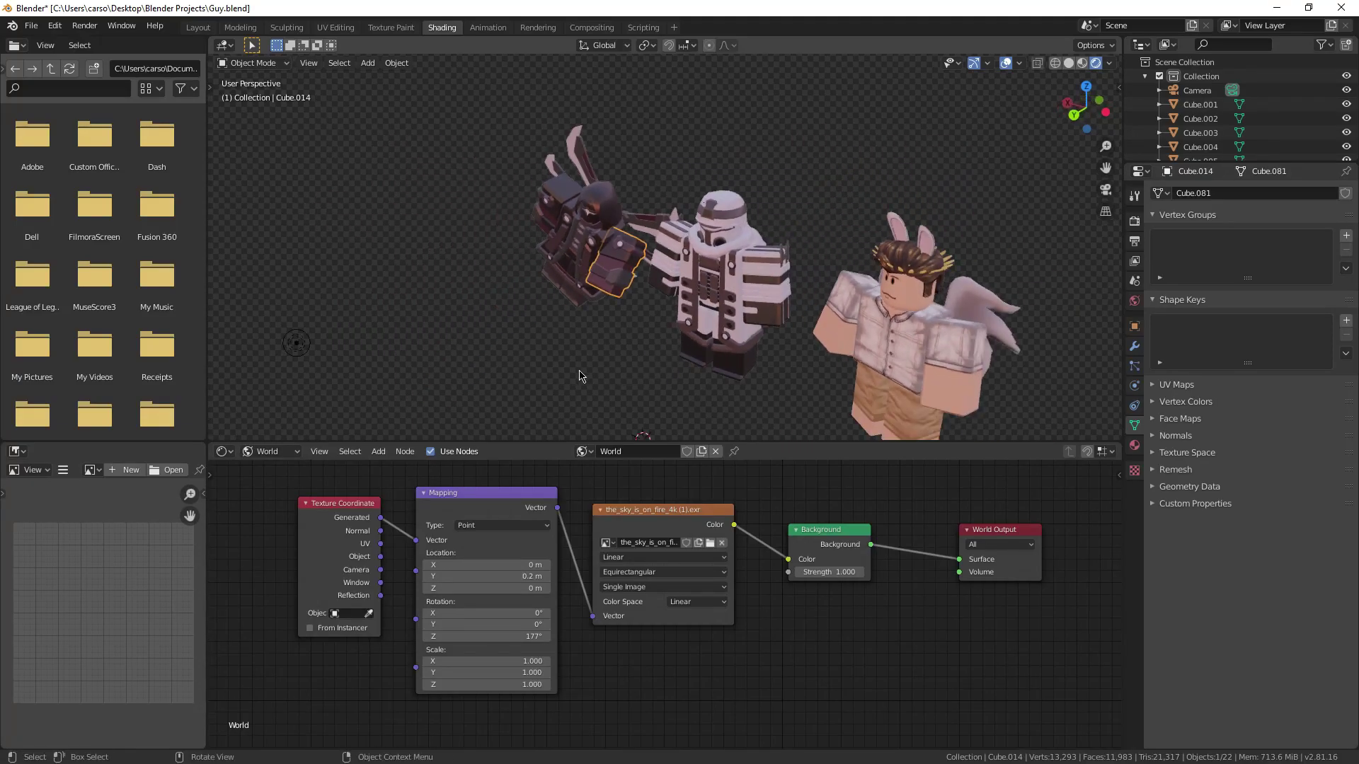
- Add a point light beside the dark armoured character, keeping its height fixed while placing it, and raise its power to about 800 W
{"action": "key", "text": "shift+a"}
{"action": "mouse_move", "coordinate": [561, 288]}
{"action": "left_click", "coordinate": [613, 283]}
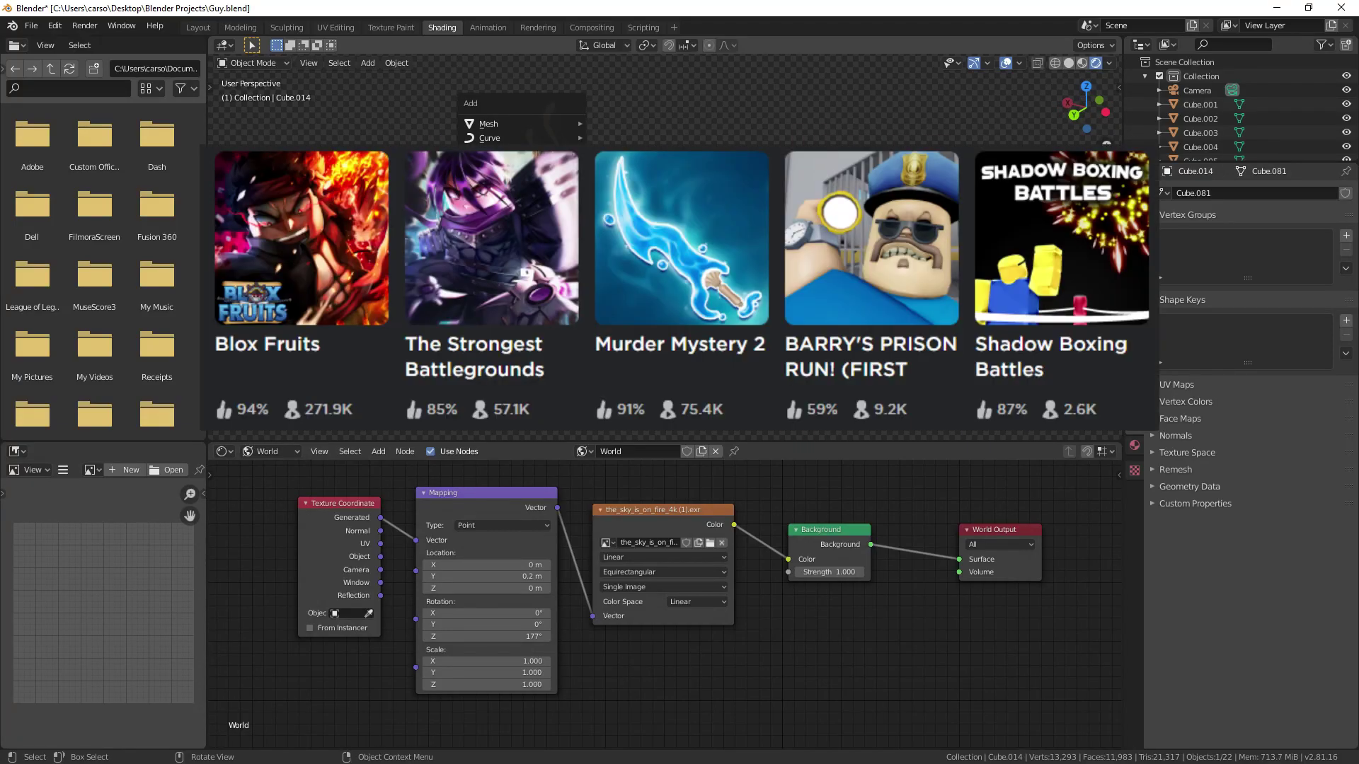
{"action": "key", "text": "g"}
{"action": "key", "text": "x"}
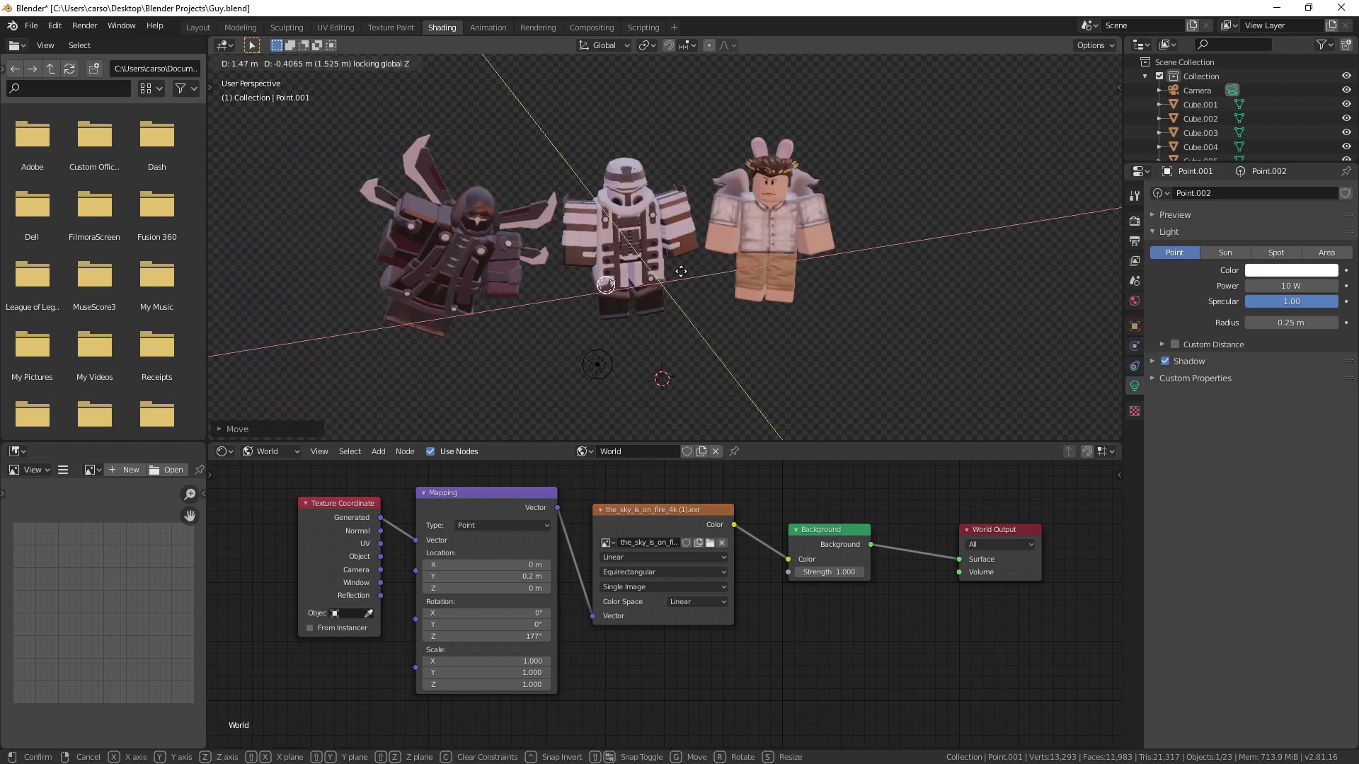
{"action": "left_click", "coordinate": [503, 285]}
{"action": "left_click_drag", "start_coordinate": [1285, 287], "coordinate": [1334, 286]}
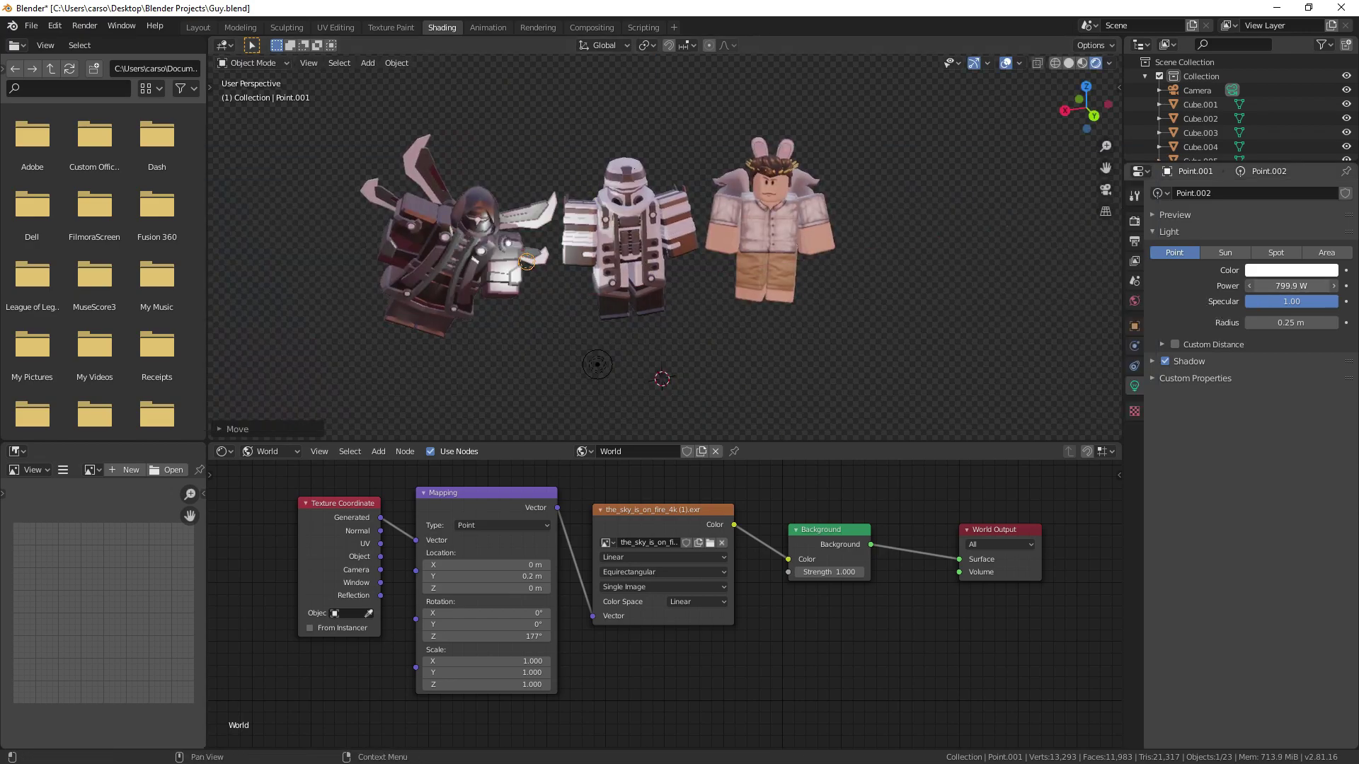
{"action": "left_click", "coordinate": [1285, 271]}
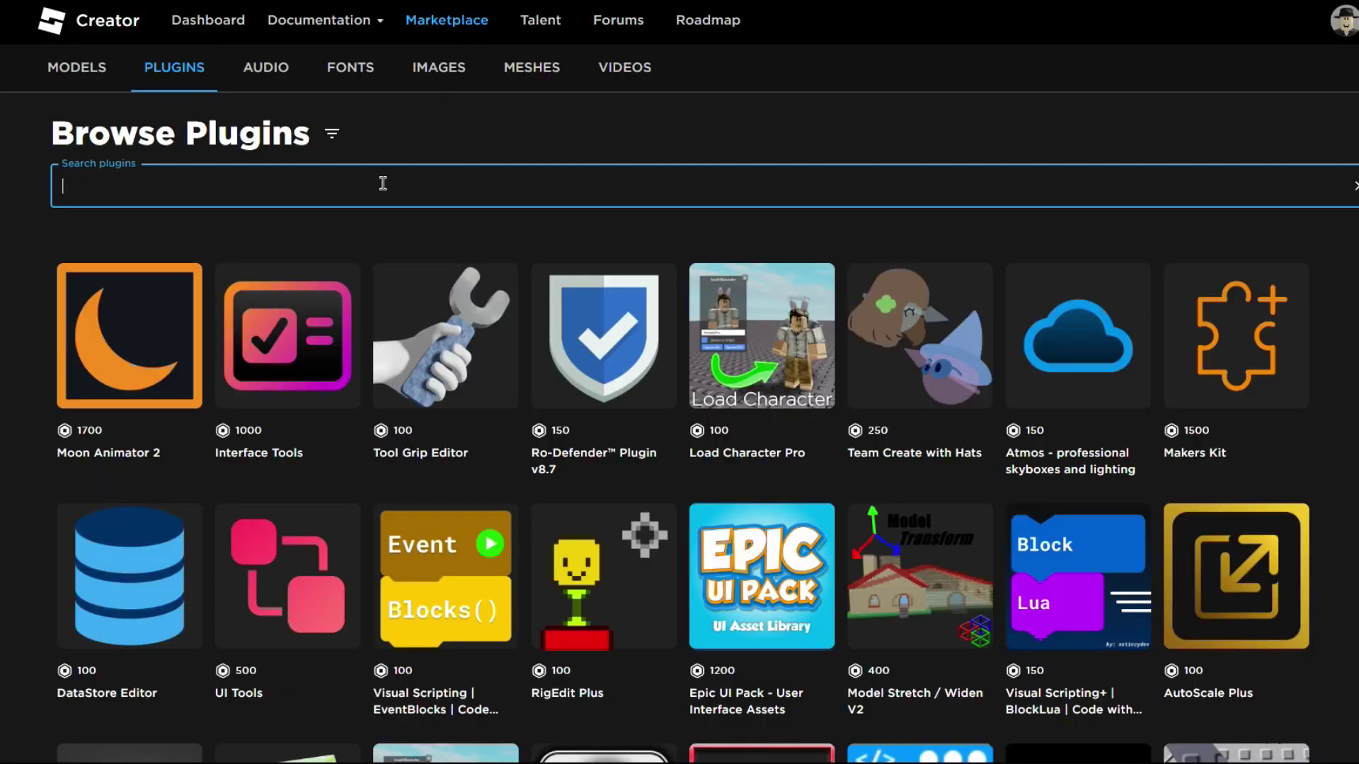
- Search the Roblox Creator Marketplace plugins for "avatar loader" and look over the results
{"action": "type", "text": "avatar loader"}
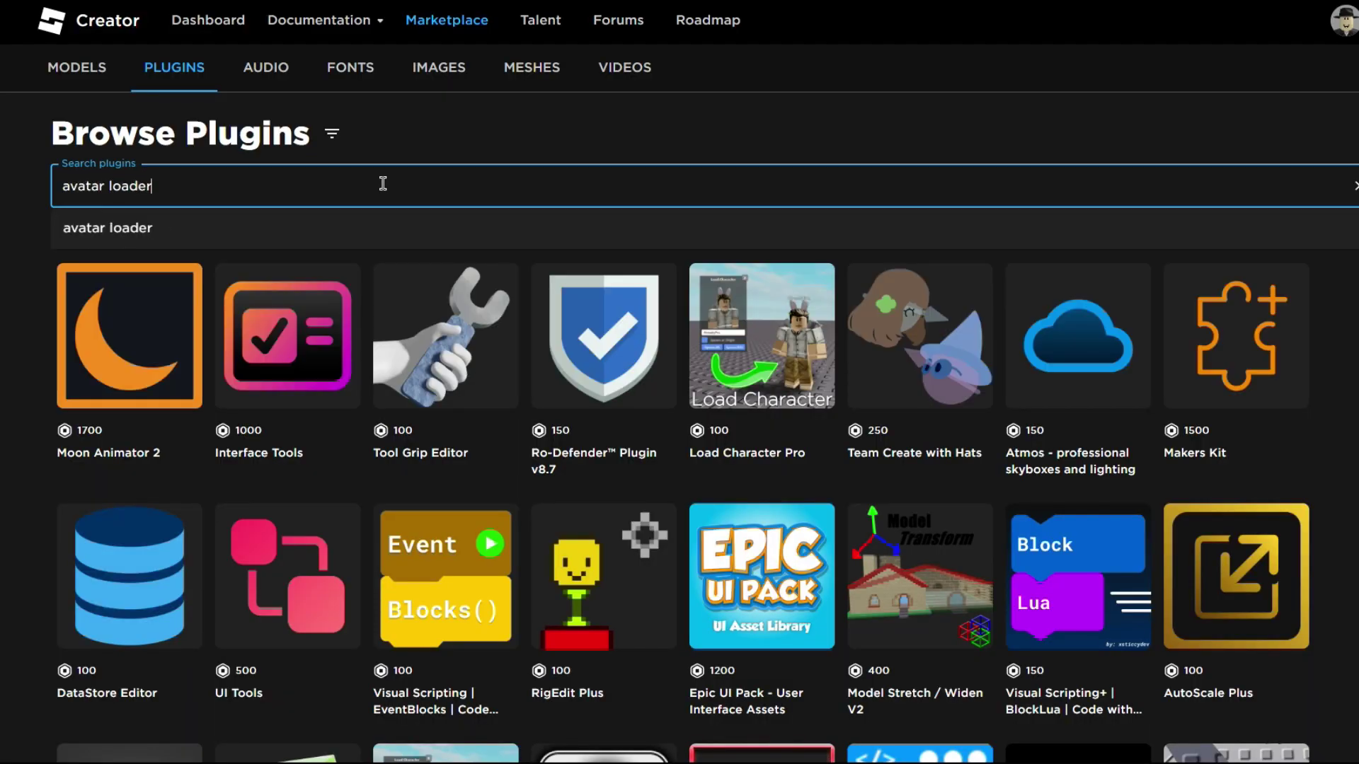
{"action": "key", "text": "Return"}
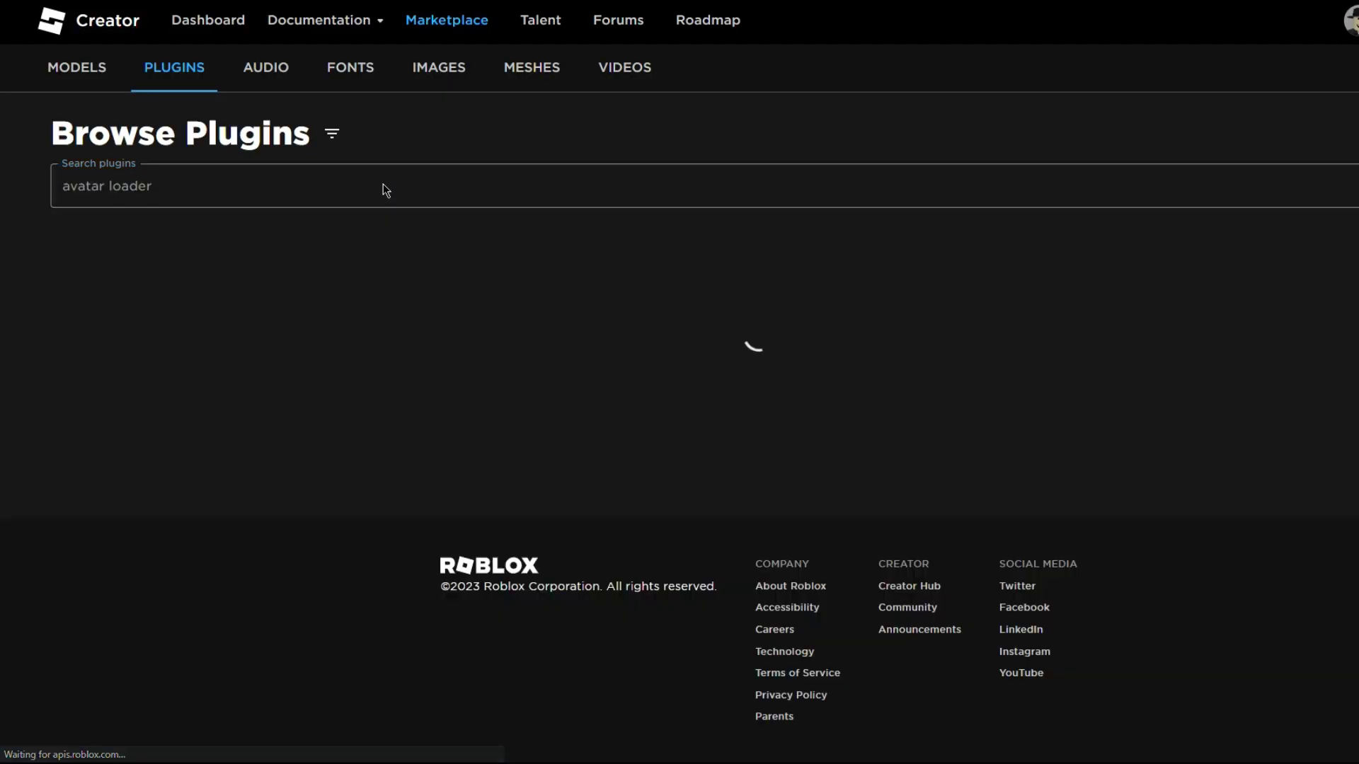
{"action": "scroll", "coordinate": [434, 219], "scroll_direction": "down", "scroll_amount": 1}
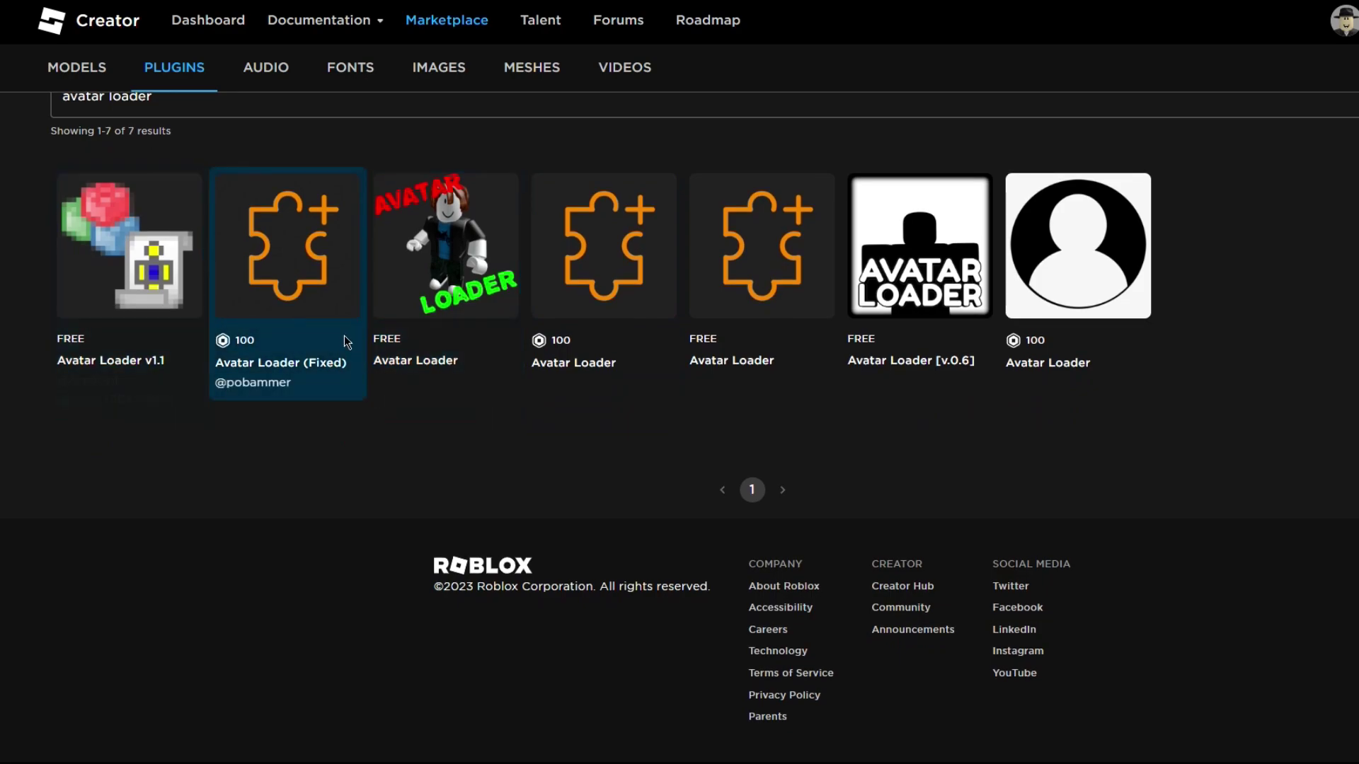
{"action": "scroll", "coordinate": [877, 402], "scroll_direction": "up", "scroll_amount": 1}
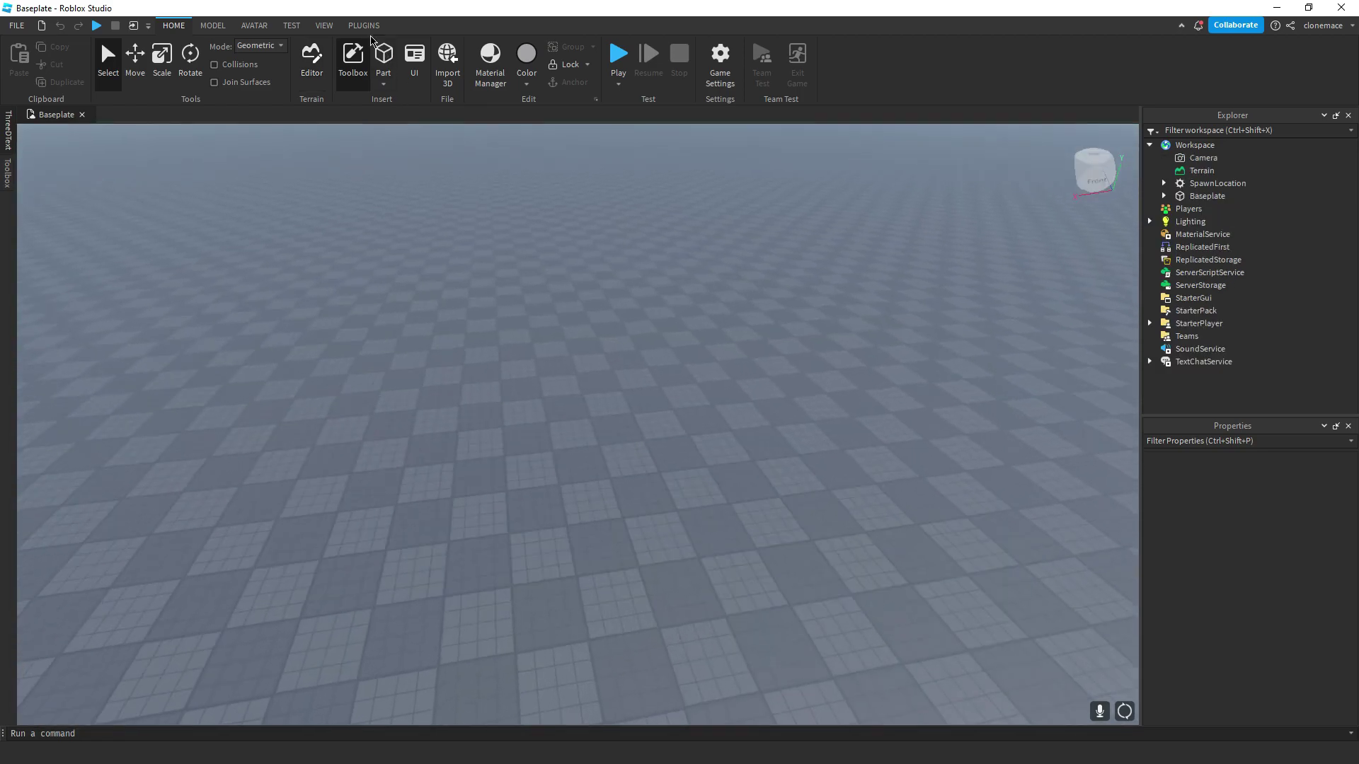
- Switch to Roblox Studio and open the Load Character plugin
{"action": "left_click", "coordinate": [363, 26]}
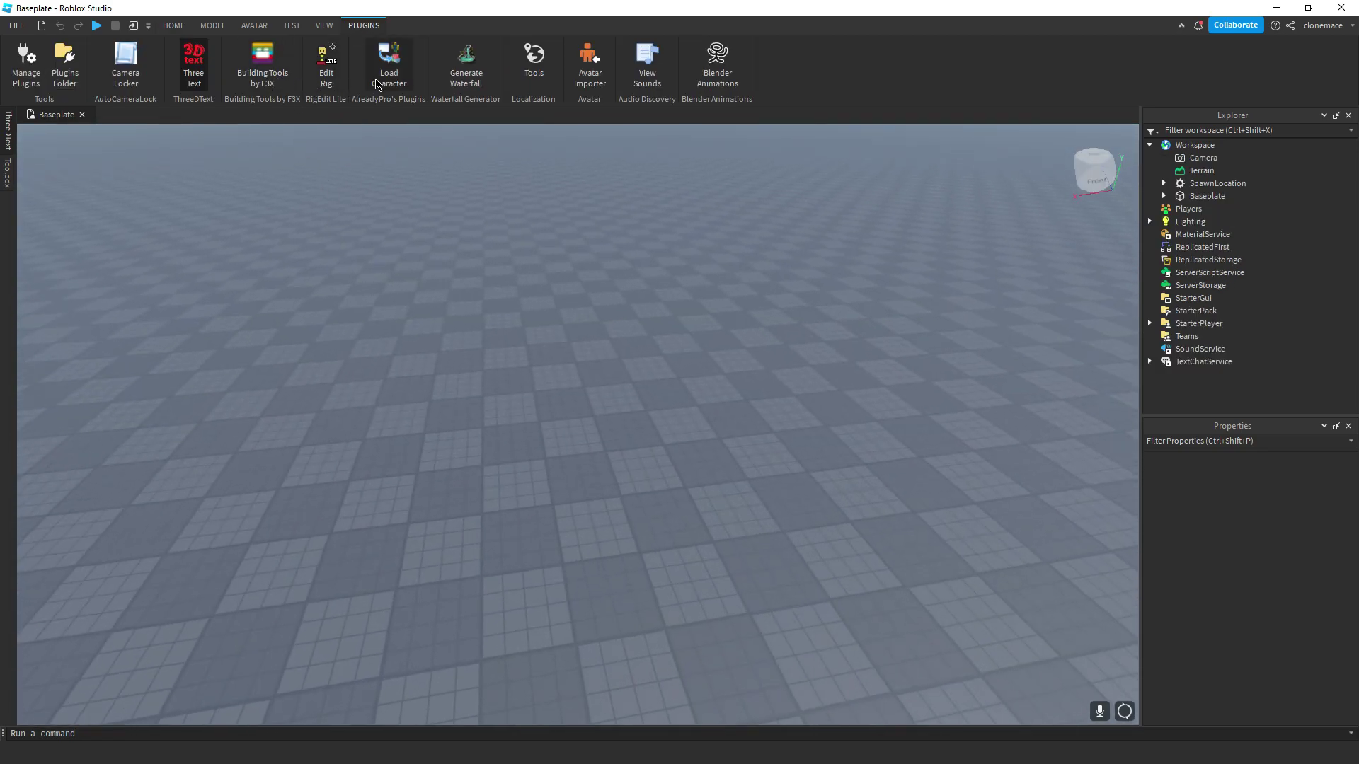
{"action": "left_click", "coordinate": [394, 73]}
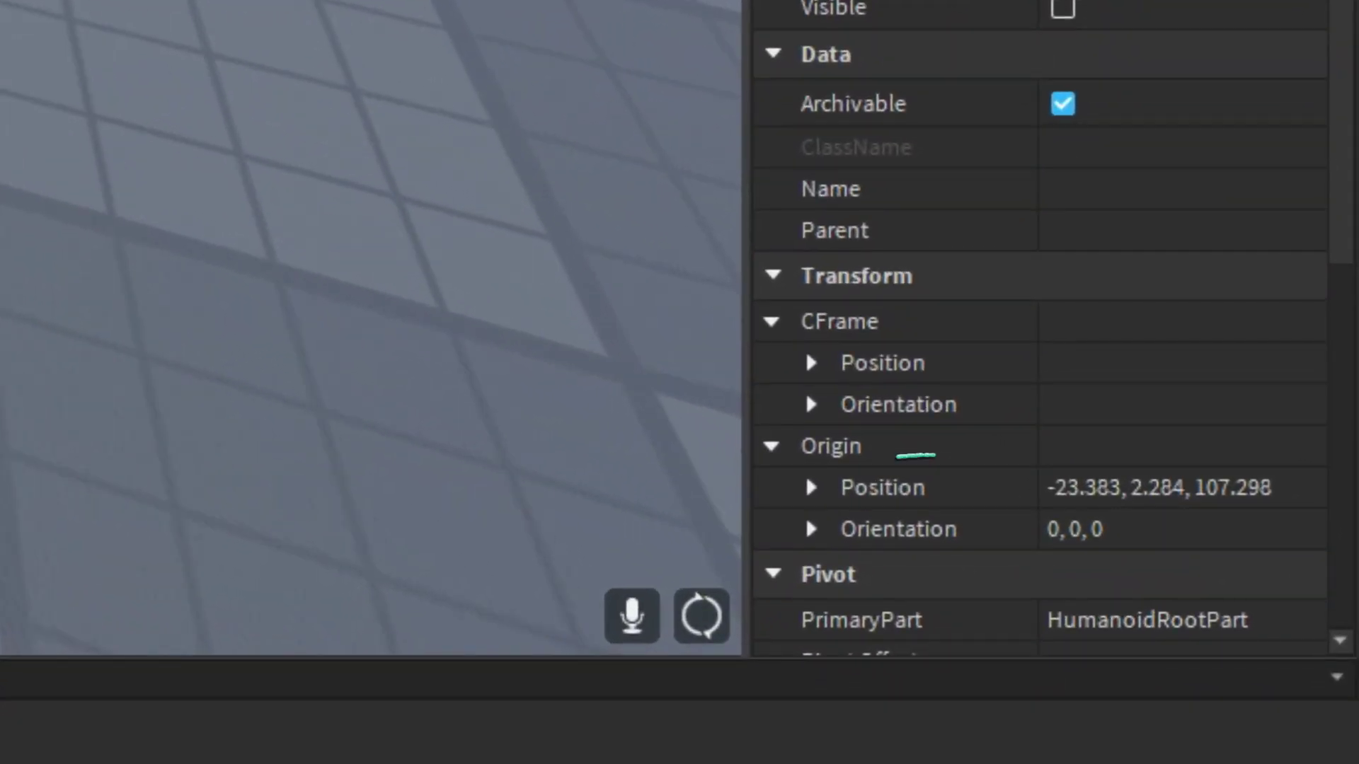
- Move the loaded character model onto the spawn location, at about X 0.05 and Z -4, and focus the view on it
{"action": "scroll", "coordinate": [371, 327], "scroll_direction": "down", "scroll_amount": 5}
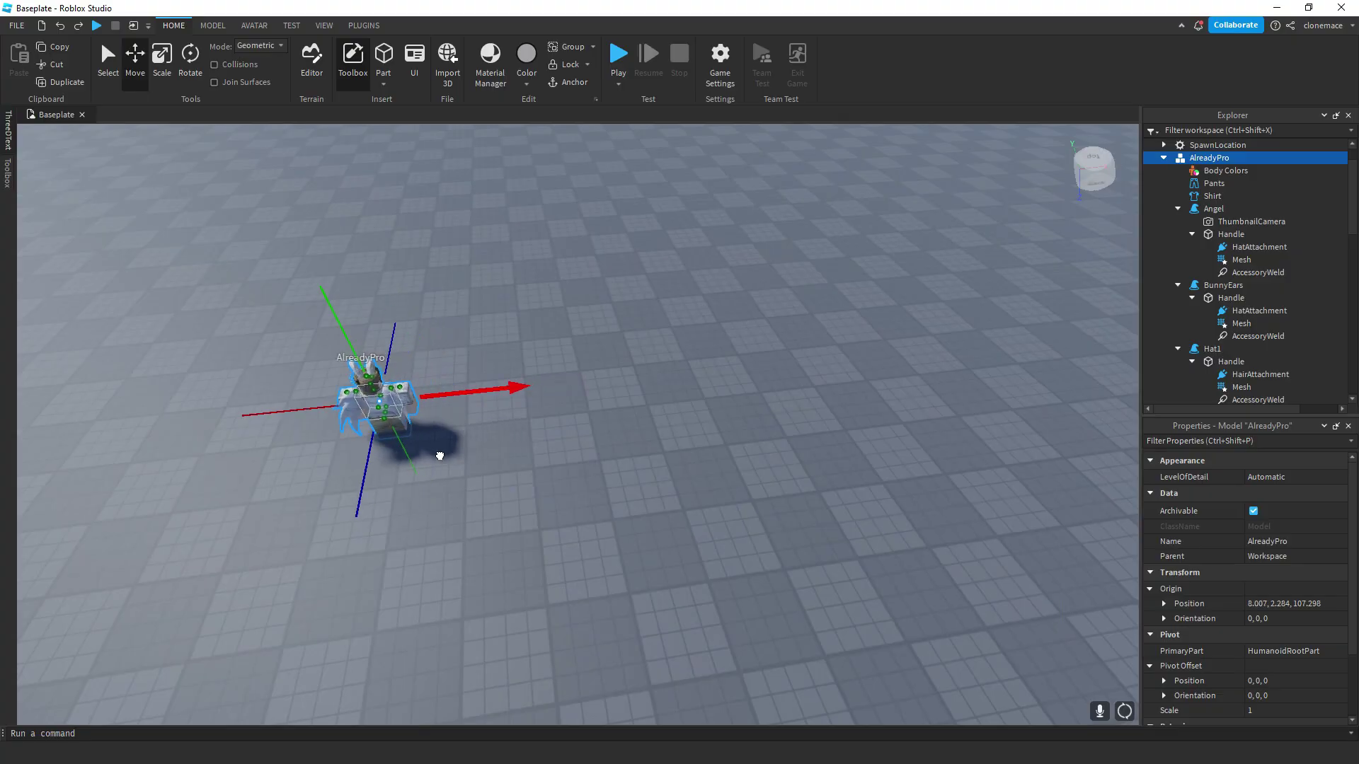
{"action": "left_click_drag", "start_coordinate": [439, 455], "coordinate": [346, 476]}
{"action": "right_click_drag", "start_coordinate": [346, 476], "coordinate": [652, 630]}
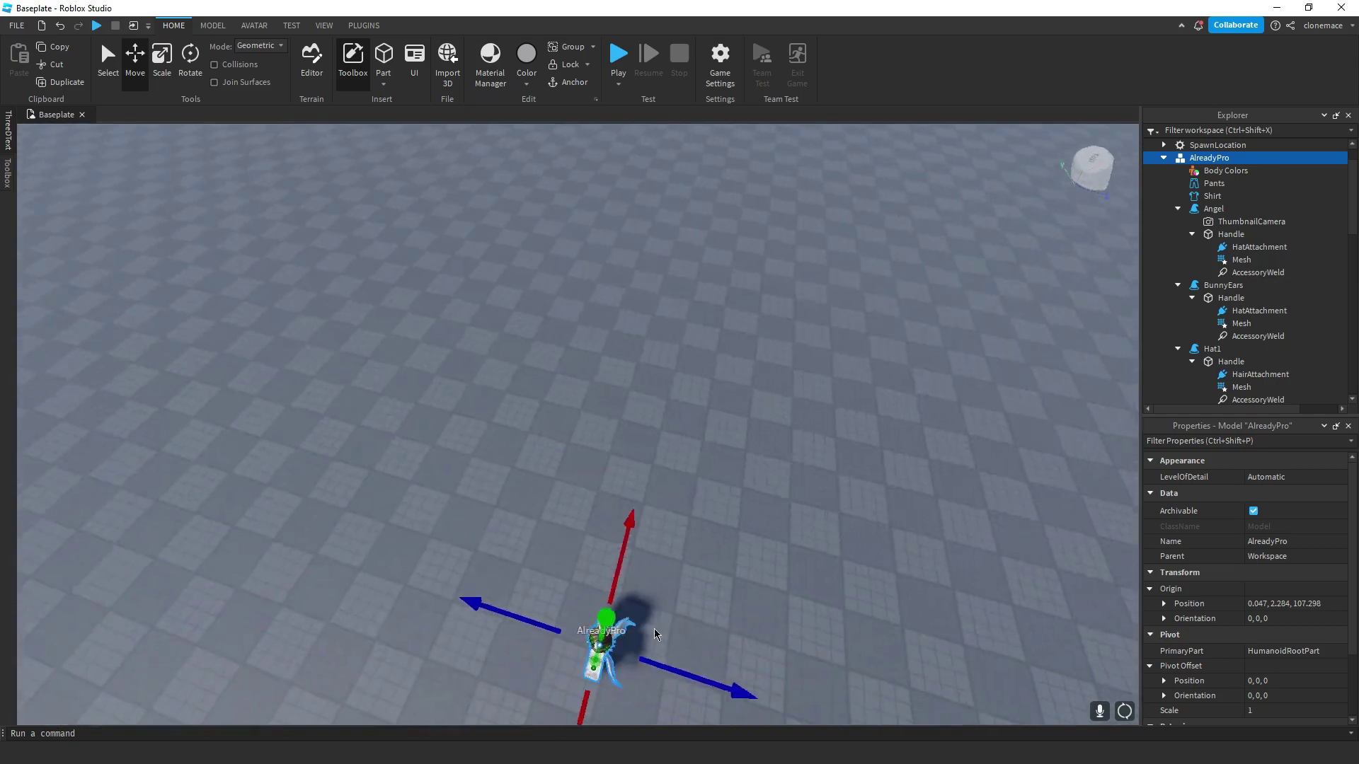
{"action": "left_click_drag", "start_coordinate": [690, 662], "coordinate": [350, 422]}
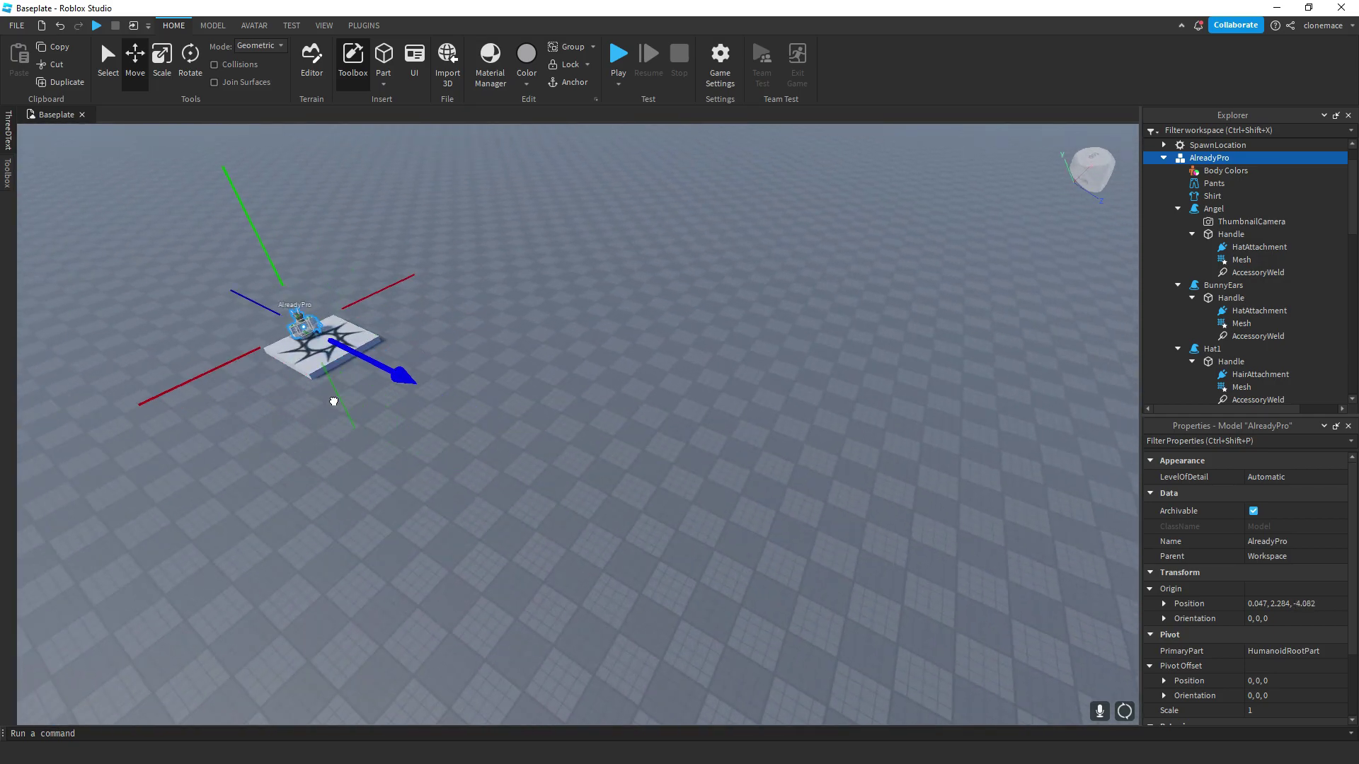
{"action": "key", "text": "f"}
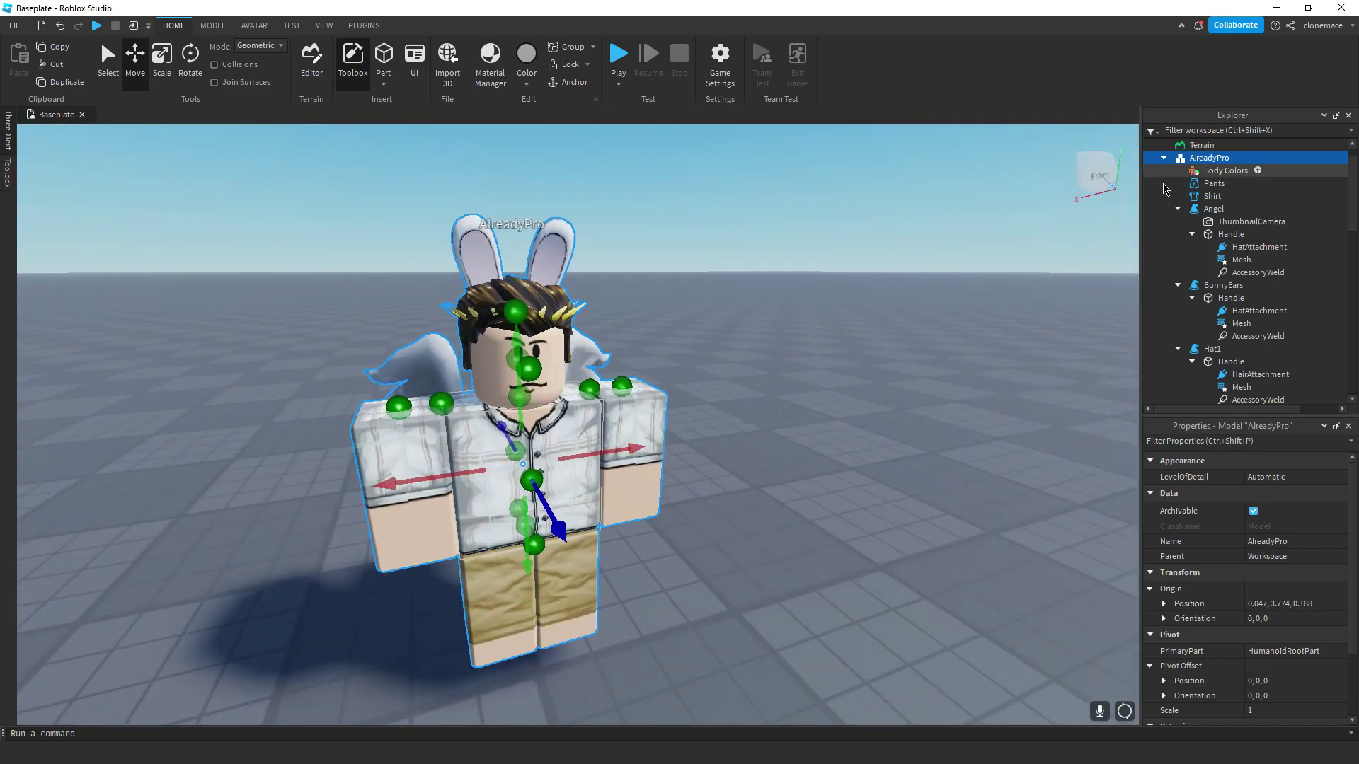
- Export the character model as an OBJ file named earthIsA3rdWorldCountry
{"action": "right_click", "coordinate": [1269, 162]}
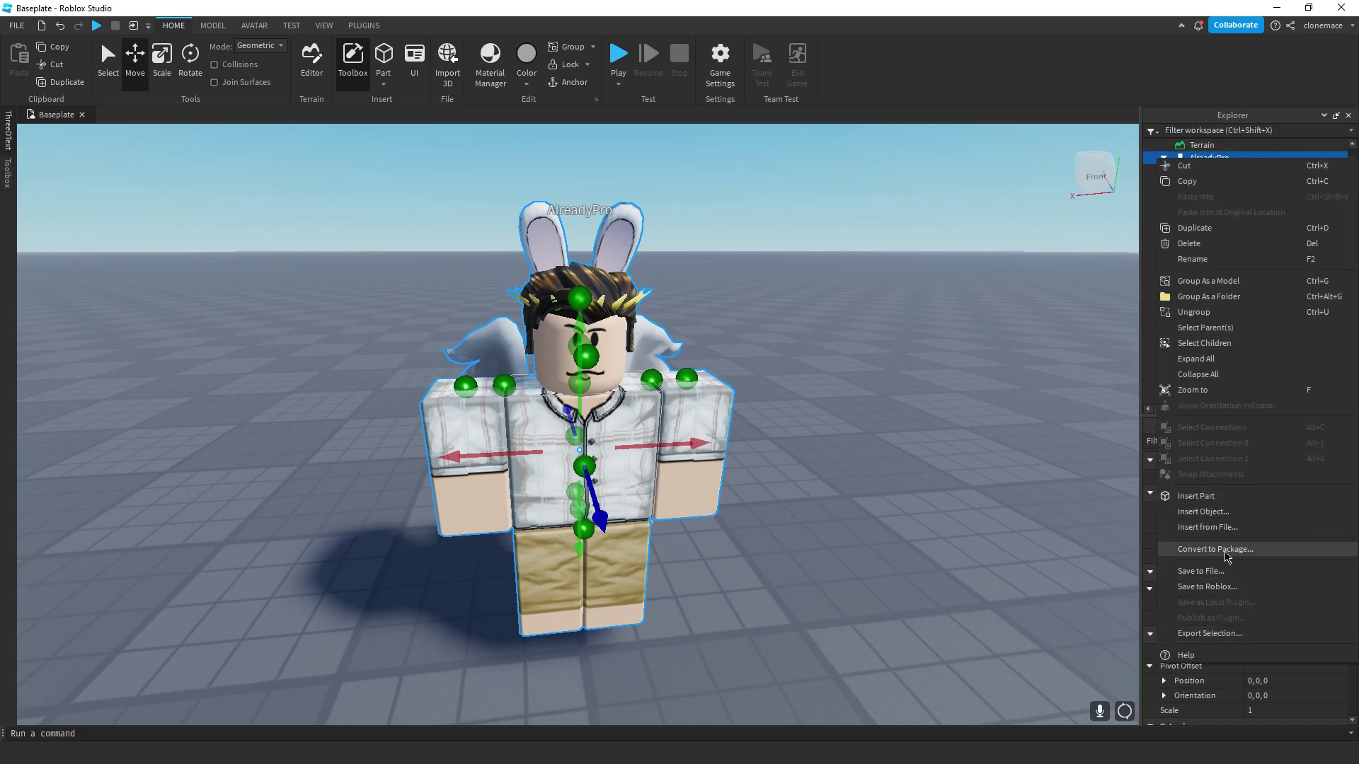
{"action": "left_click", "coordinate": [1211, 633]}
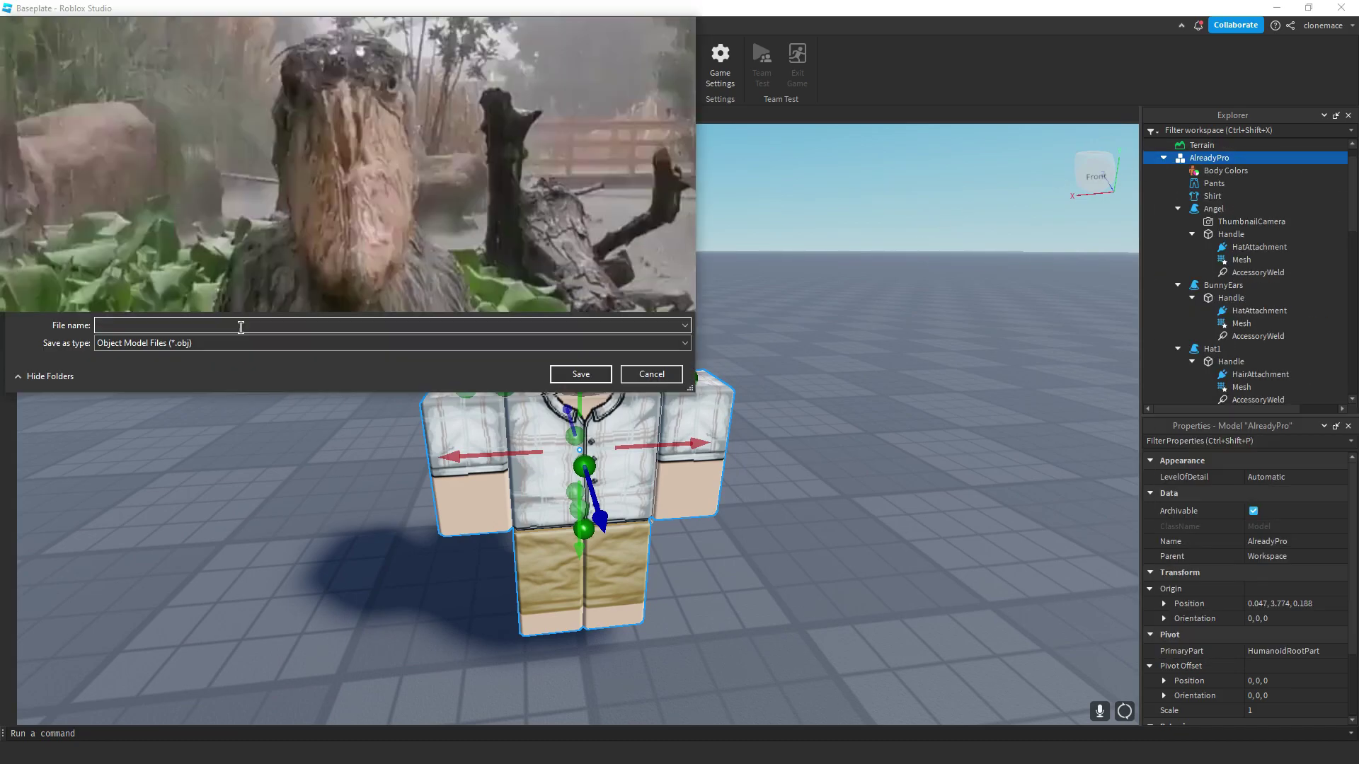
{"action": "type", "text": "earthlsA3rdWorldCount"}
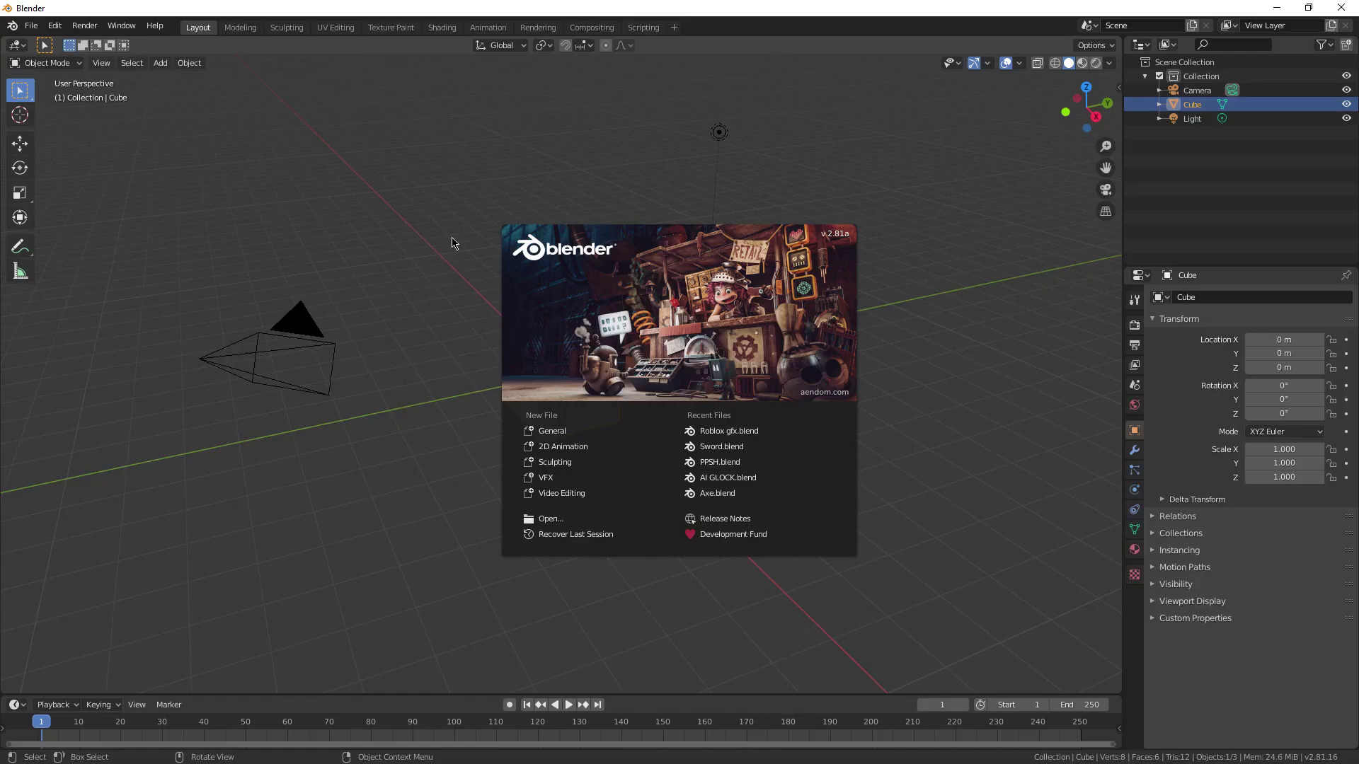
- Switch to Blender, dismiss the splash screen and delete the default cube, camera and light
{"action": "left_click", "coordinate": [453, 242]}
{"action": "left_click_drag", "start_coordinate": [418, 243], "coordinate": [831, 509]}
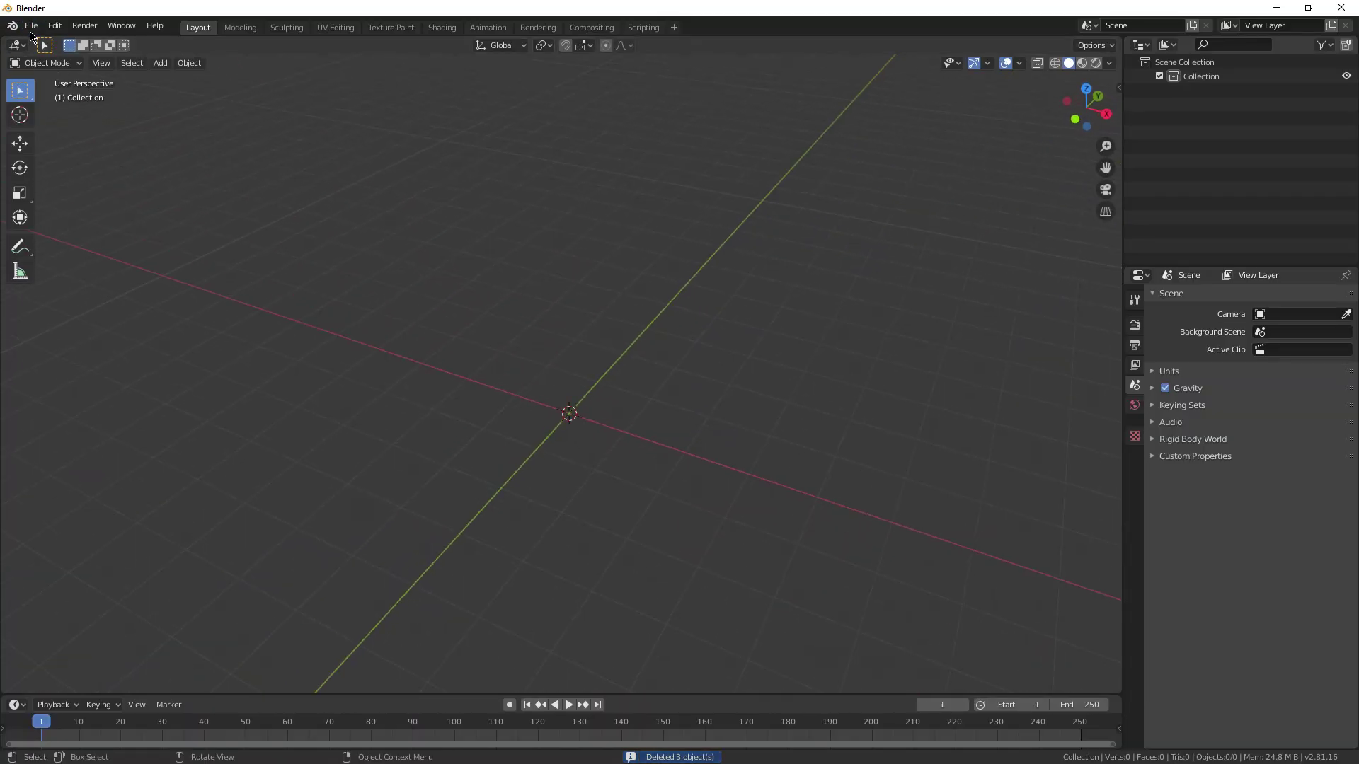
- Import the exported earthIsA3rdWorldCountry OBJ file into the empty scene
{"action": "left_click", "coordinate": [31, 25]}
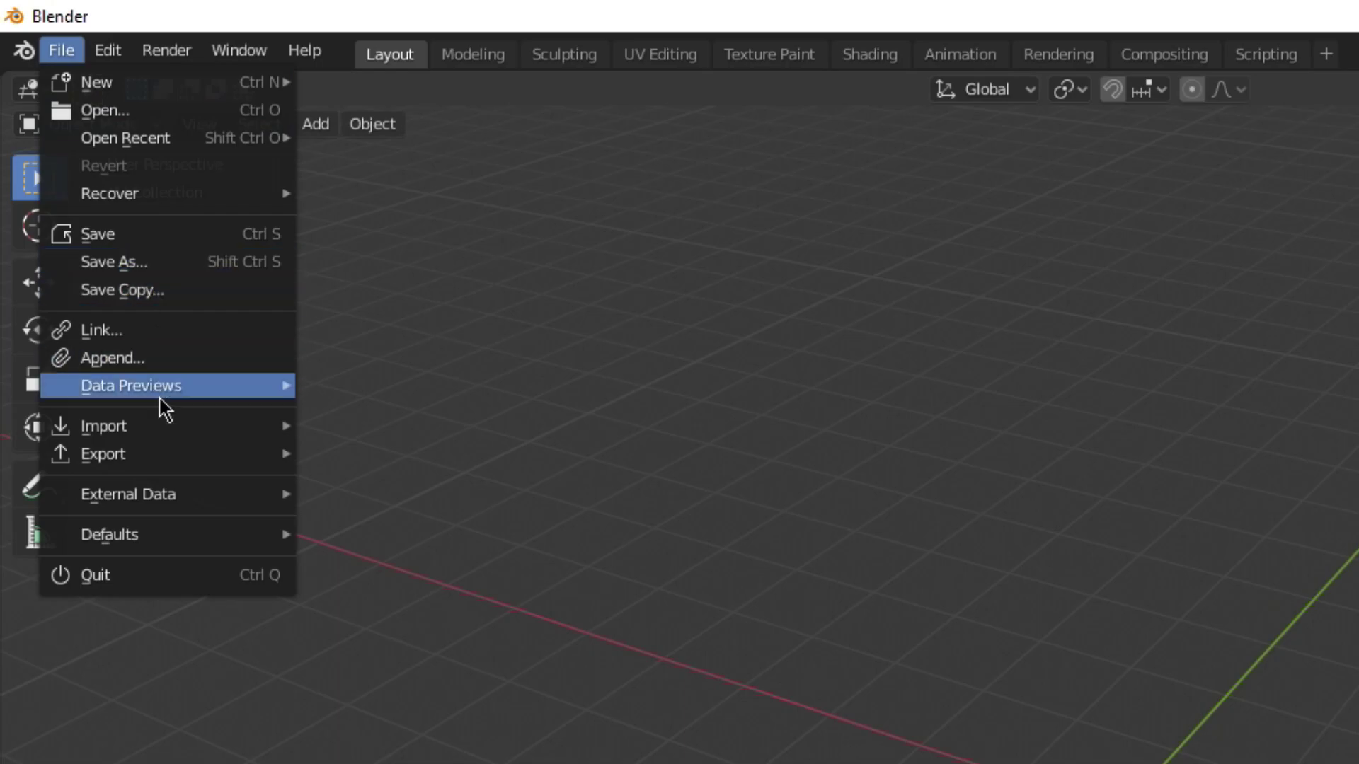
{"action": "mouse_move", "coordinate": [180, 438]}
{"action": "left_click", "coordinate": [453, 621]}
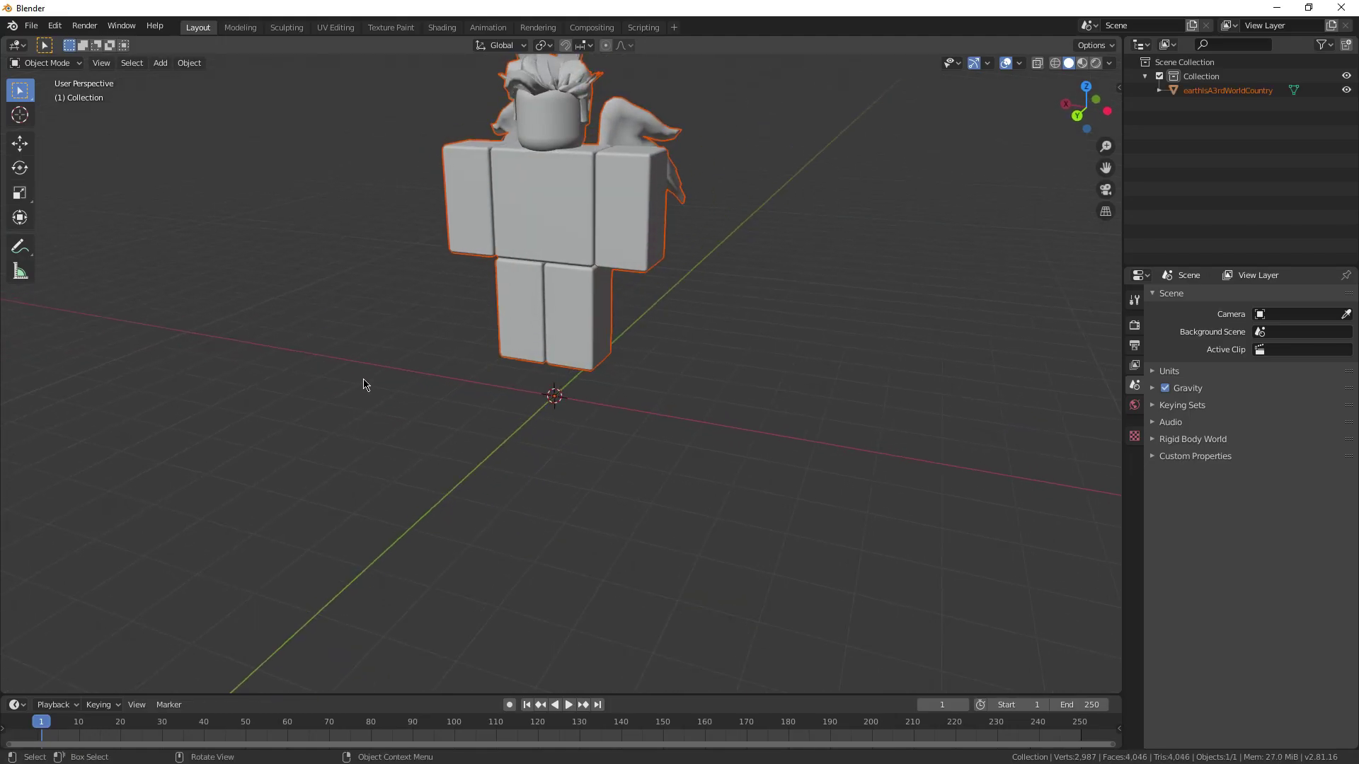
{"action": "scroll", "coordinate": [364, 384], "scroll_direction": "down", "scroll_amount": 8}
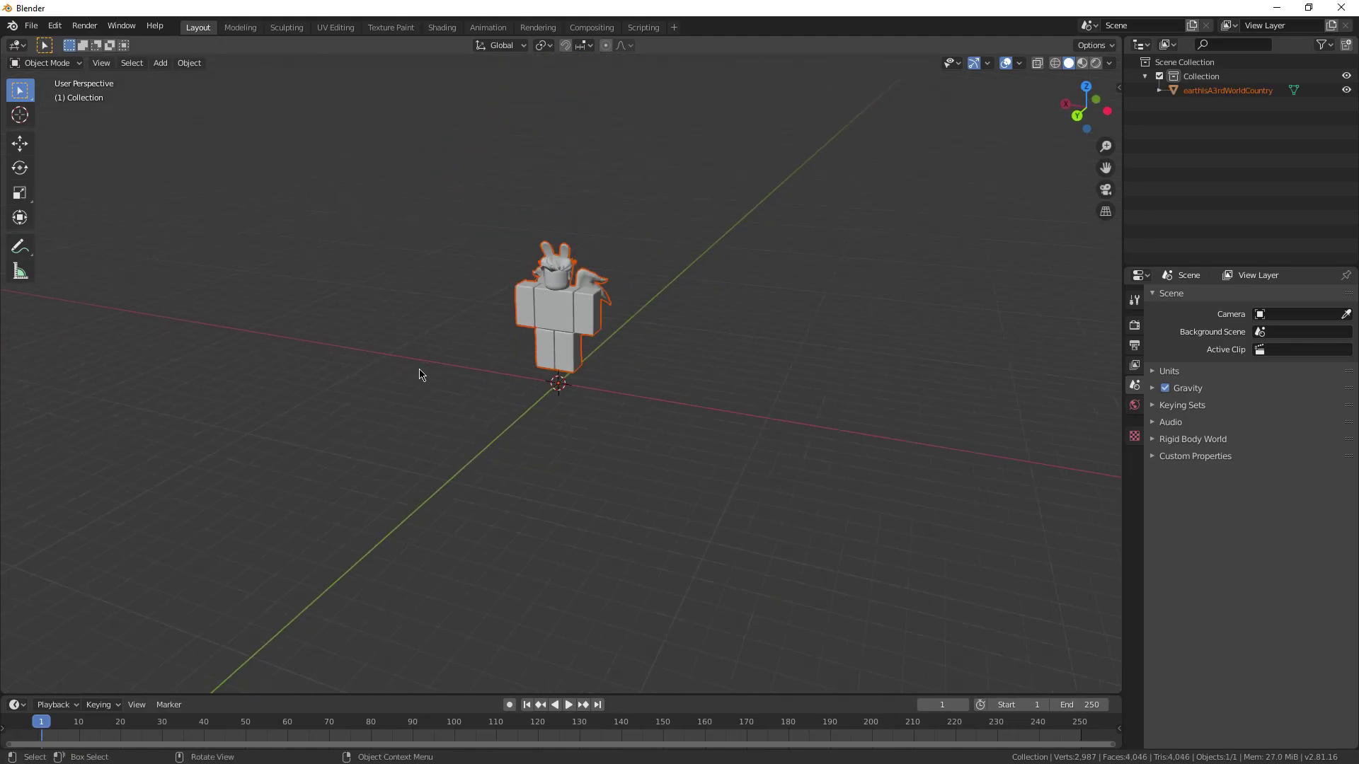
- Try moving the imported character along the global X axis
{"action": "middle_click_drag", "start_coordinate": [419, 373], "coordinate": [564, 475]}
{"action": "key", "text": "g"}
{"action": "key", "text": "x"}
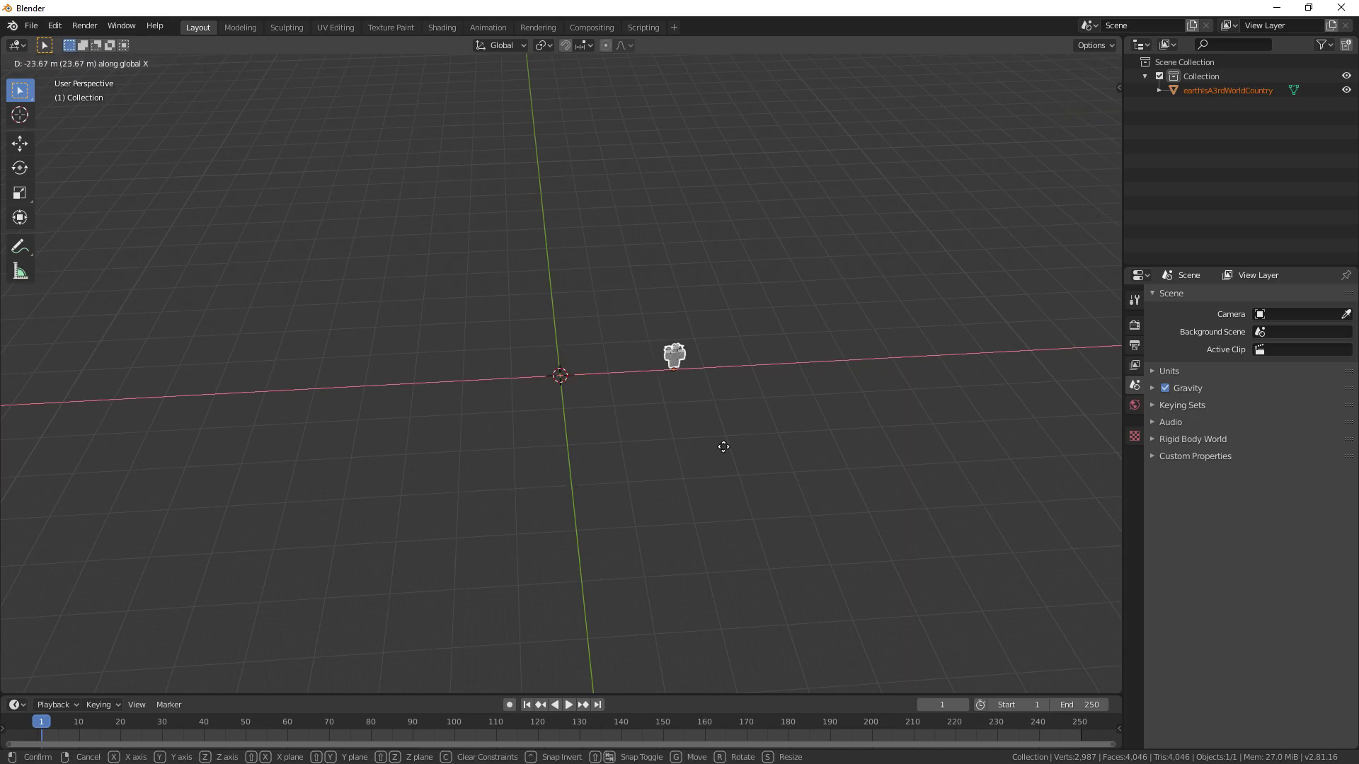
{"action": "left_click", "coordinate": [978, 410]}
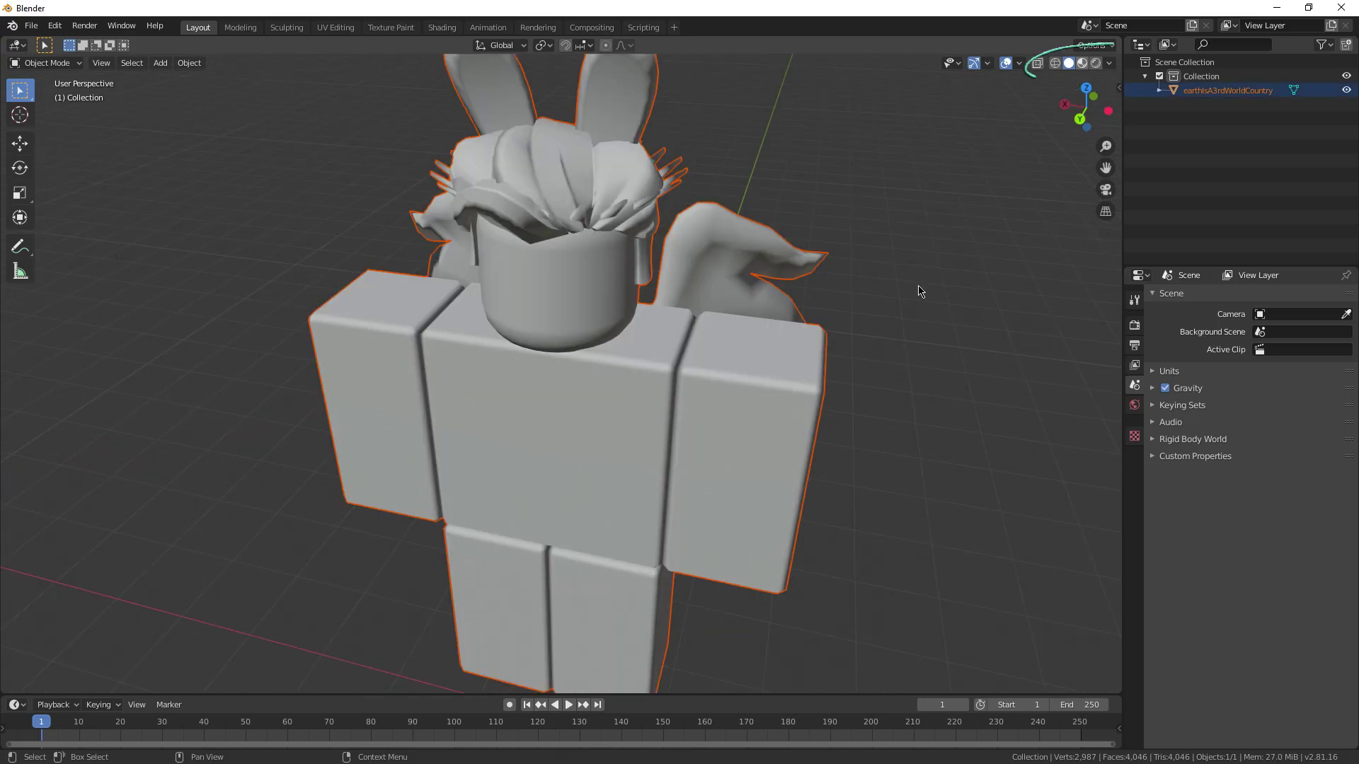
- Show the imported character's textures with Material Preview shading and view it from the front
{"action": "scroll", "coordinate": [781, 463], "scroll_direction": "down", "scroll_amount": 4}
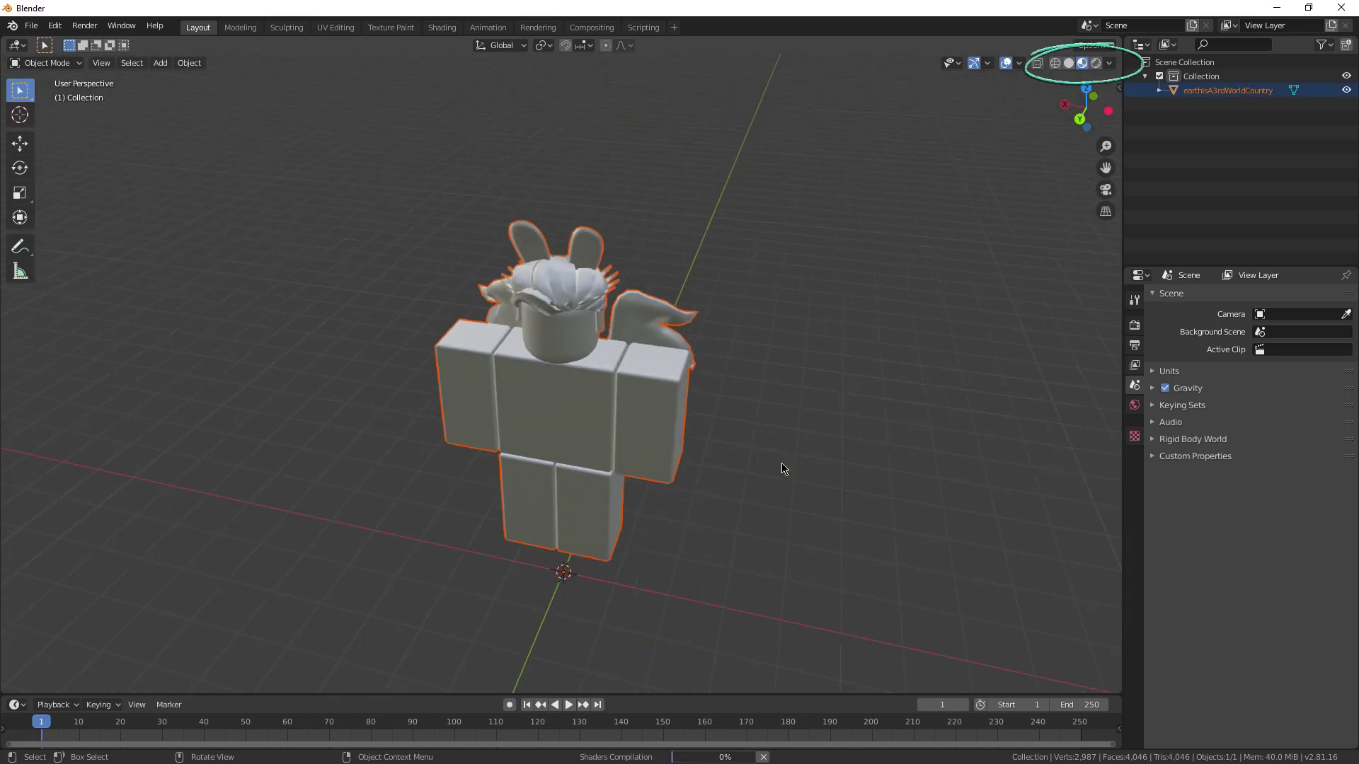
{"action": "middle_click_drag", "start_coordinate": [707, 509], "coordinate": [806, 491]}
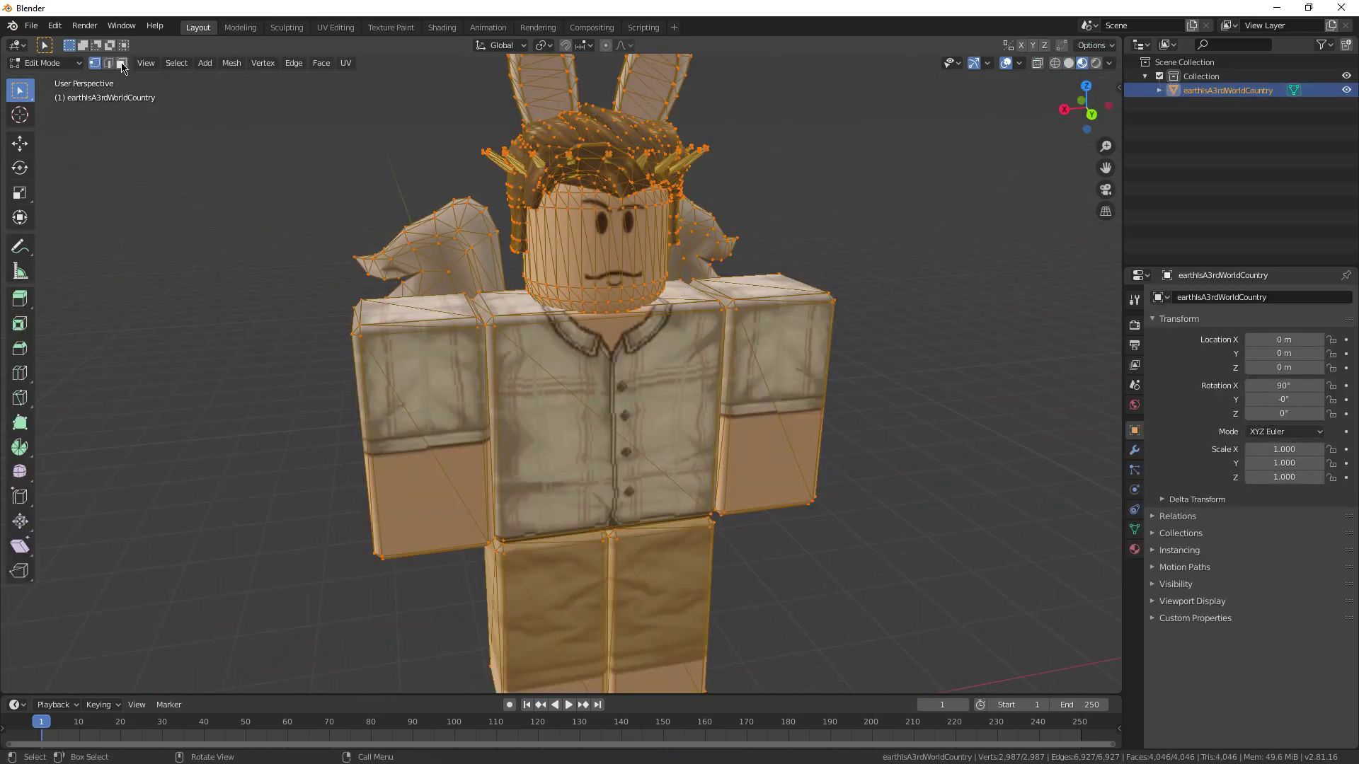
- In Edit Mode with face selection, select all linked faces of the character's right arm, including the end faces left out
{"action": "left_click", "coordinate": [122, 65]}
{"action": "left_click", "coordinate": [502, 390]}
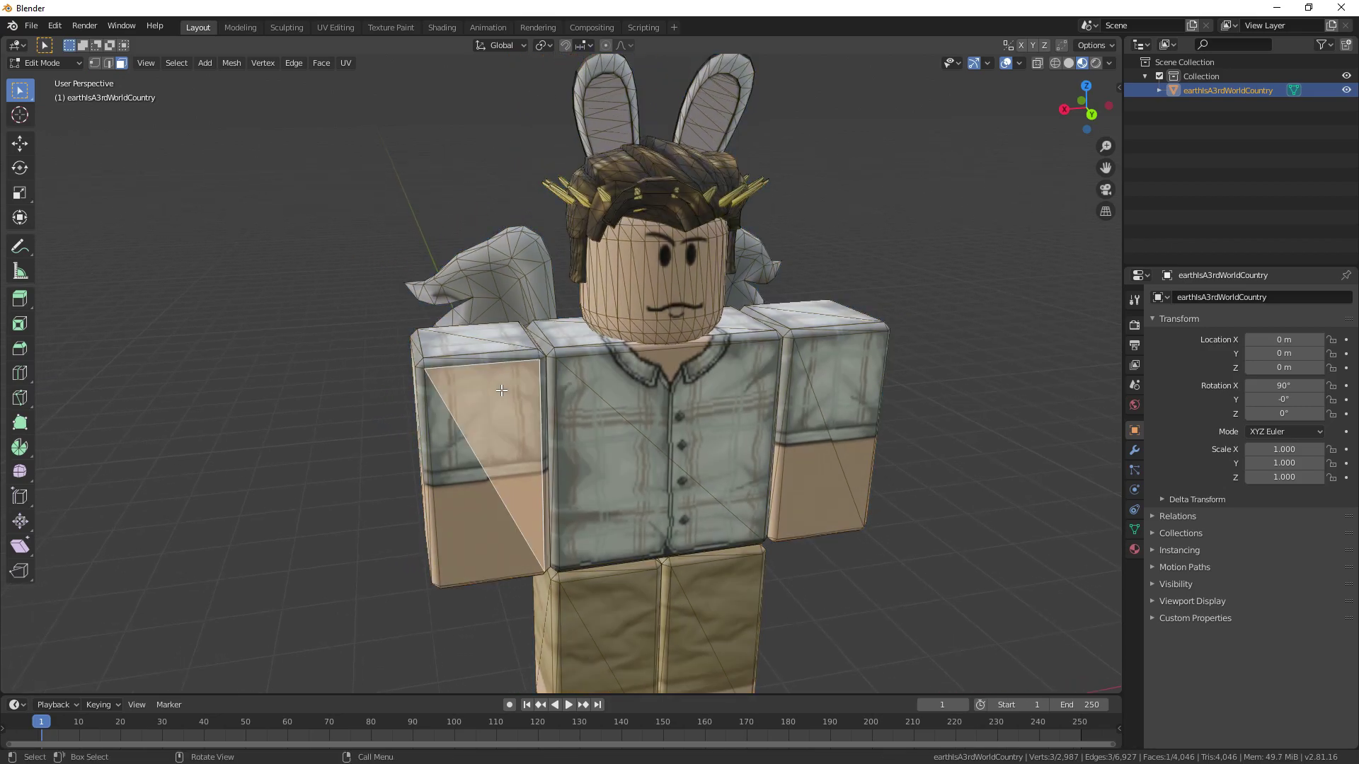
{"action": "key", "text": "ctrl+l"}
{"action": "middle_click_drag", "start_coordinate": [439, 398], "coordinate": [574, 375], "text": "shift"}
{"action": "scroll", "coordinate": [600, 316], "scroll_direction": "up", "scroll_amount": 2}
{"action": "scroll", "coordinate": [573, 375], "scroll_direction": "up", "scroll_amount": 3}
{"action": "left_click", "coordinate": [574, 375], "text": "shift"}
{"action": "left_click", "coordinate": [608, 468], "text": "shift"}
{"action": "middle_click_drag", "start_coordinate": [613, 470], "coordinate": [510, 261]}
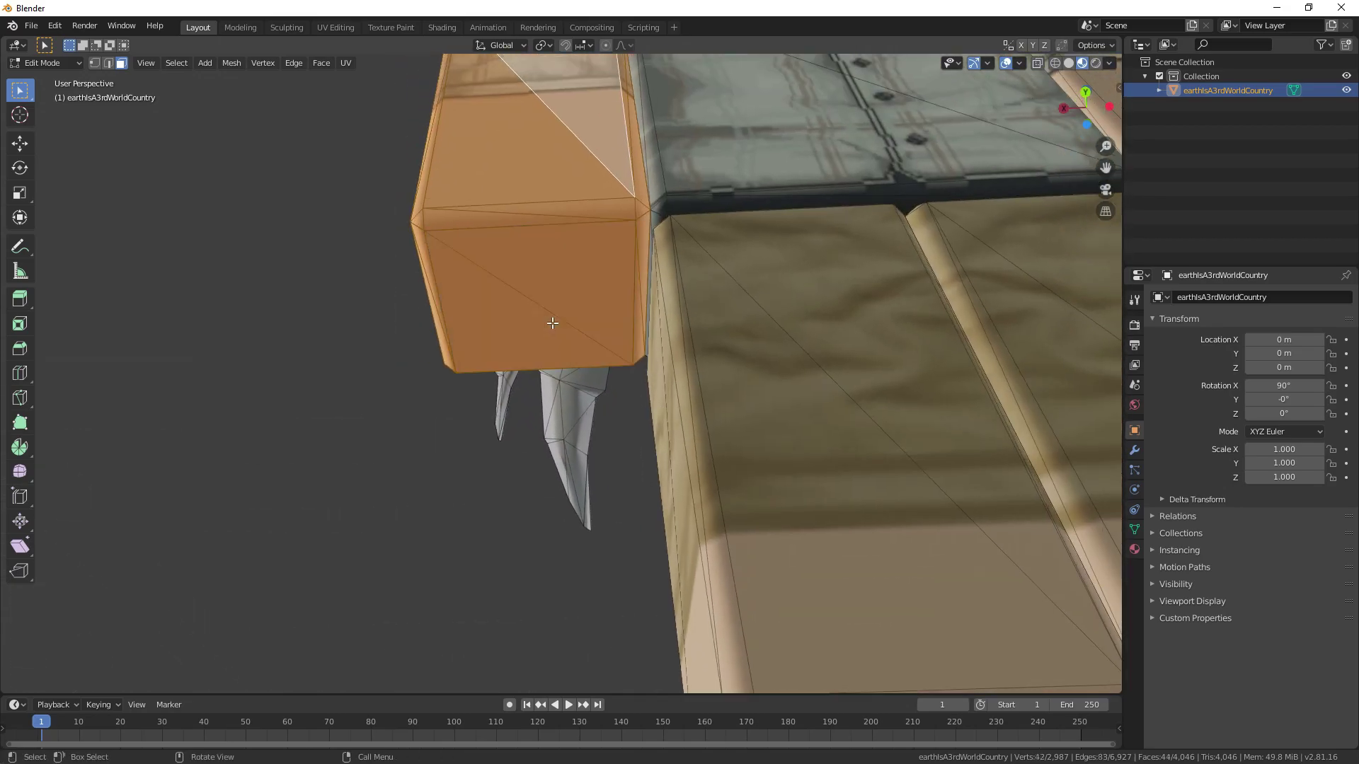
- Separate the selected right arm into its own object and return to Object Mode
{"action": "scroll", "coordinate": [553, 324], "scroll_direction": "down", "scroll_amount": 4}
{"action": "middle_click_drag", "start_coordinate": [553, 324], "coordinate": [600, 396]}
{"action": "right_click", "coordinate": [601, 400]}
{"action": "left_click", "coordinate": [636, 601]}
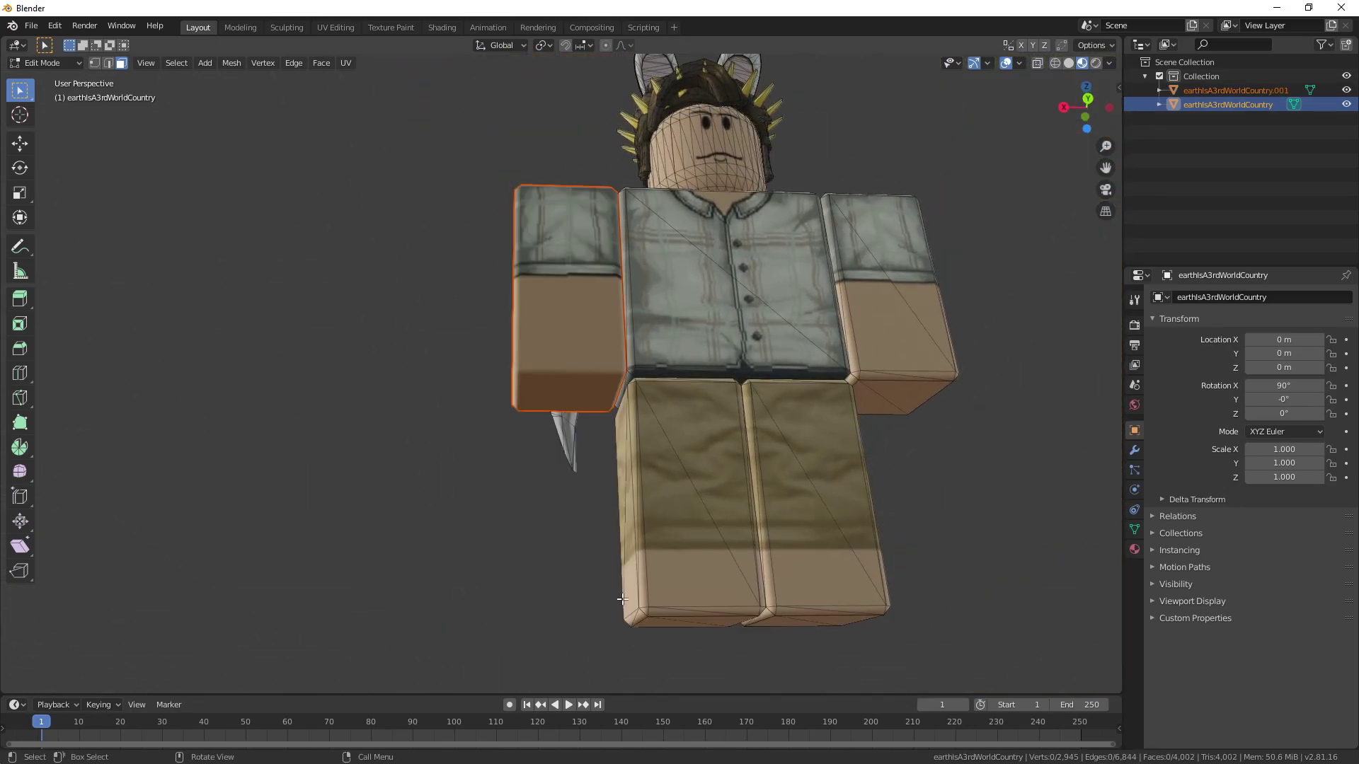
{"action": "left_click", "coordinate": [66, 84]}
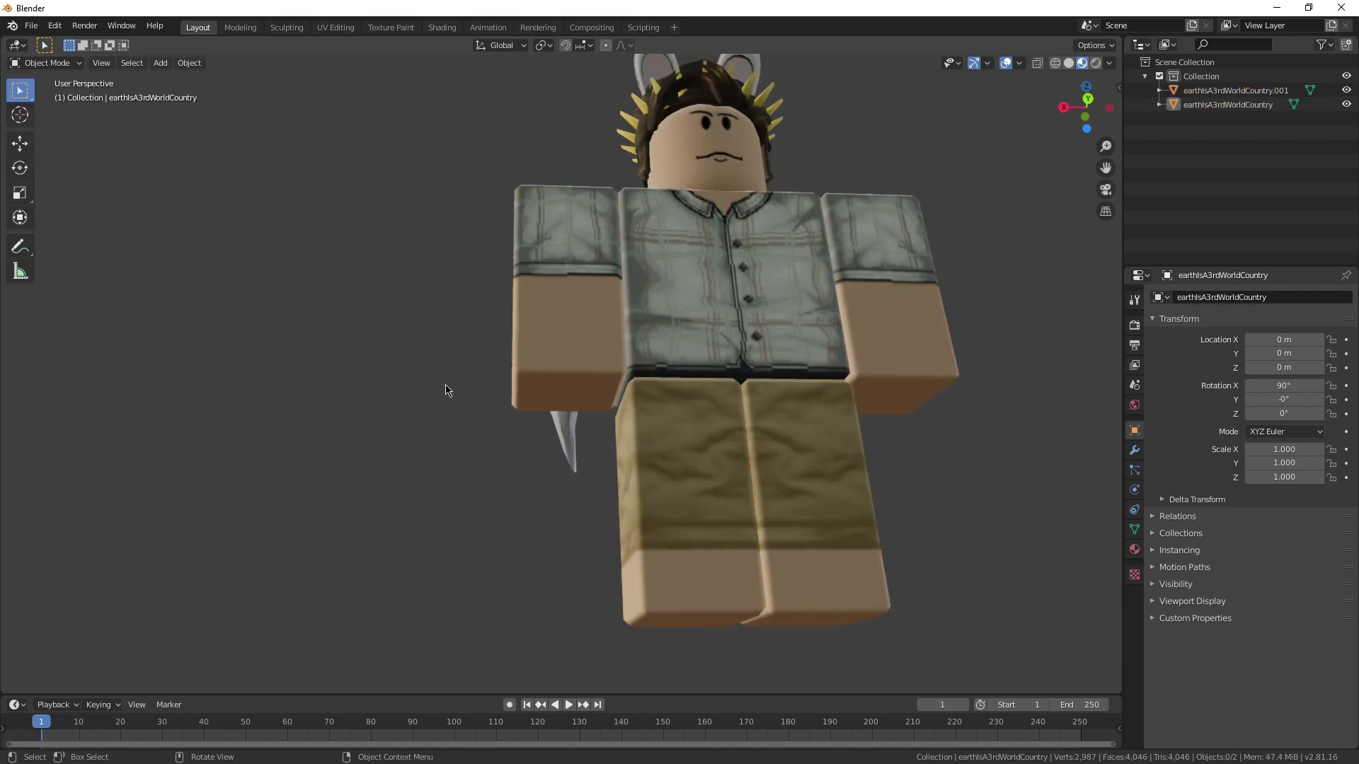
- In Edit Mode, select all faces of both wings on the character's back, extending the selection to linked geometry
{"action": "middle_click_drag", "start_coordinate": [460, 386], "coordinate": [582, 373]}
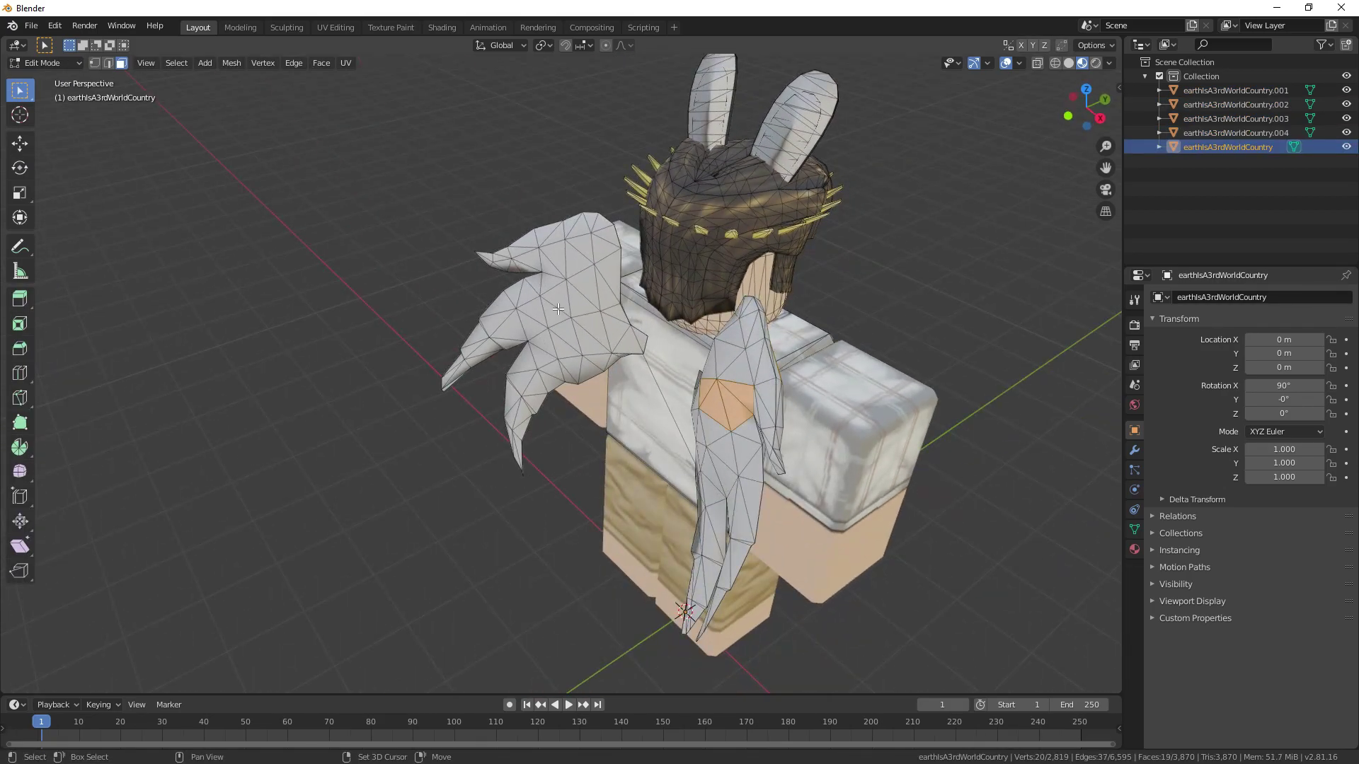
{"action": "middle_click_drag", "start_coordinate": [557, 309], "coordinate": [737, 352]}
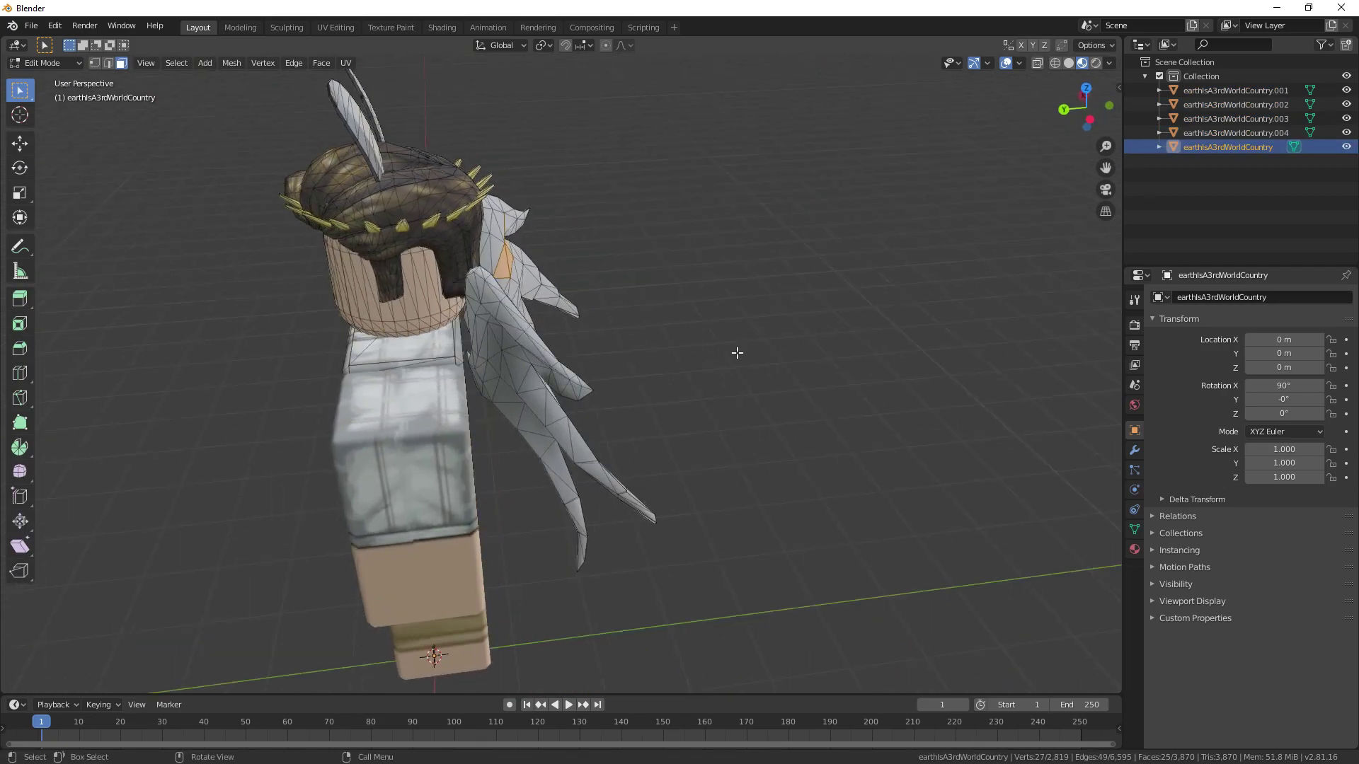
{"action": "left_click_drag", "start_coordinate": [736, 352], "coordinate": [608, 443], "text": "shift"}
{"action": "middle_click_drag", "start_coordinate": [608, 442], "coordinate": [633, 471]}
{"action": "left_click_drag", "start_coordinate": [687, 602], "coordinate": [566, 453], "text": "shift"}
{"action": "middle_click_drag", "start_coordinate": [581, 489], "coordinate": [672, 523]}
{"action": "left_click_drag", "start_coordinate": [623, 283], "coordinate": [656, 347], "text": "shift"}
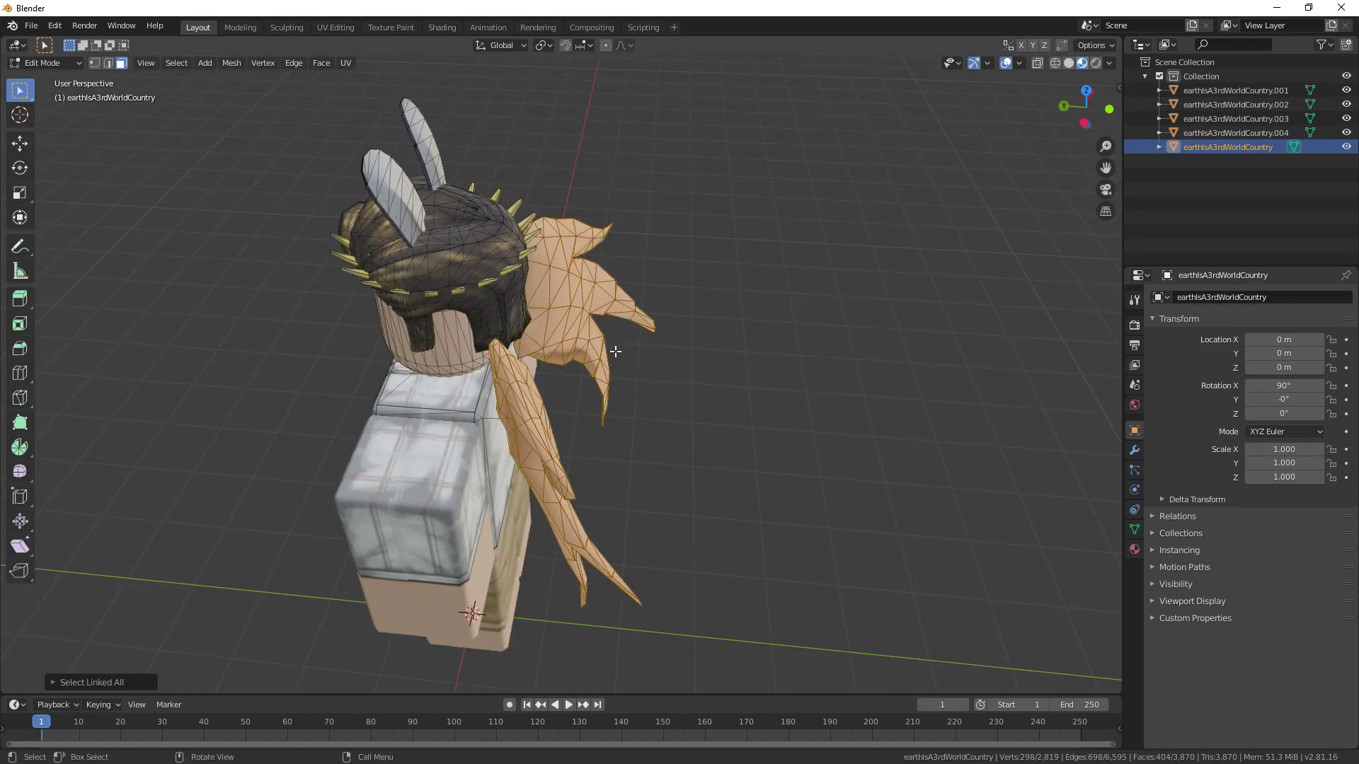
- Try moving the selected wings away from the body, and undo the move
{"action": "middle_click_drag", "start_coordinate": [616, 352], "coordinate": [629, 341]}
{"action": "key", "text": "g"}
{"action": "left_click", "coordinate": [814, 312]}
{"action": "key", "text": "ctrl+z"}
- Separate the selected wings into their own object and return to Object Mode
{"action": "middle_click_drag", "start_coordinate": [665, 396], "coordinate": [516, 401]}
{"action": "right_click", "coordinate": [516, 401]}
{"action": "left_click", "coordinate": [576, 400]}
{"action": "key", "text": "Tab"}
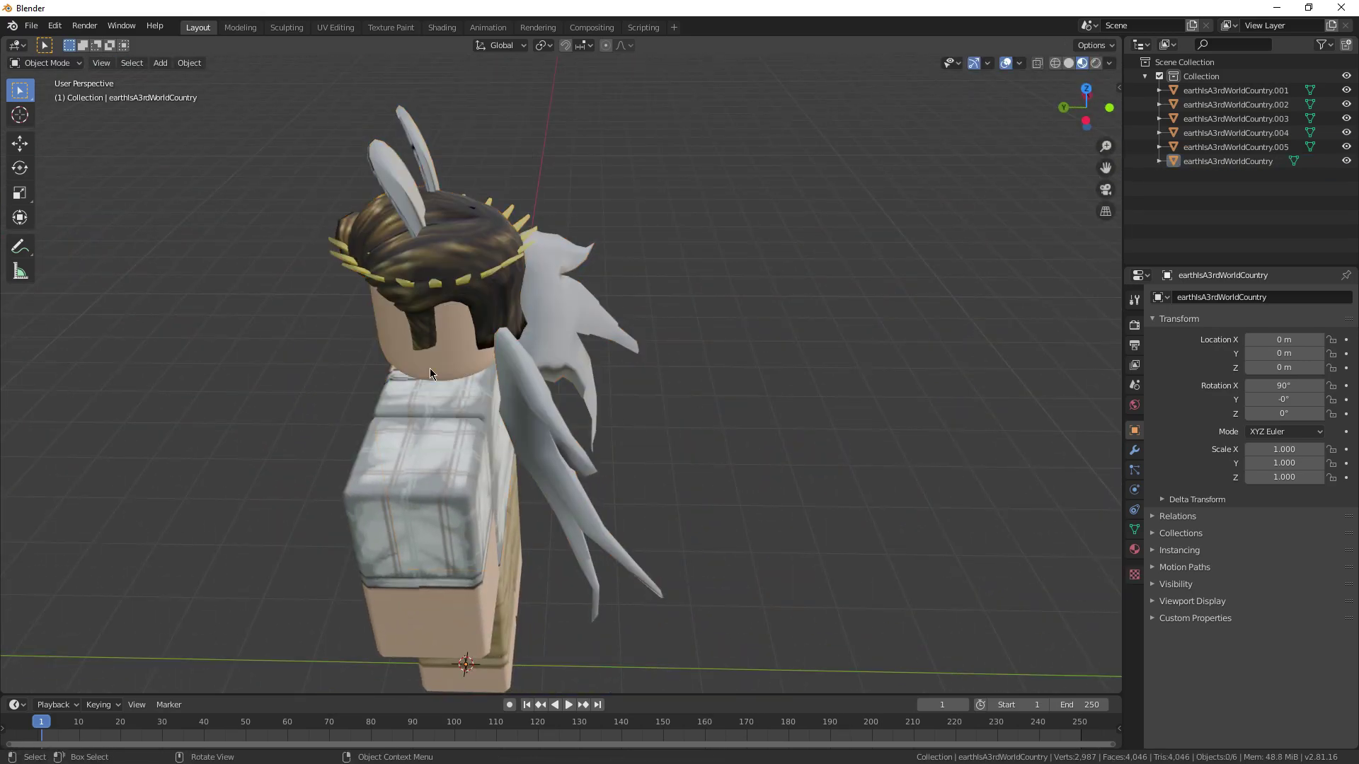
- Enter Edit Mode on the remaining character mesh and select the linked faces of another body part
{"action": "left_click", "coordinate": [431, 373]}
{"action": "key", "text": "Tab"}
{"action": "middle_click_drag", "start_coordinate": [430, 373], "coordinate": [584, 348]}
{"action": "left_click", "coordinate": [506, 340]}
{"action": "key", "text": "ctrl+l"}
{"action": "middle_click_drag", "start_coordinate": [487, 328], "coordinate": [344, 573]}
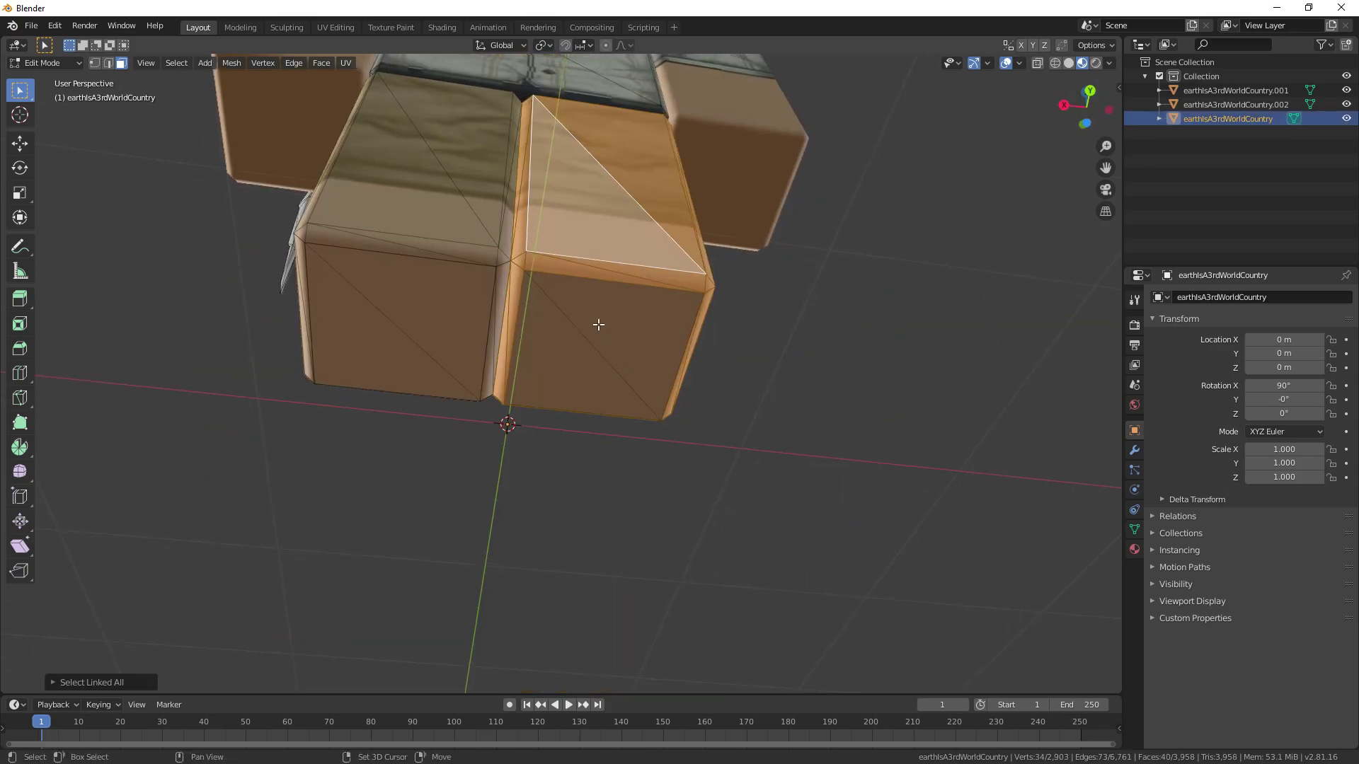
- Use wireframe shading to add the missing hidden end faces of the character's left leg to the leg selection
{"action": "middle_click_drag", "start_coordinate": [598, 321], "coordinate": [640, 357]}
{"action": "scroll", "coordinate": [599, 358], "scroll_direction": "up", "scroll_amount": 3}
{"action": "left_click", "coordinate": [1055, 63]}
{"action": "scroll", "coordinate": [640, 358], "scroll_direction": "up", "scroll_amount": 2}
{"action": "left_click", "coordinate": [632, 359], "text": "shift"}
{"action": "left_click", "coordinate": [544, 415], "text": "shift"}
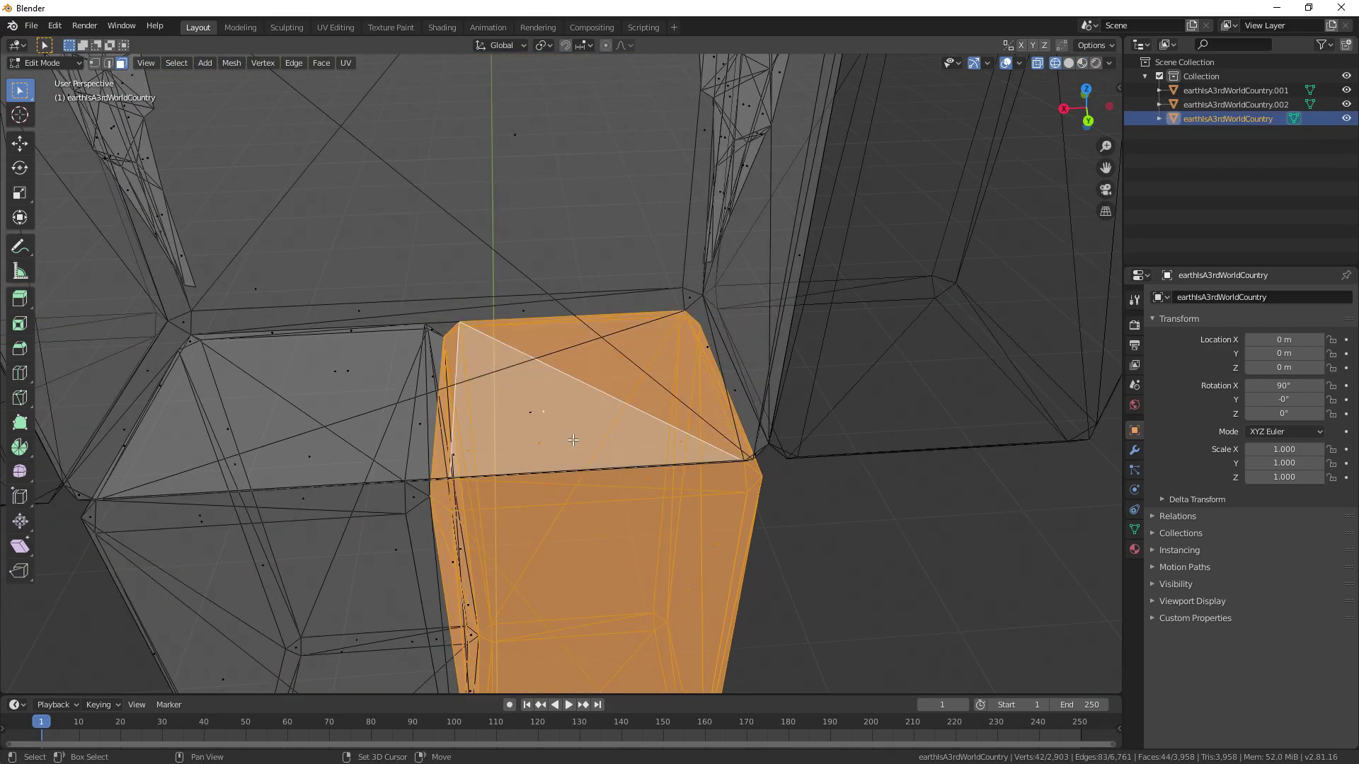
- Try moving the selected left leg away, cancel the move, and separate the leg into its own object
{"action": "middle_click_drag", "start_coordinate": [587, 439], "coordinate": [652, 414]}
{"action": "key", "text": "g"}
{"action": "right_click", "coordinate": [701, 447]}
{"action": "right_click", "coordinate": [678, 481]}
{"action": "left_click", "coordinate": [713, 485]}
{"action": "key", "text": "Tab"}
- Enter Edit Mode on the remaining mesh and select the character's right leg, including its unlinked end faces
{"action": "left_click", "coordinate": [407, 419]}
{"action": "key", "text": "Tab"}
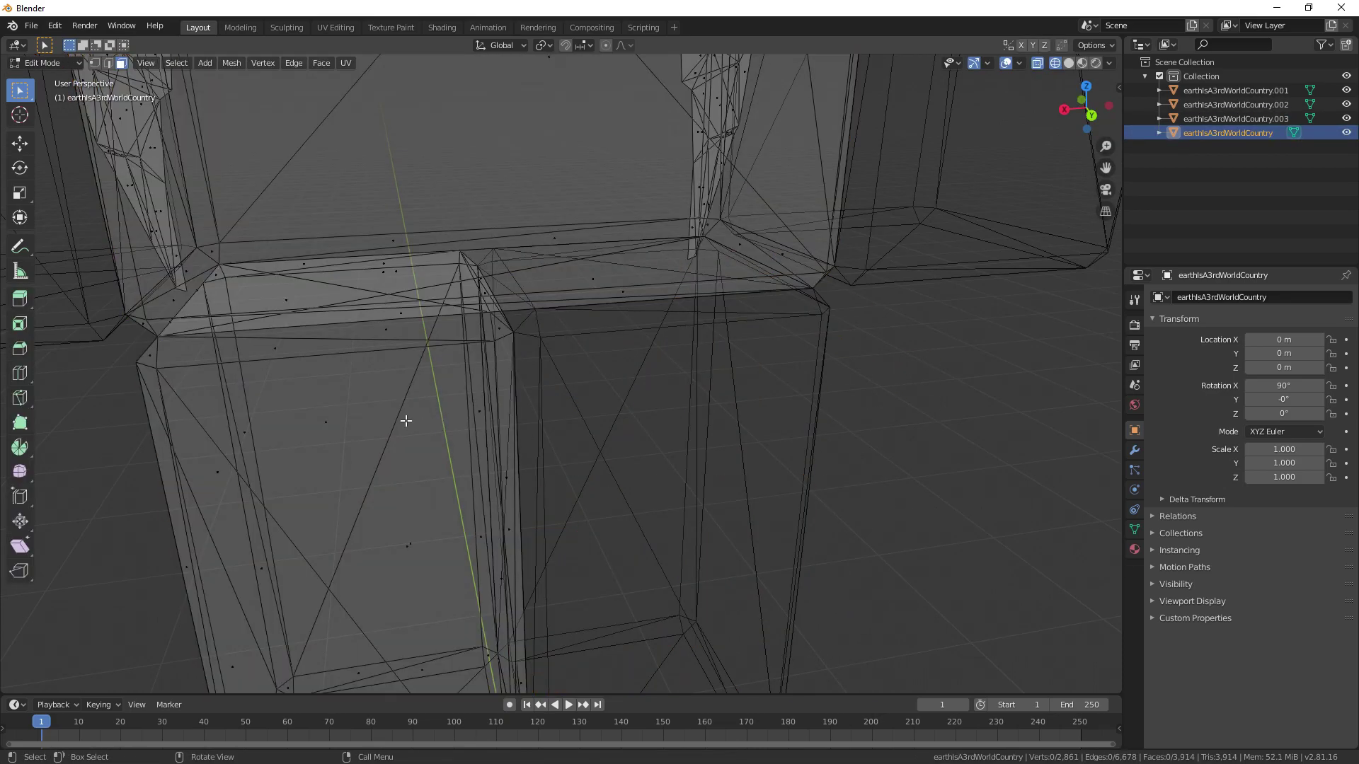
{"action": "middle_click_drag", "start_coordinate": [322, 419], "coordinate": [456, 434], "text": "shift"}
{"action": "left_click", "coordinate": [457, 435]}
{"action": "key", "text": "ctrl+l"}
{"action": "scroll", "coordinate": [457, 435], "scroll_direction": "down", "scroll_amount": 3}
{"action": "scroll", "coordinate": [545, 305], "scroll_direction": "up", "scroll_amount": 3}
{"action": "middle_click_drag", "start_coordinate": [545, 297], "coordinate": [567, 479], "text": "shift"}
{"action": "left_click", "coordinate": [533, 464], "text": "shift"}
{"action": "left_click", "coordinate": [435, 499], "text": "shift"}
{"action": "scroll", "coordinate": [567, 503], "scroll_direction": "down", "scroll_amount": 4}
- Try moving the selected right leg away, cancel the move, and separate the leg into its own object
{"action": "key", "text": "g"}
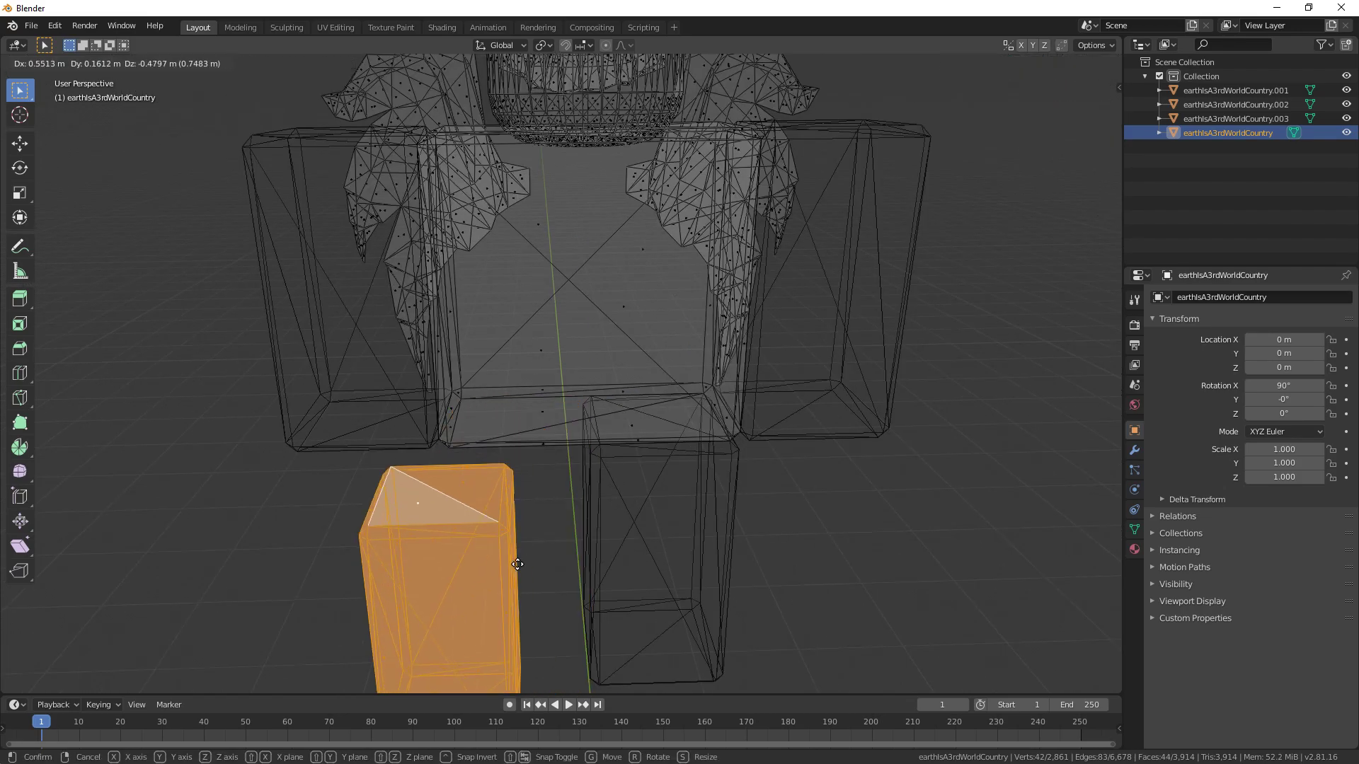
{"action": "right_click", "coordinate": [523, 561]}
{"action": "right_click", "coordinate": [607, 560]}
{"action": "mouse_move", "coordinate": [610, 560]}
{"action": "left_click", "coordinate": [680, 589]}
{"action": "key", "text": "Tab"}
{"action": "left_click", "coordinate": [645, 449]}
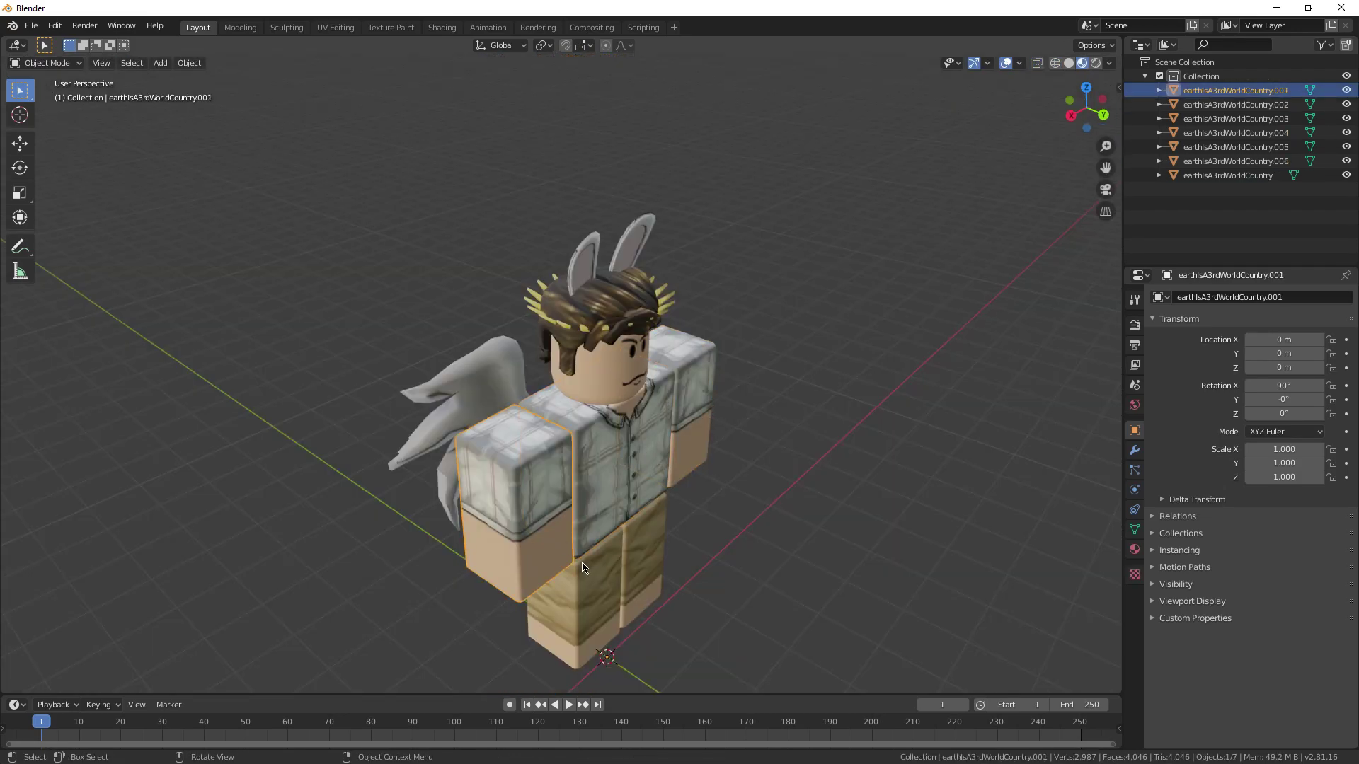
- Add a camera to the scene and align it to a front view of the character
{"action": "left_click", "coordinate": [759, 558]}
{"action": "middle_click_drag", "start_coordinate": [759, 558], "coordinate": [710, 474]}
{"action": "key", "text": "shift+a"}
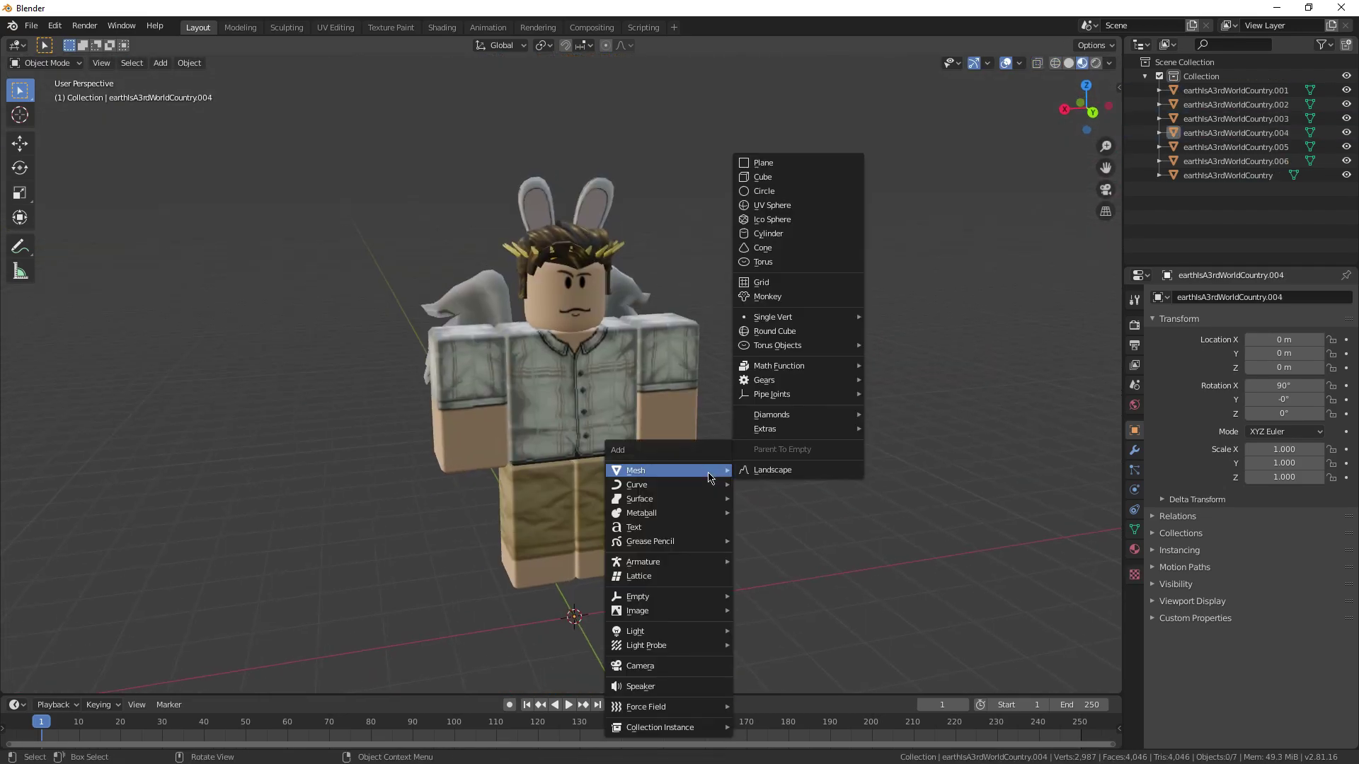
{"action": "left_click", "coordinate": [692, 671]}
{"action": "middle_click_drag", "start_coordinate": [703, 573], "coordinate": [744, 476]}
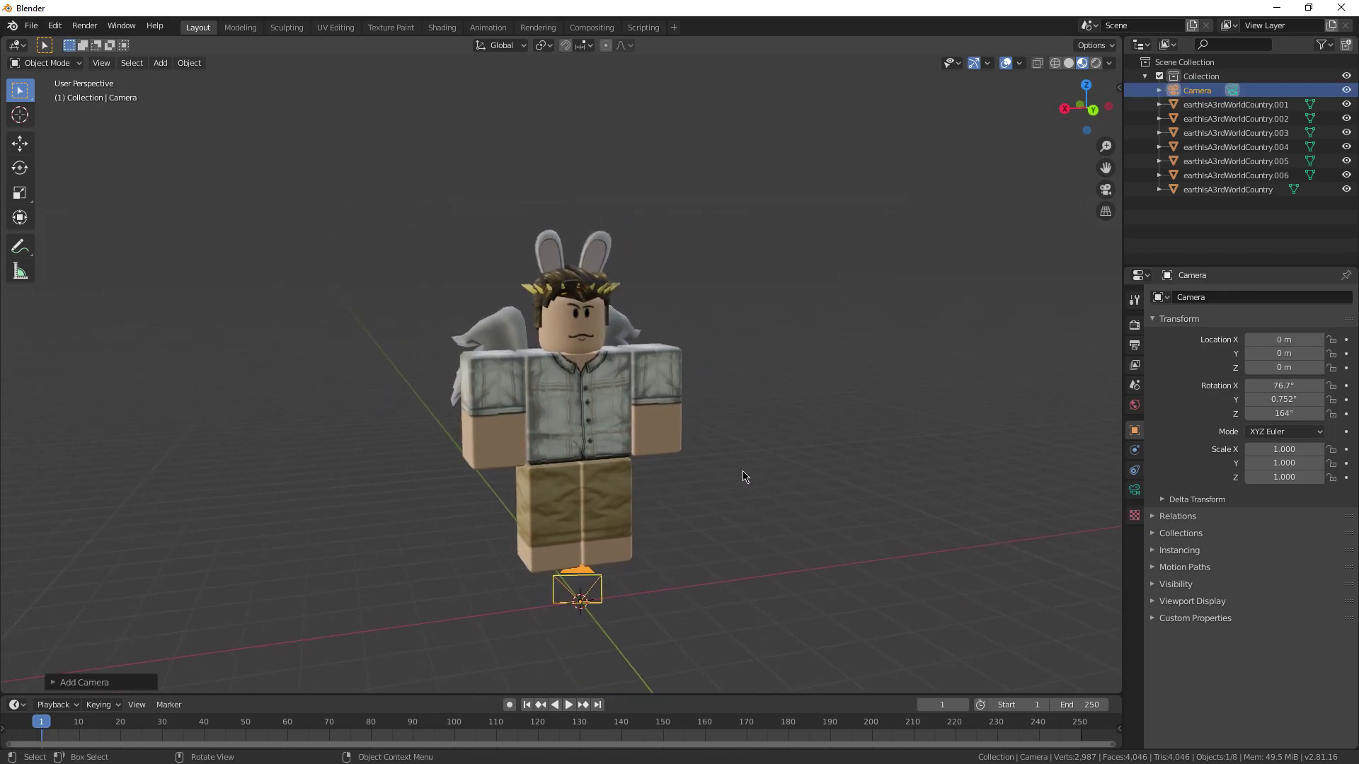
{"action": "key", "text": "ctrl+alt+KP_0"}
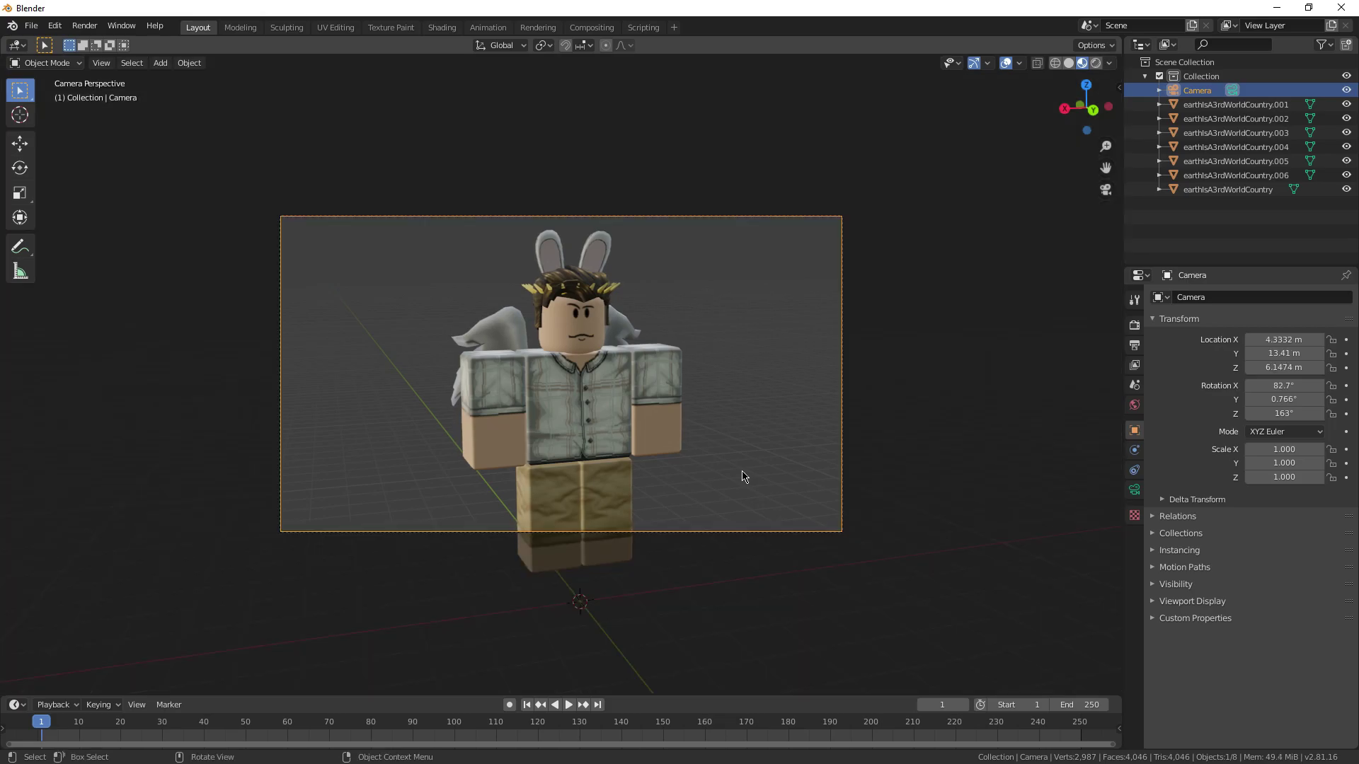
{"action": "scroll", "coordinate": [747, 477], "scroll_direction": "up", "scroll_amount": 1}
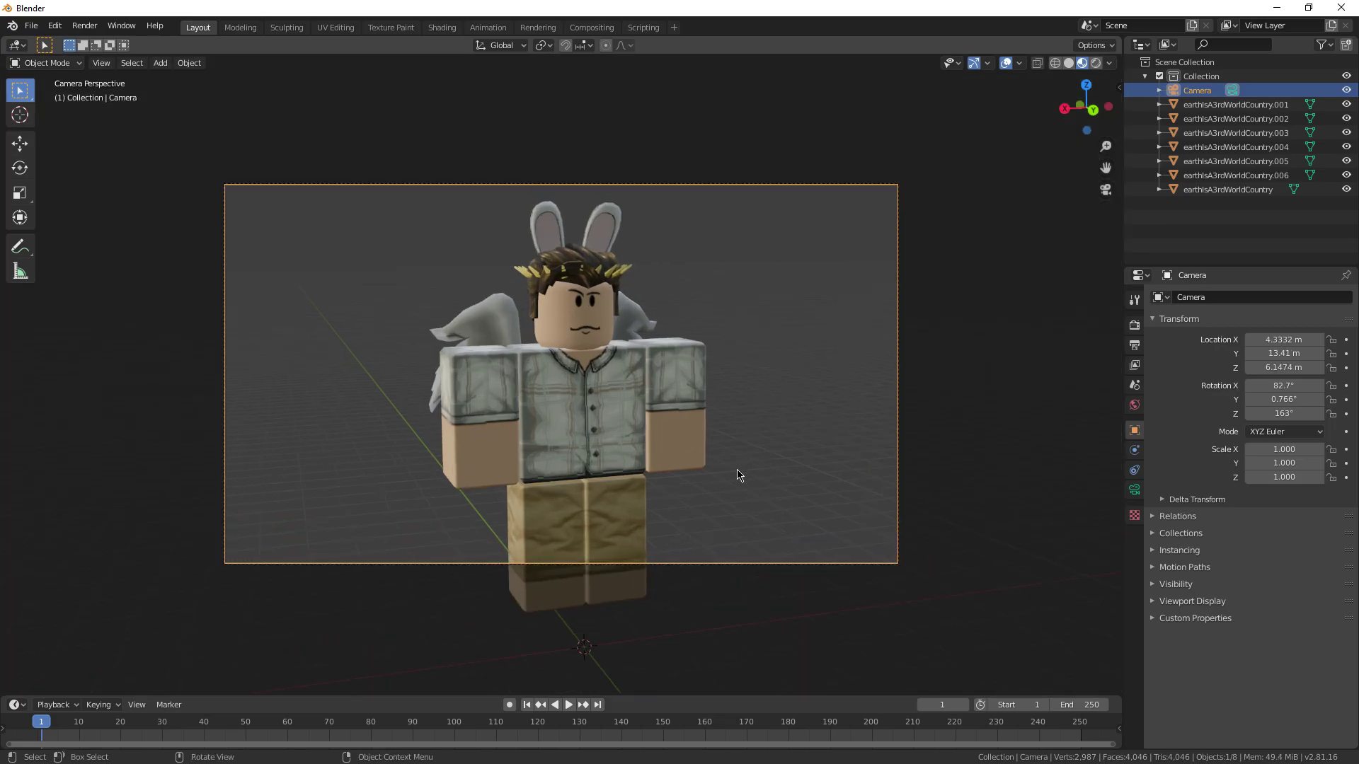
- Move the camera back horizontally without changing its height and turn it slightly about the Z axis to frame the character
{"action": "key", "text": "g"}
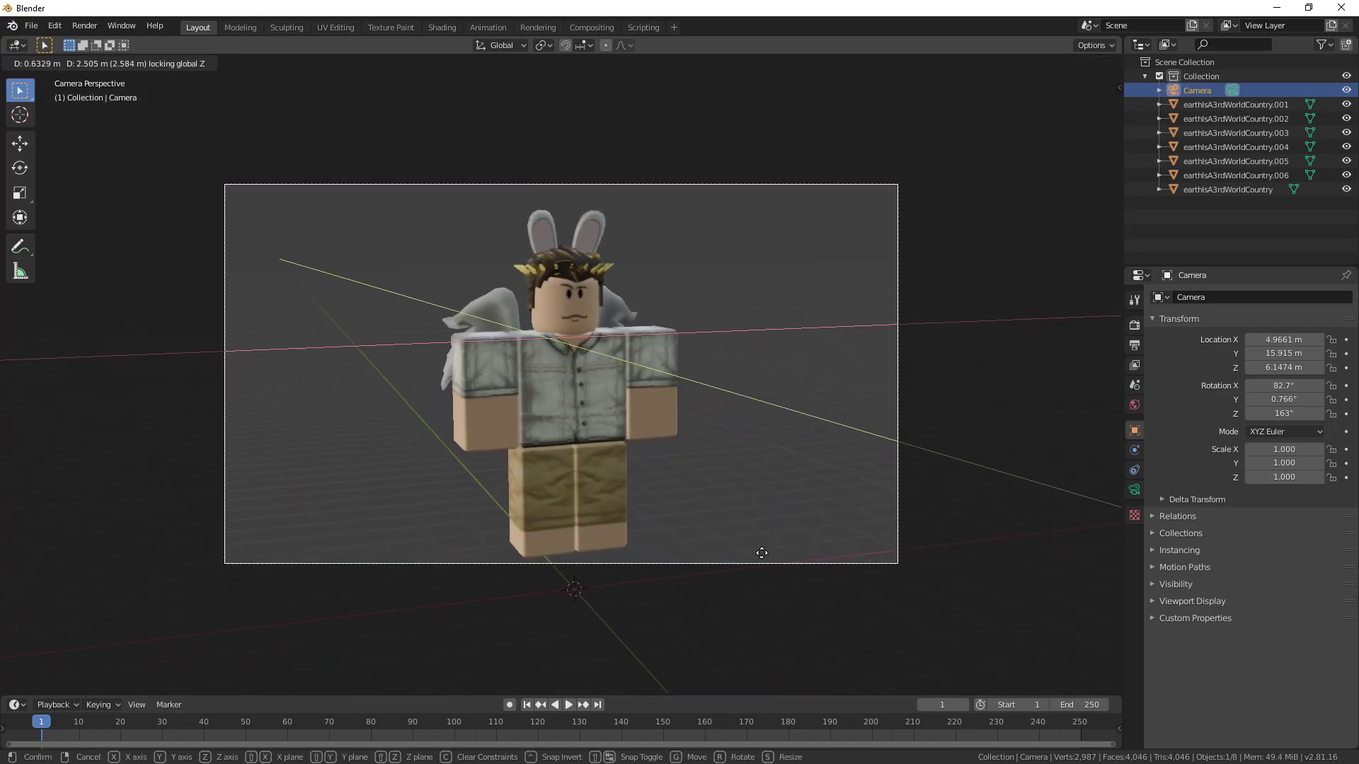
{"action": "left_click", "coordinate": [847, 495]}
{"action": "key", "text": "r"}
{"action": "key", "text": "z"}
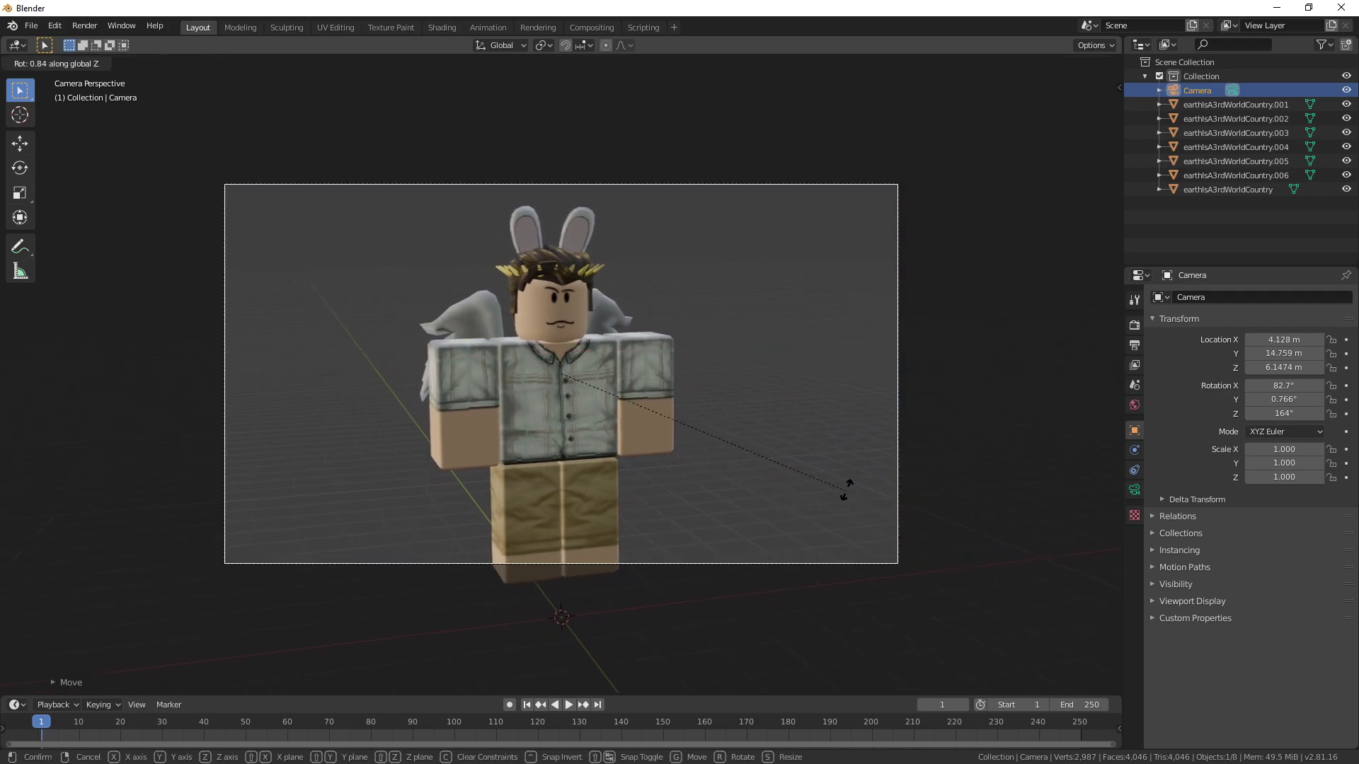
{"action": "key", "text": "Escape"}
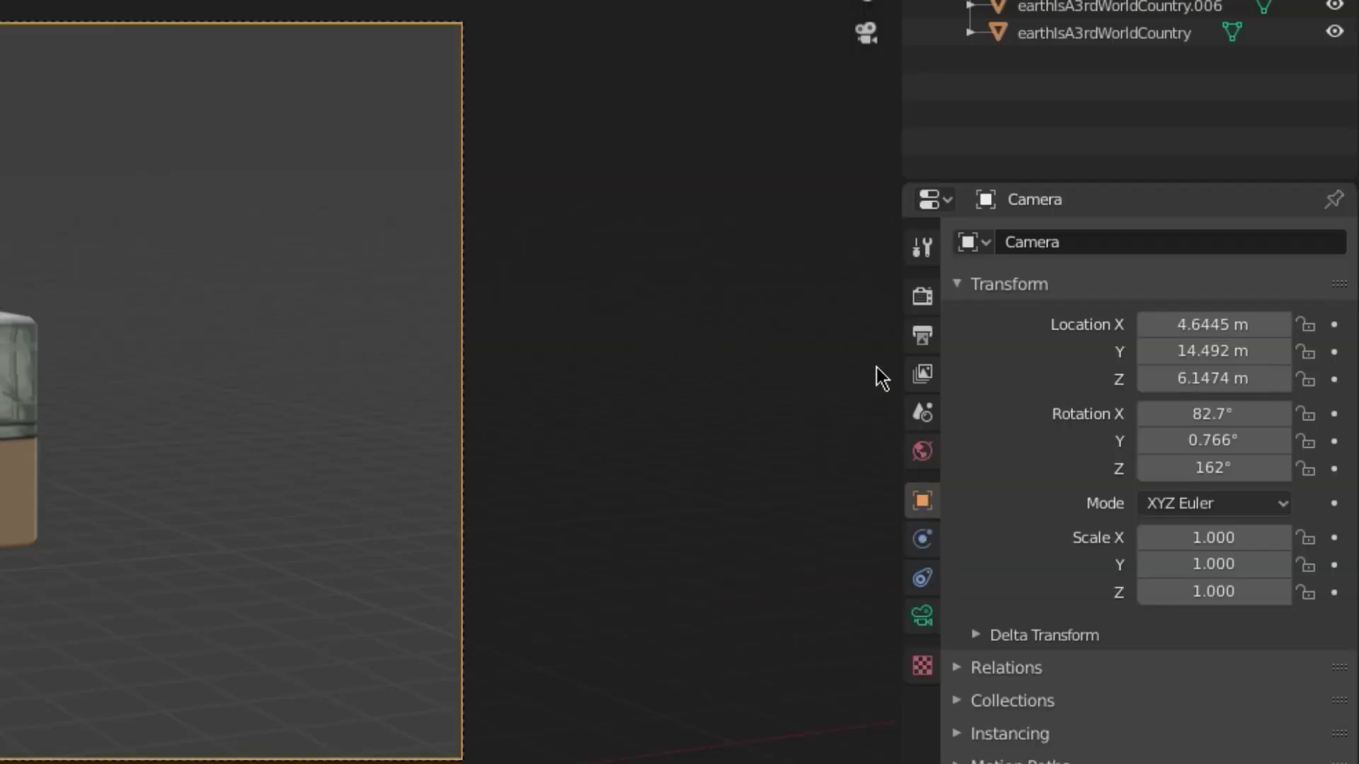
- Set the output resolution to 5968 × 7357 px for a portrait camera frame
{"action": "left_click", "coordinate": [1134, 365]}
{"action": "left_click", "coordinate": [1135, 345]}
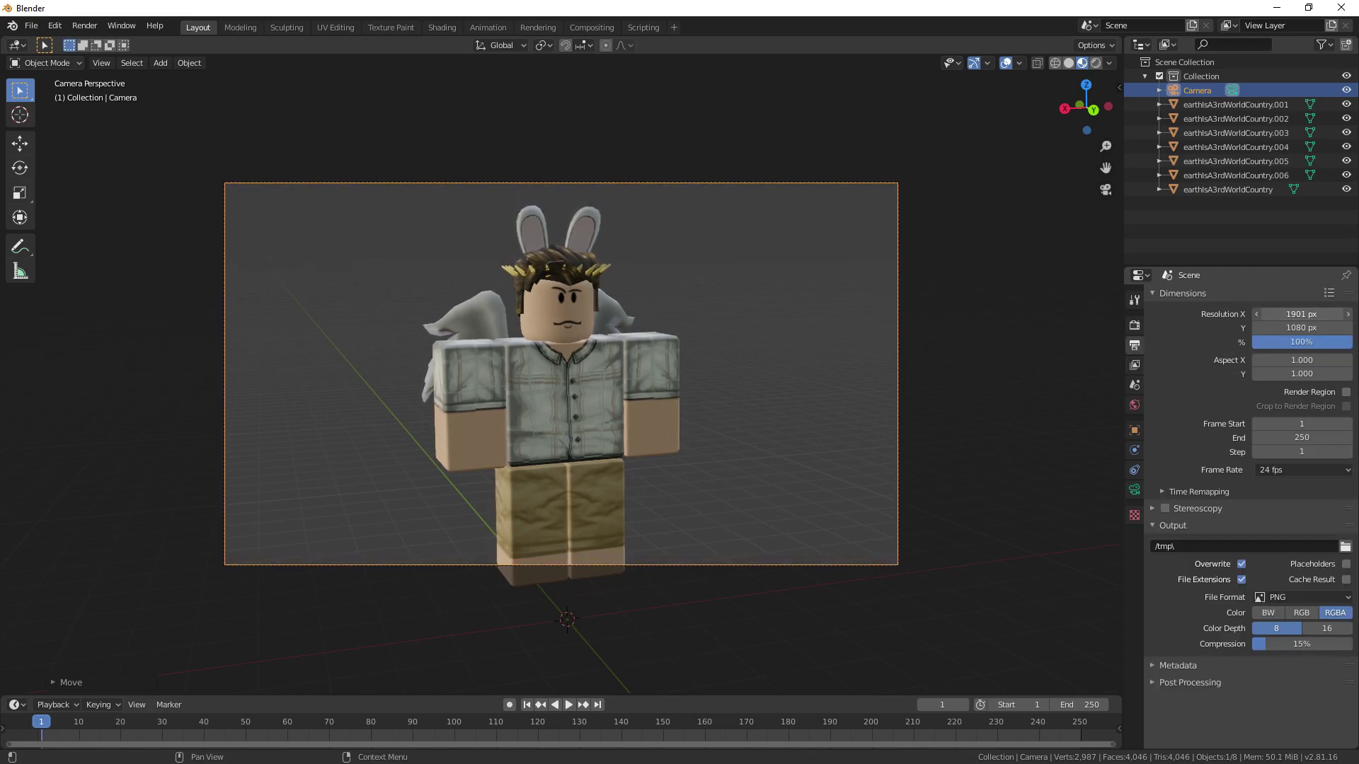
{"action": "left_click_drag", "start_coordinate": [1302, 328], "coordinate": [1350, 328]}
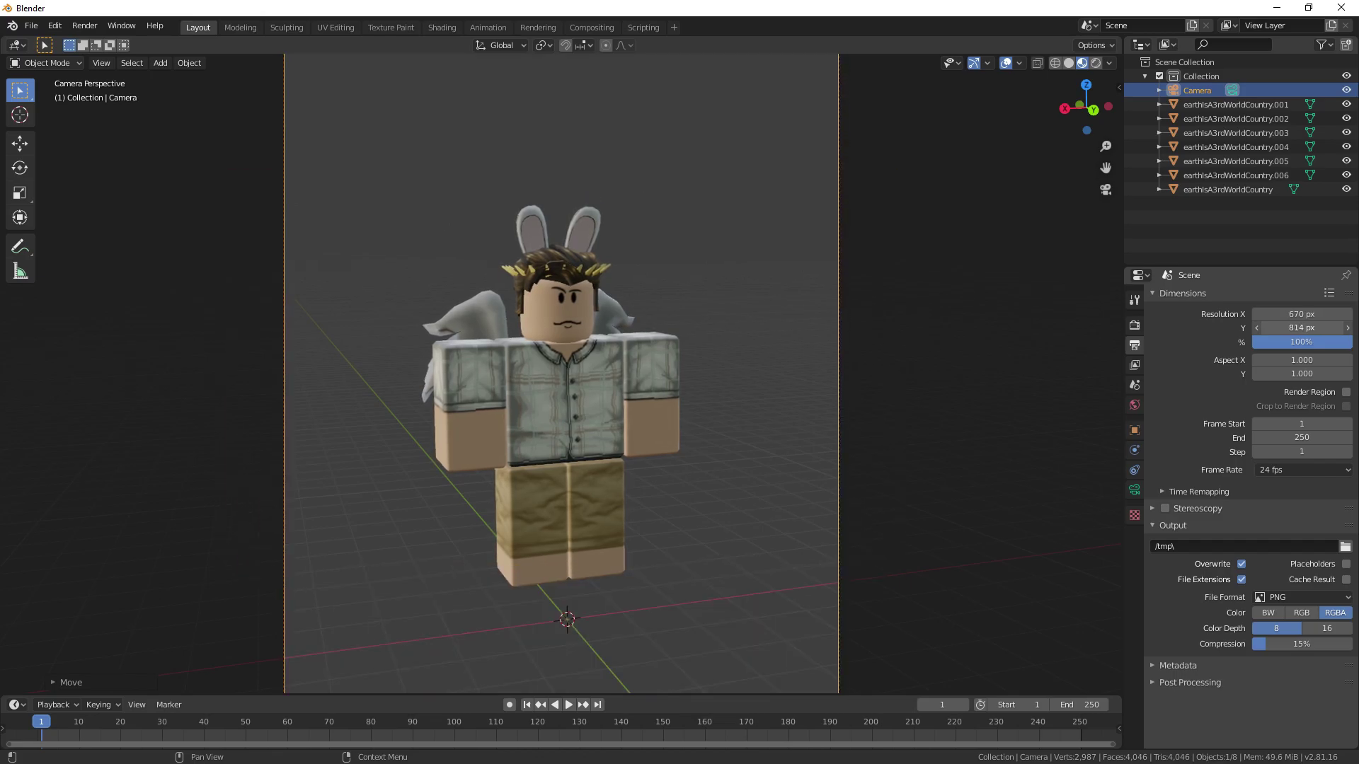
{"action": "left_click_drag", "start_coordinate": [1256, 328], "coordinate": [1350, 327]}
{"action": "scroll", "coordinate": [986, 503], "scroll_direction": "down", "scroll_amount": 2}
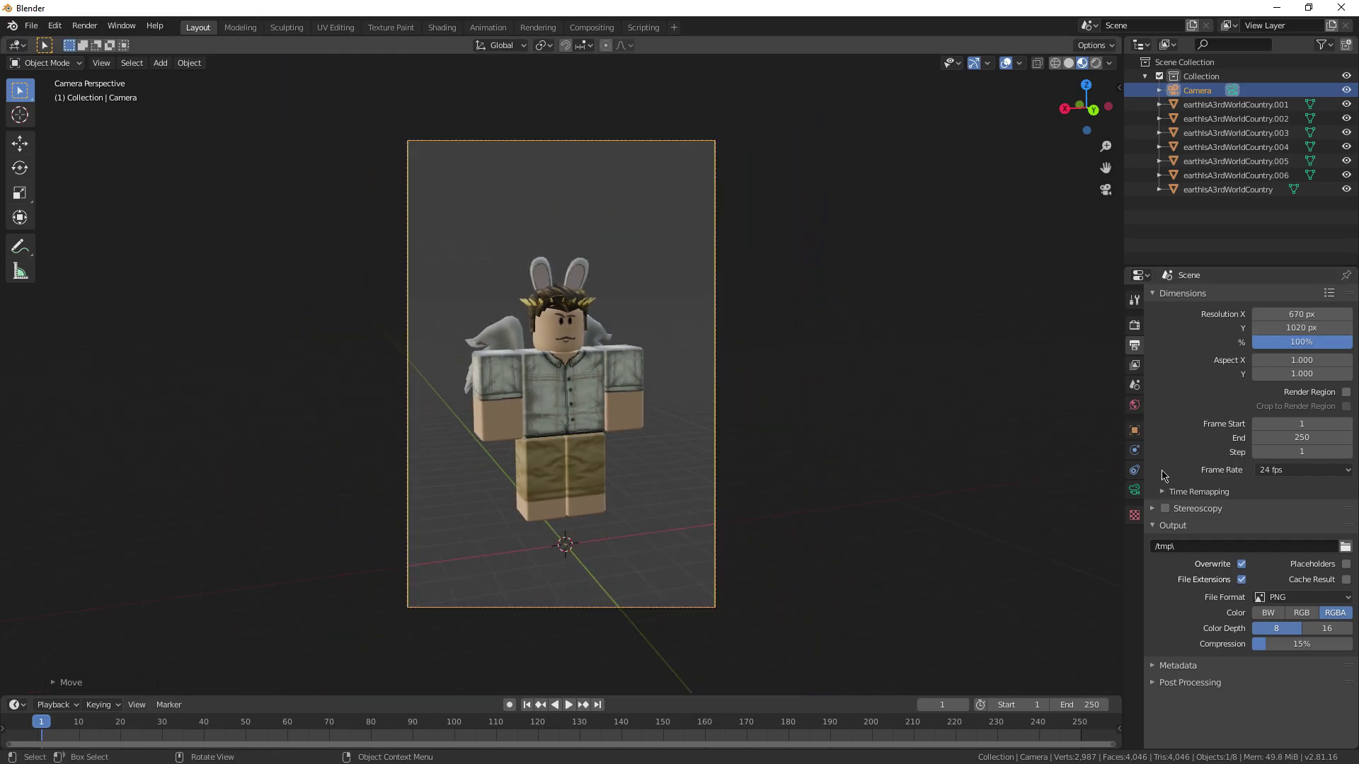
{"action": "mouse_move", "coordinate": [1301, 328]}
{"action": "left_mouse_down"}
{"action": "mouse_move", "coordinate": [1351, 327]}
{"action": "mouse_move", "coordinate": [1283, 327]}
{"action": "left_mouse_up"}
- Set the origin of the character's left arm to its geometry and try rotating the arm before and after the change
{"action": "key", "text": "r"}
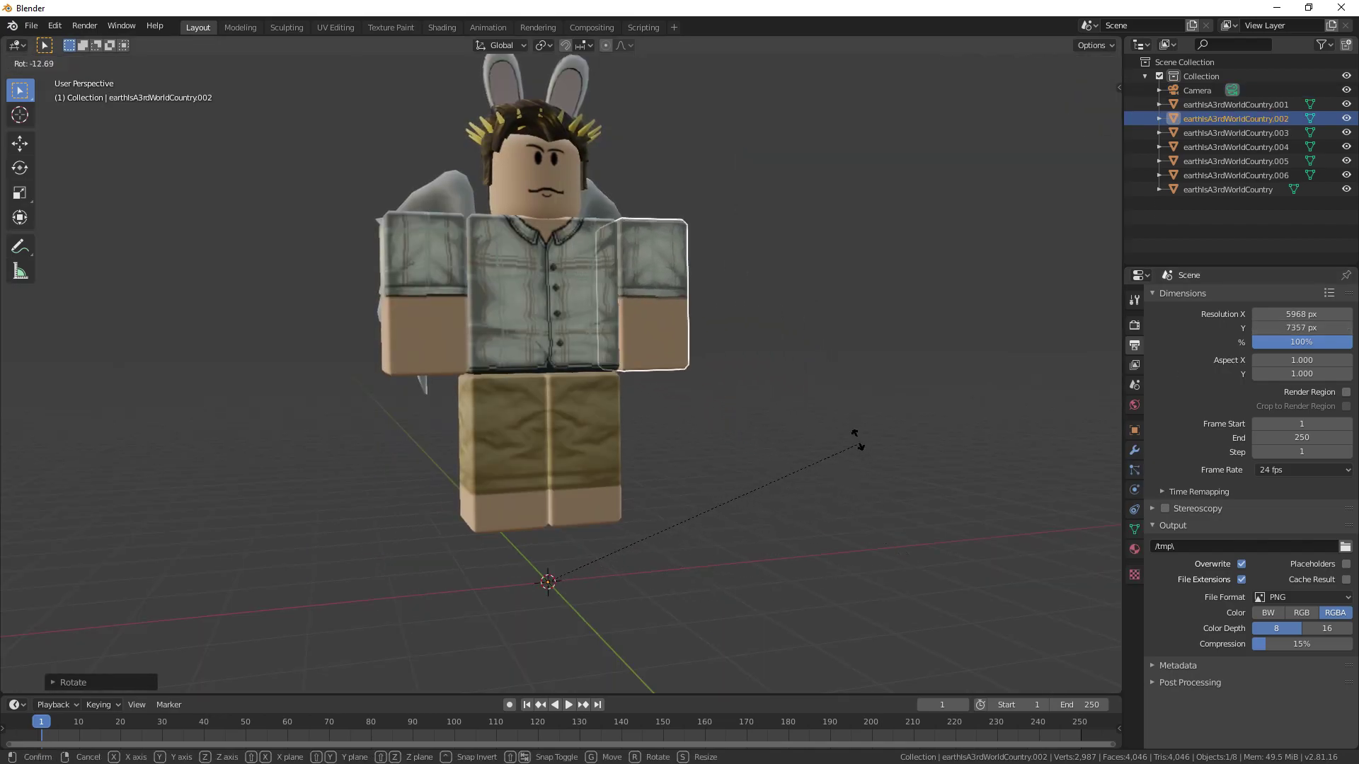
{"action": "right_click", "coordinate": [955, 561]}
{"action": "right_click", "coordinate": [833, 473]}
{"action": "mouse_move", "coordinate": [833, 473]}
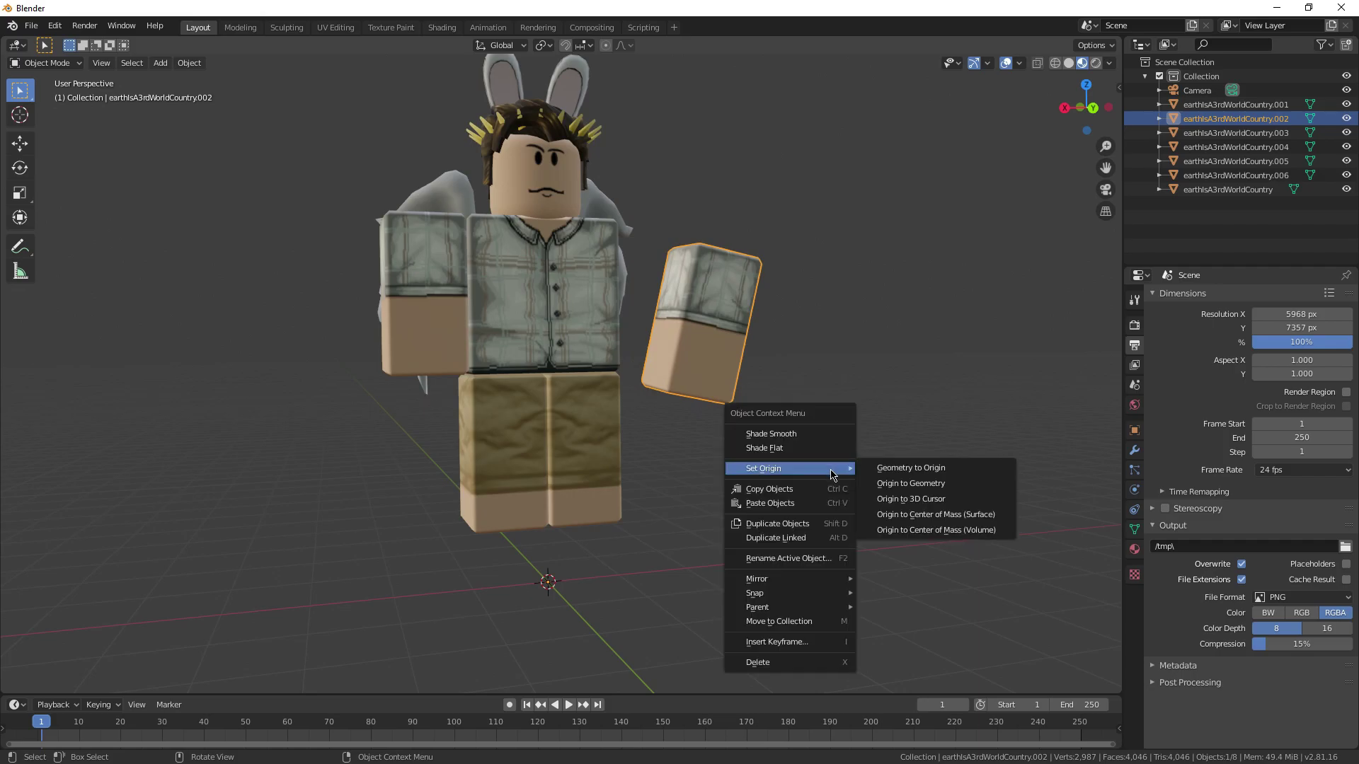
{"action": "left_click", "coordinate": [892, 490]}
{"action": "key", "text": "r"}
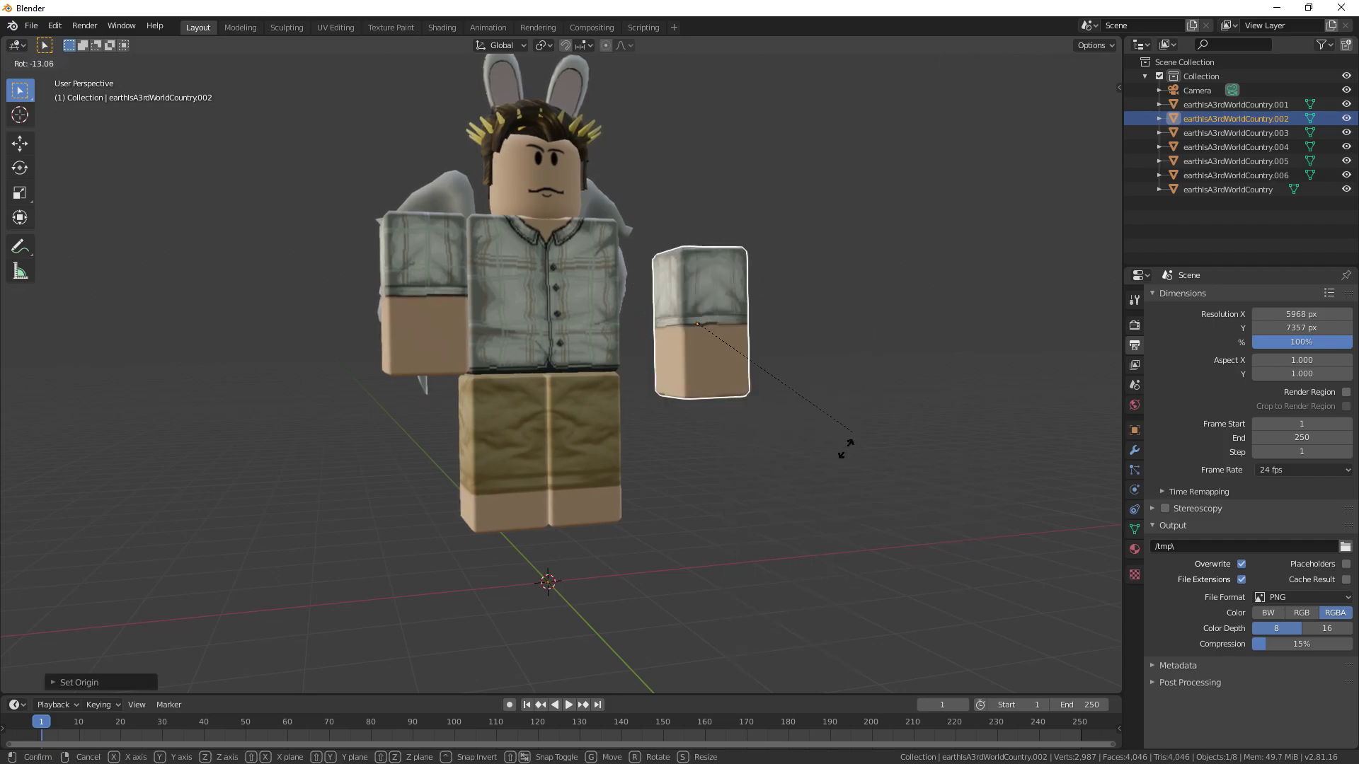
{"action": "right_click", "coordinate": [846, 449]}
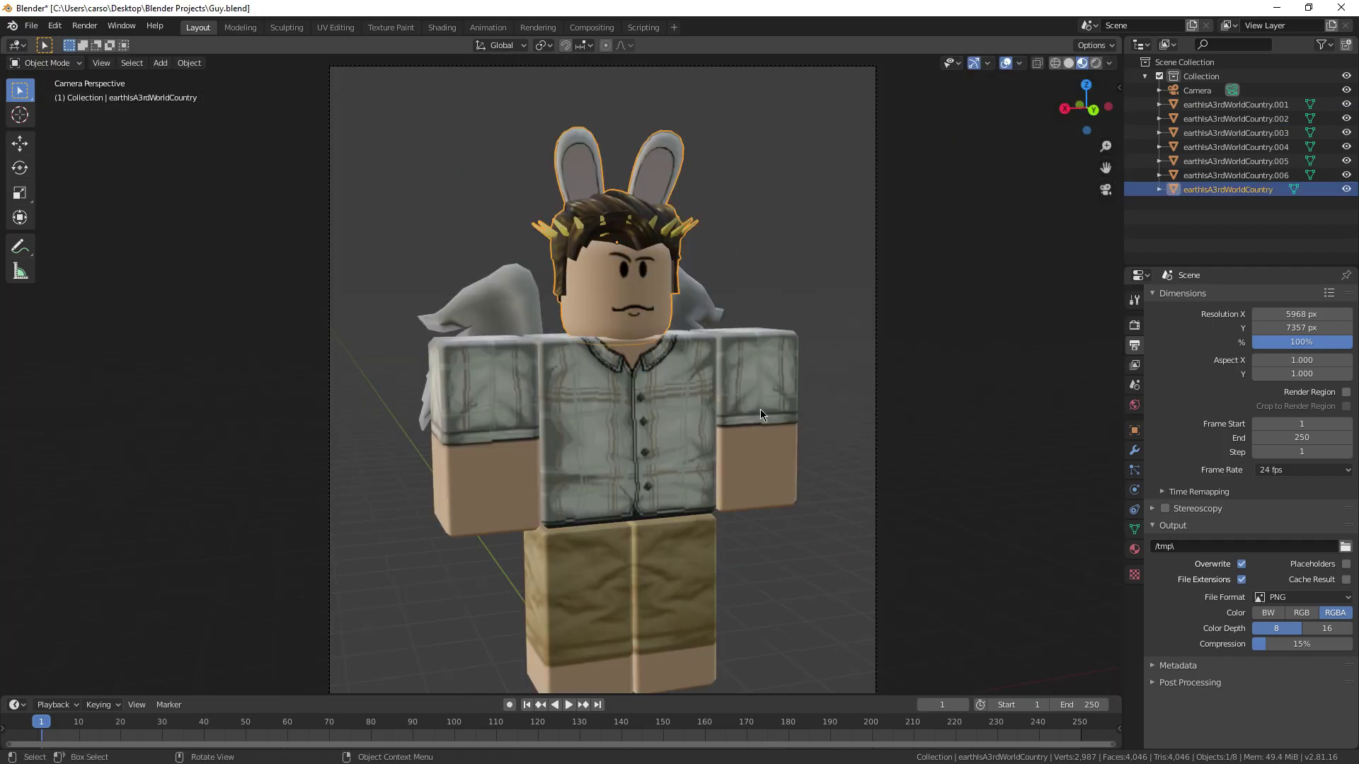
- Set the origin of the torso object with the wings to its own geometry
{"action": "right_click", "coordinate": [637, 433]}
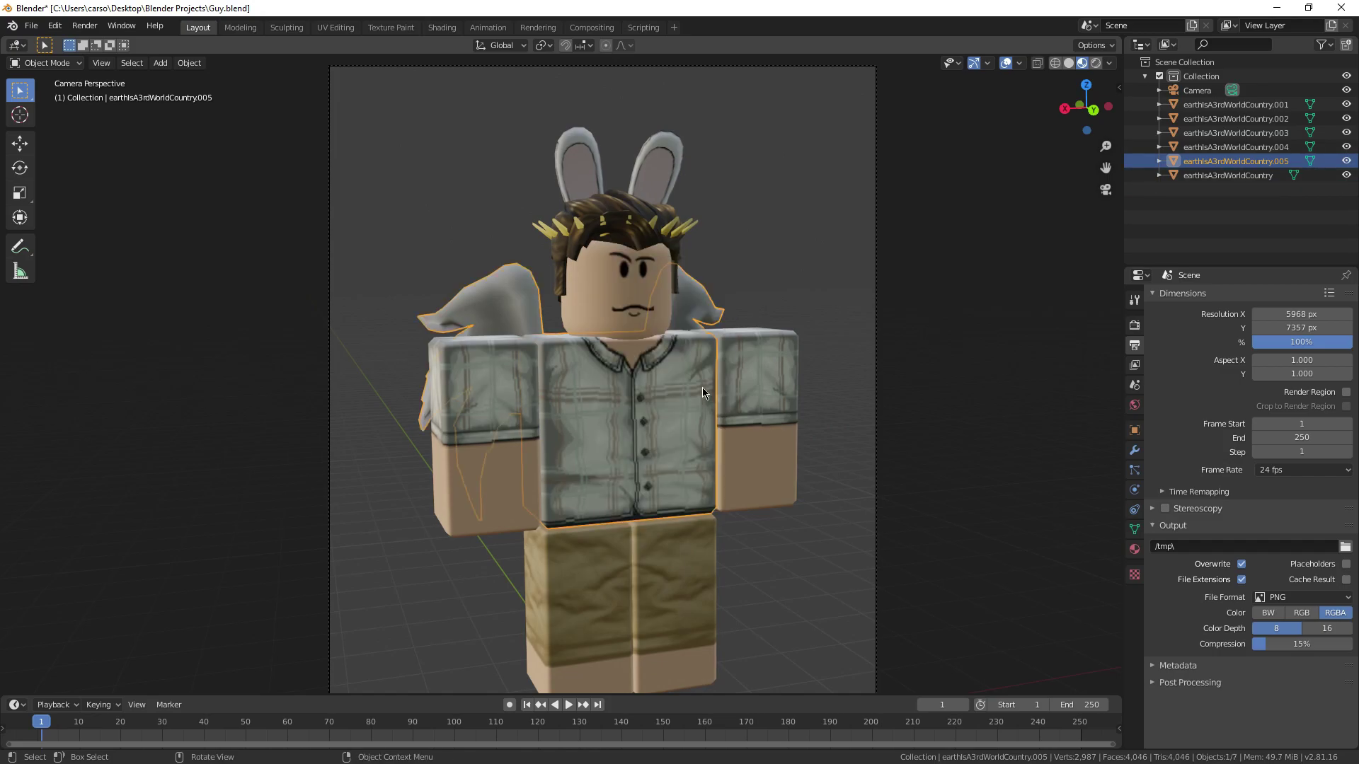
{"action": "right_click", "coordinate": [668, 423]}
{"action": "left_click", "coordinate": [807, 440]}
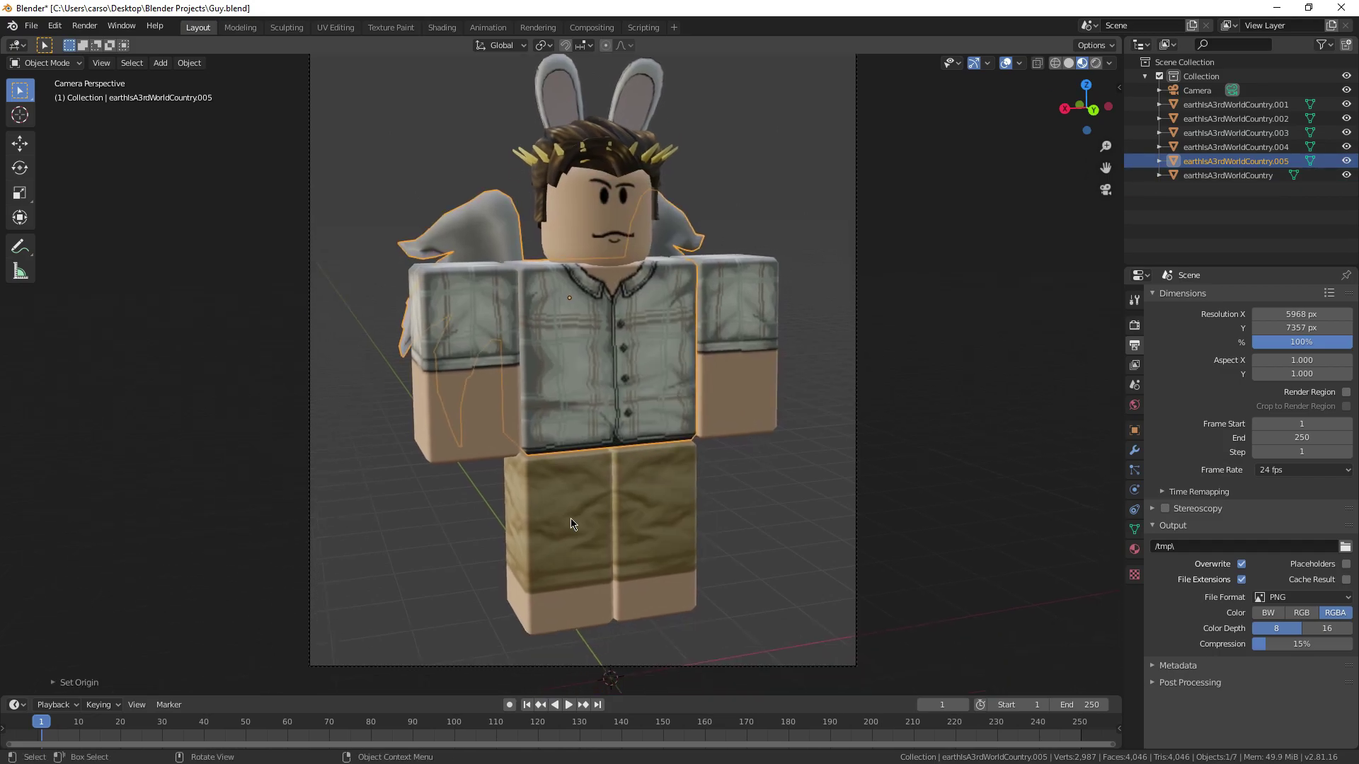
- Rotate the character's head slightly to one side
{"action": "key", "text": "r"}
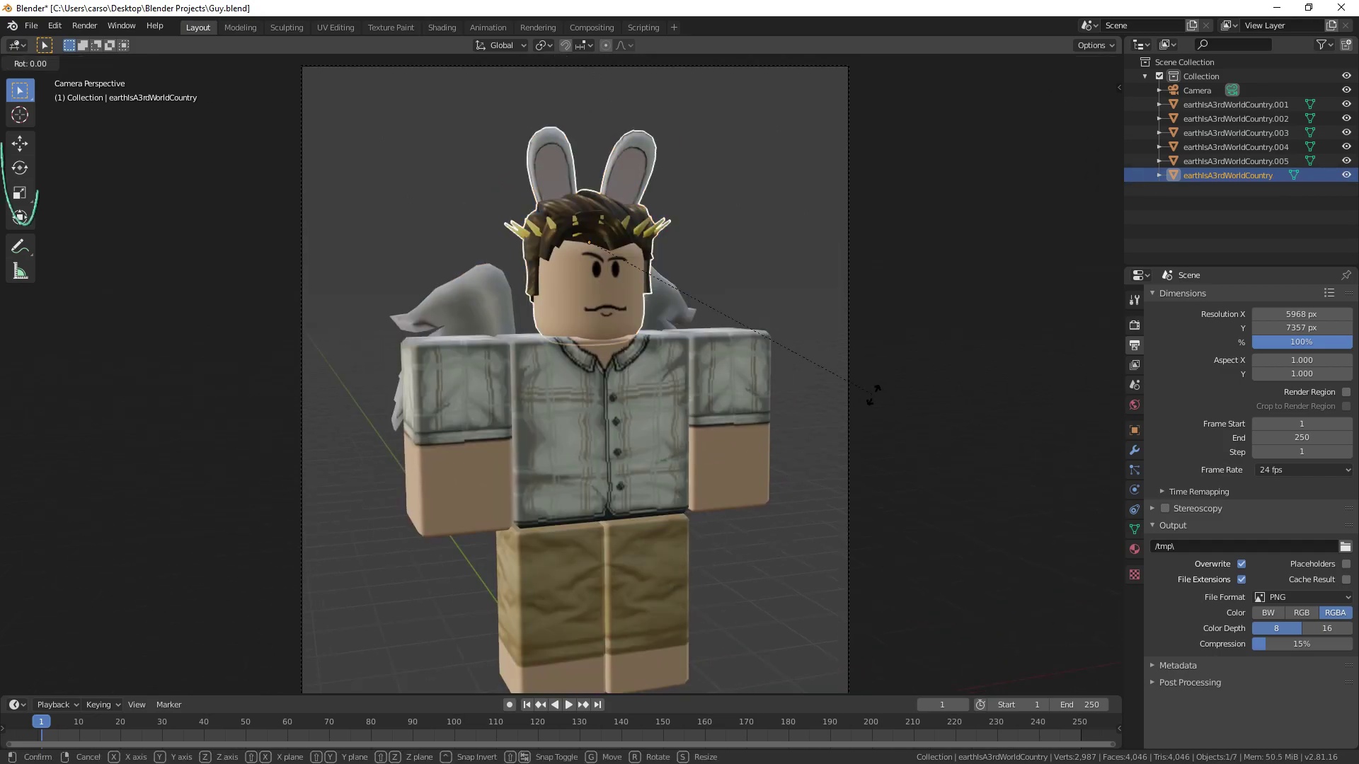
{"action": "left_click", "coordinate": [786, 440]}
{"action": "left_click", "coordinate": [441, 433]}
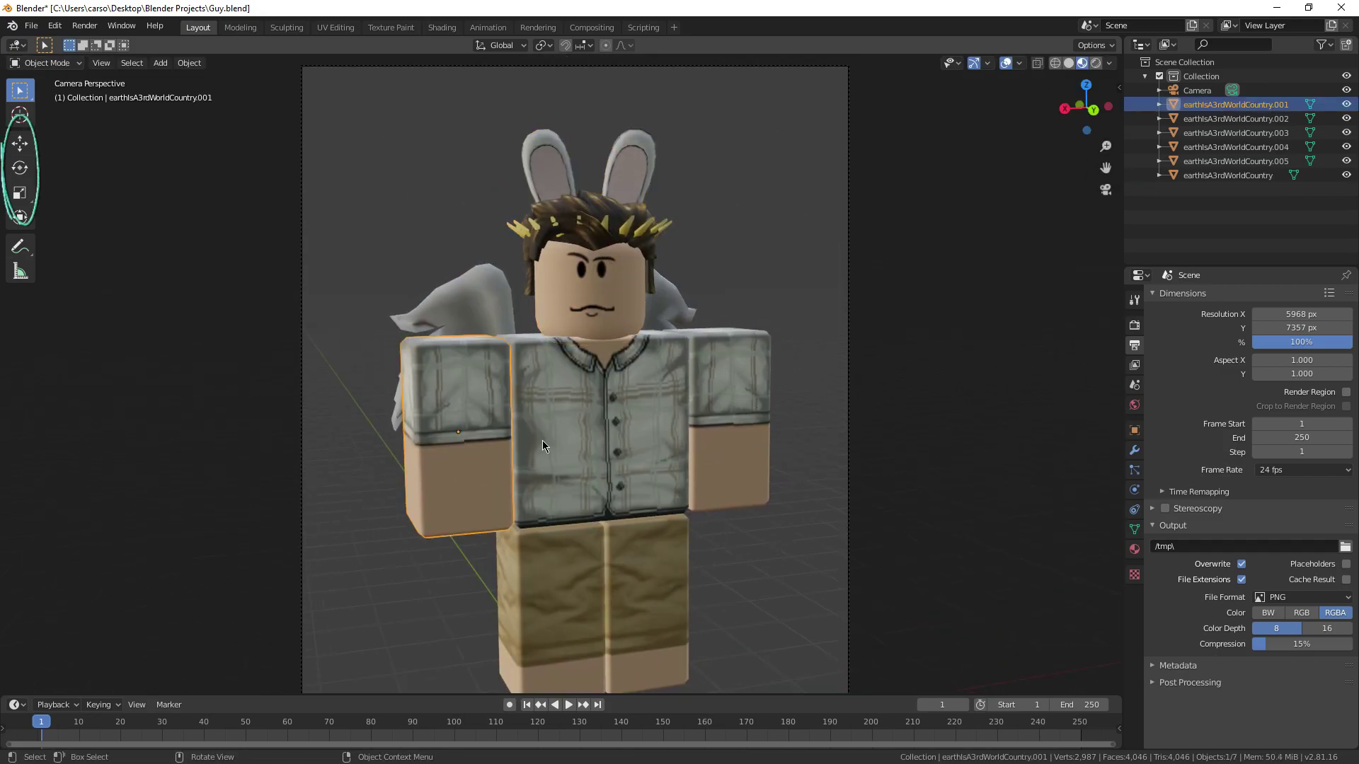
- Rotate the torso and wings slightly about the Z axis and slide them horizontally into place between the arms
{"action": "left_click", "coordinate": [598, 445]}
{"action": "key", "text": "r"}
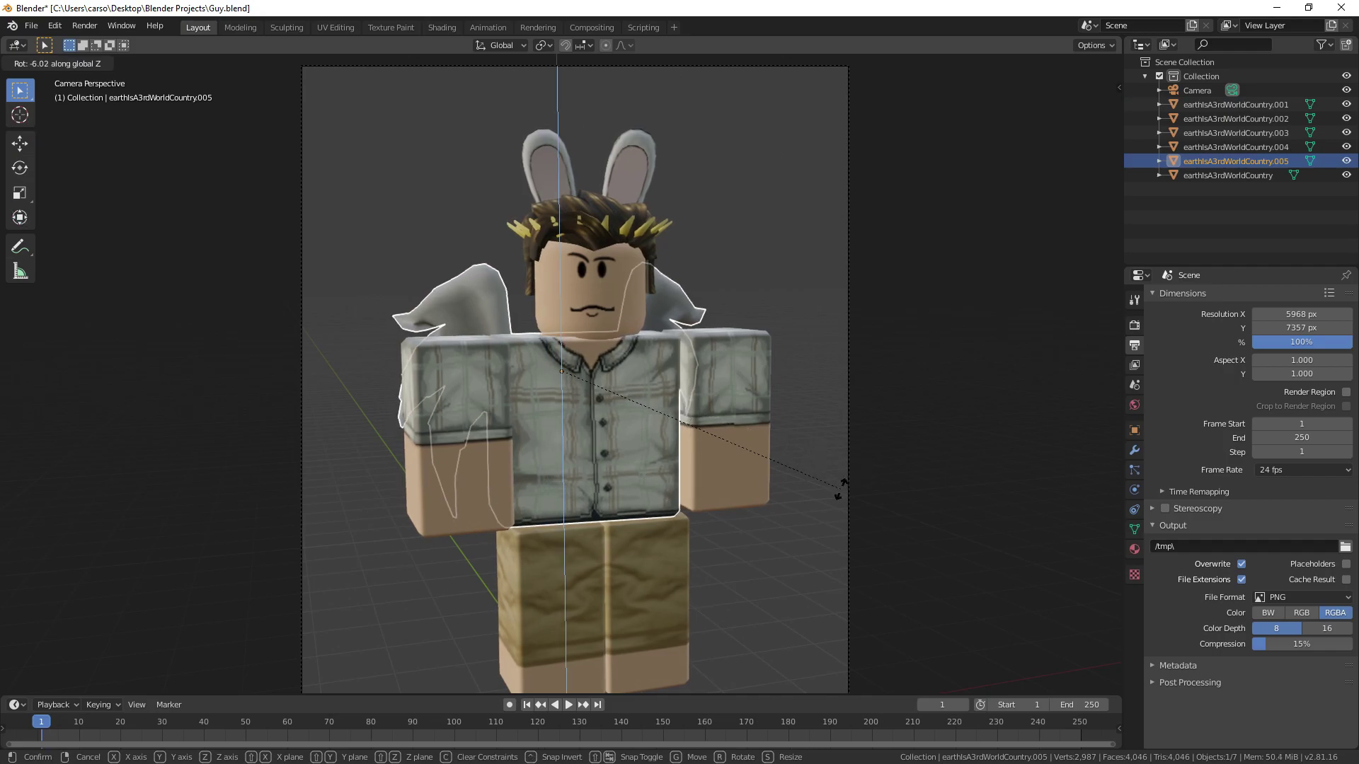
{"action": "left_click", "coordinate": [668, 470]}
{"action": "key", "text": "g"}
{"action": "key", "text": "shift+z"}
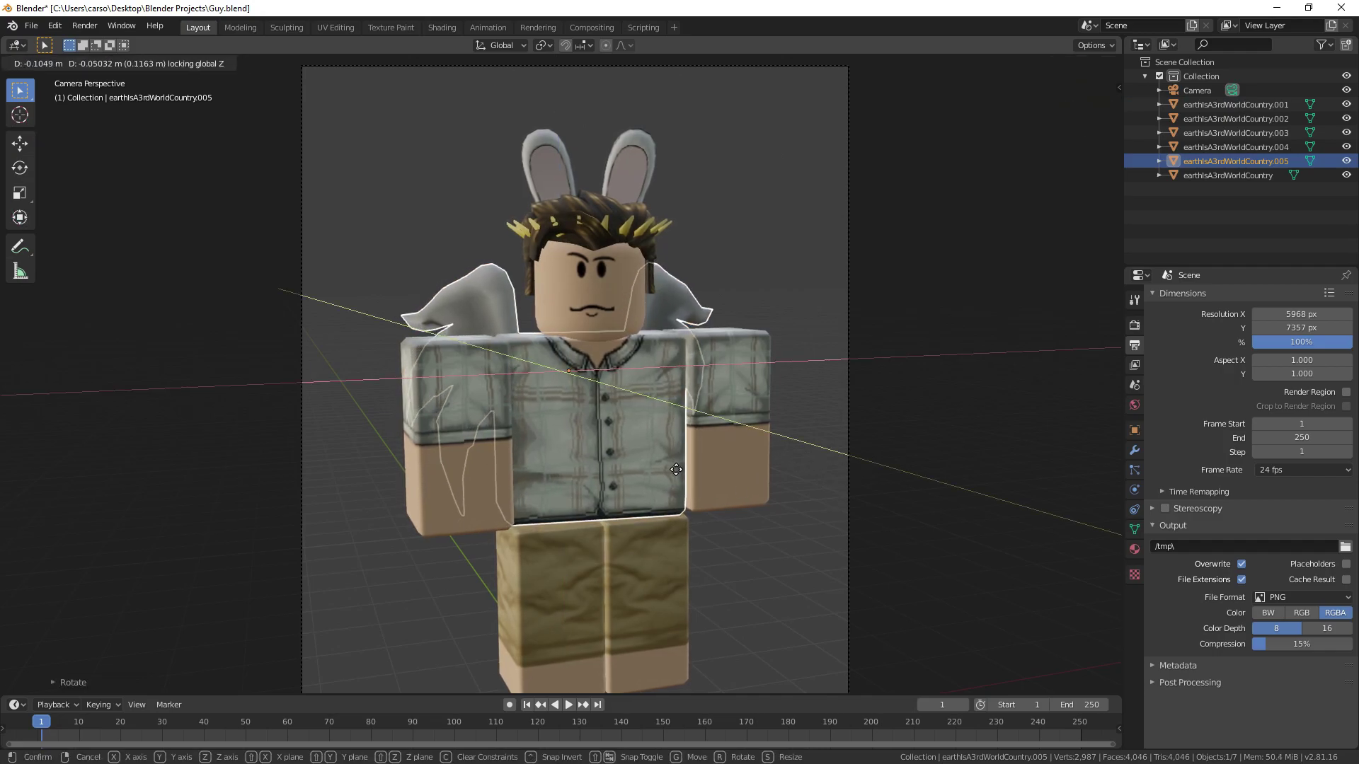
{"action": "left_click", "coordinate": [677, 469]}
- Using the top view, rotate and move the character's right arm so it meets the shoulder of the torso
{"action": "left_click", "coordinate": [719, 453]}
{"action": "key", "text": "KP_7"}
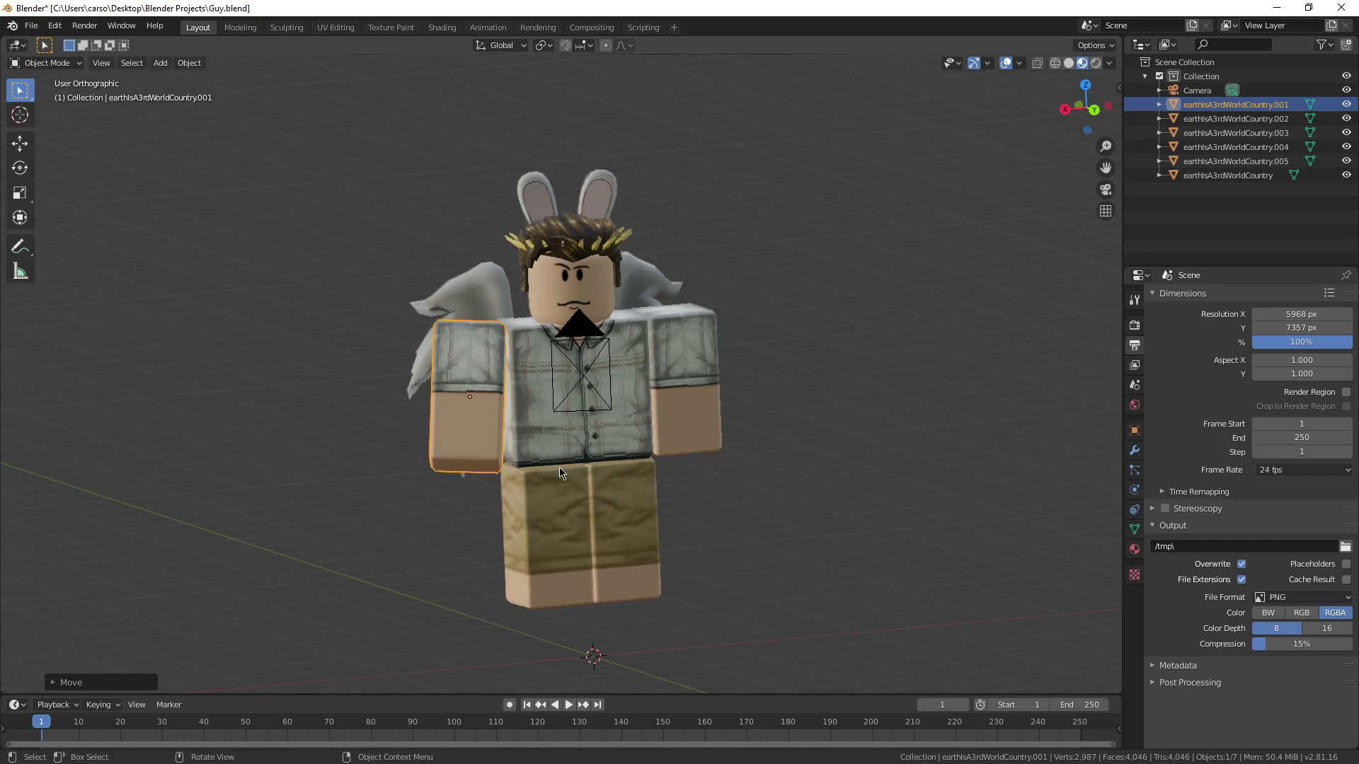
{"action": "scroll", "coordinate": [760, 439], "scroll_direction": "up", "scroll_amount": 4}
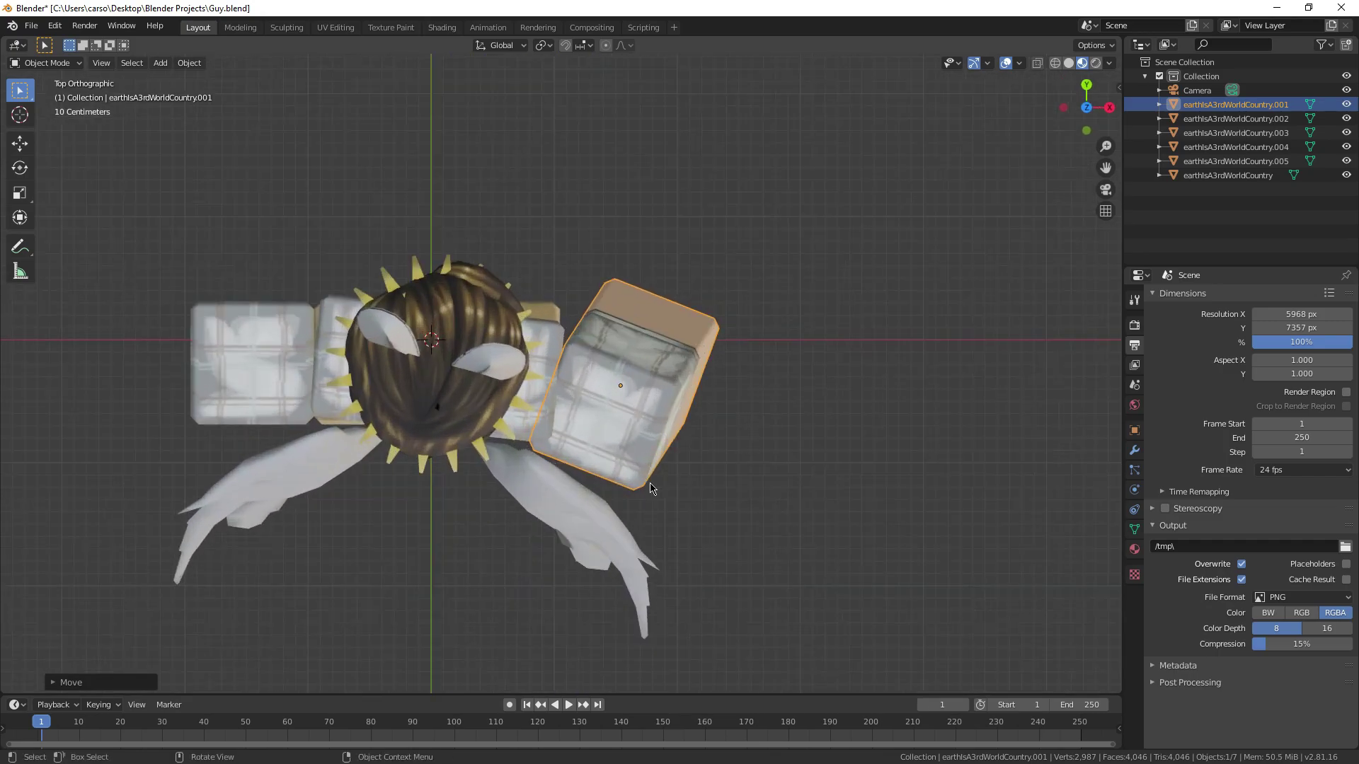
{"action": "key", "text": "g"}
{"action": "left_click", "coordinate": [646, 467]}
{"action": "key", "text": "r"}
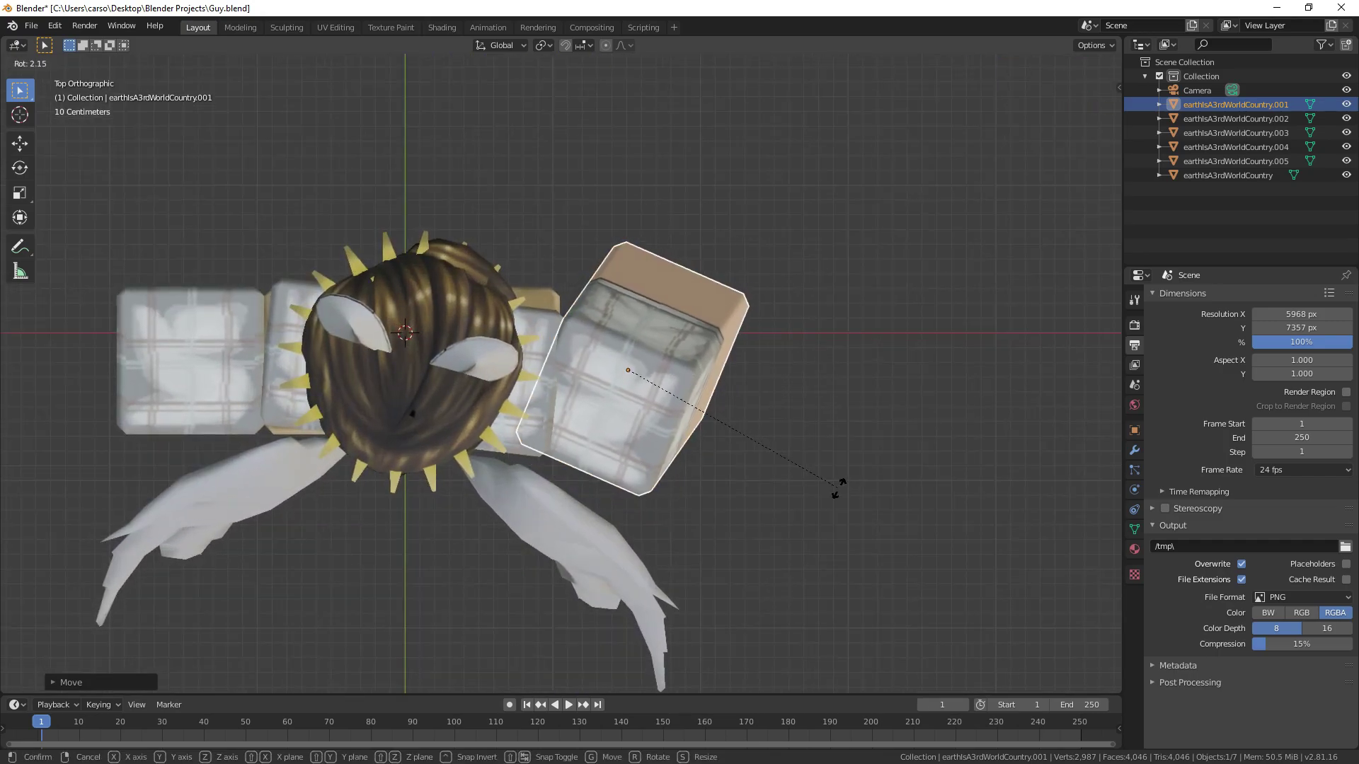
{"action": "left_click", "coordinate": [840, 495]}
{"action": "key", "text": "g"}
{"action": "left_click", "coordinate": [838, 502]}
{"action": "key", "text": "g"}
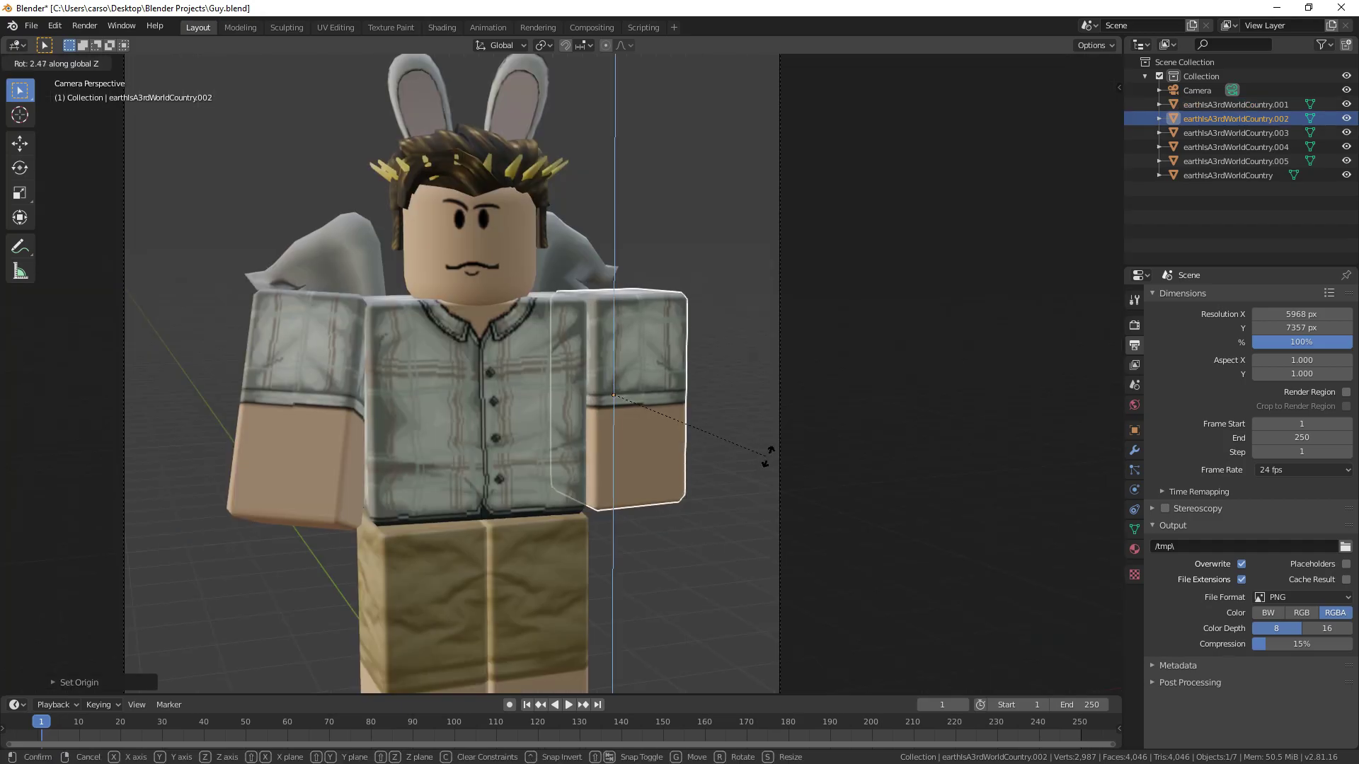
- Rotate the character's left arm about the Z and Y axes so it swings outward from the body
{"action": "left_click", "coordinate": [777, 449]}
{"action": "key", "text": "r"}
{"action": "key", "text": "y"}
{"action": "left_click", "coordinate": [786, 401]}
{"action": "key", "text": "r"}
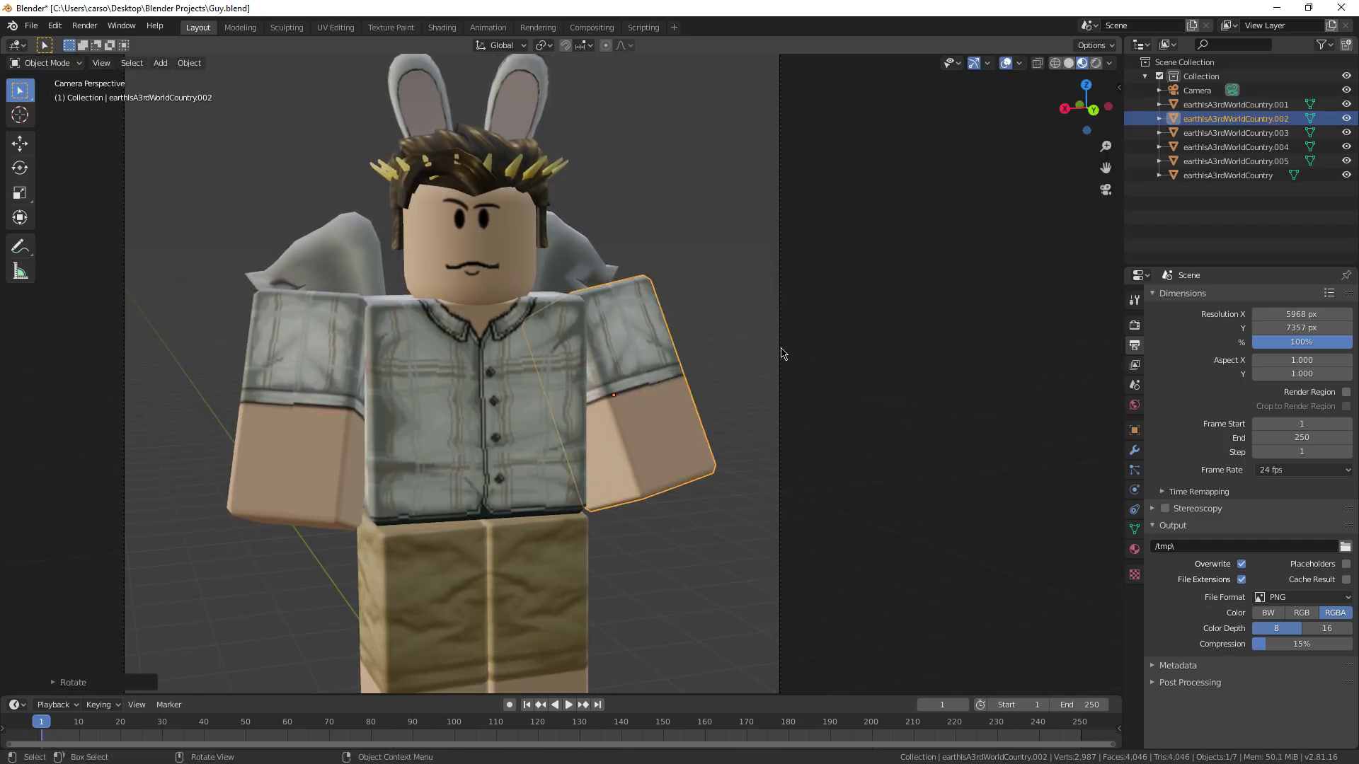
- Using the top view, move the left arm against the torso's shoulder and return to the camera view
{"action": "key", "text": "KP_7"}
{"action": "left_click", "coordinate": [559, 386]}
{"action": "key", "text": "g"}
{"action": "left_click", "coordinate": [569, 349]}
{"action": "left_click", "coordinate": [783, 329]}
{"action": "key", "text": "KP_0"}
- Pose the legs by rotating the right leg about Z, shifting it along Y, and rotating the left leg
{"action": "middle_click_drag", "start_coordinate": [670, 446], "coordinate": [727, 325], "text": "shift"}
{"action": "left_click", "coordinate": [506, 461]}
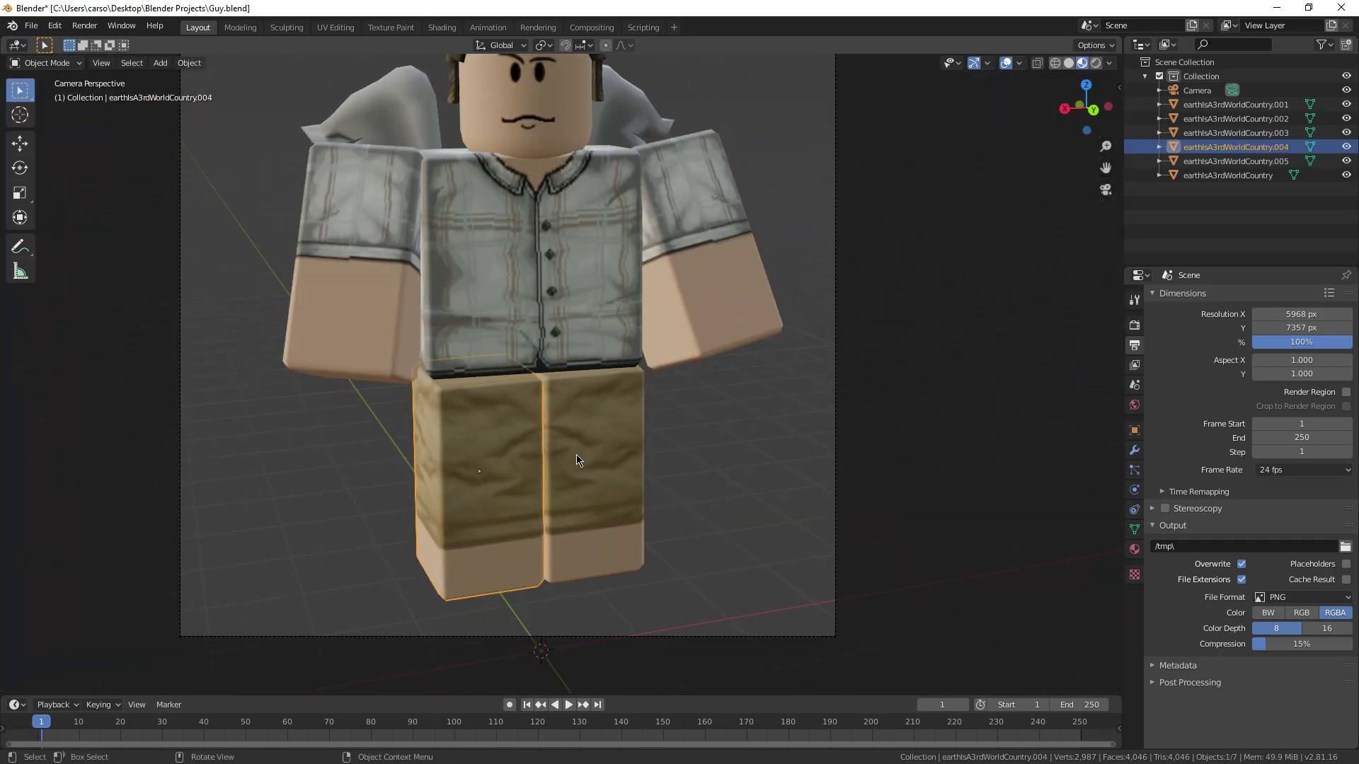
{"action": "key", "text": "r"}
{"action": "key", "text": "z"}
{"action": "left_click", "coordinate": [582, 521]}
{"action": "key", "text": "g"}
{"action": "key", "text": "y"}
{"action": "left_click", "coordinate": [577, 520]}
{"action": "left_click", "coordinate": [594, 496]}
{"action": "key", "text": "r"}
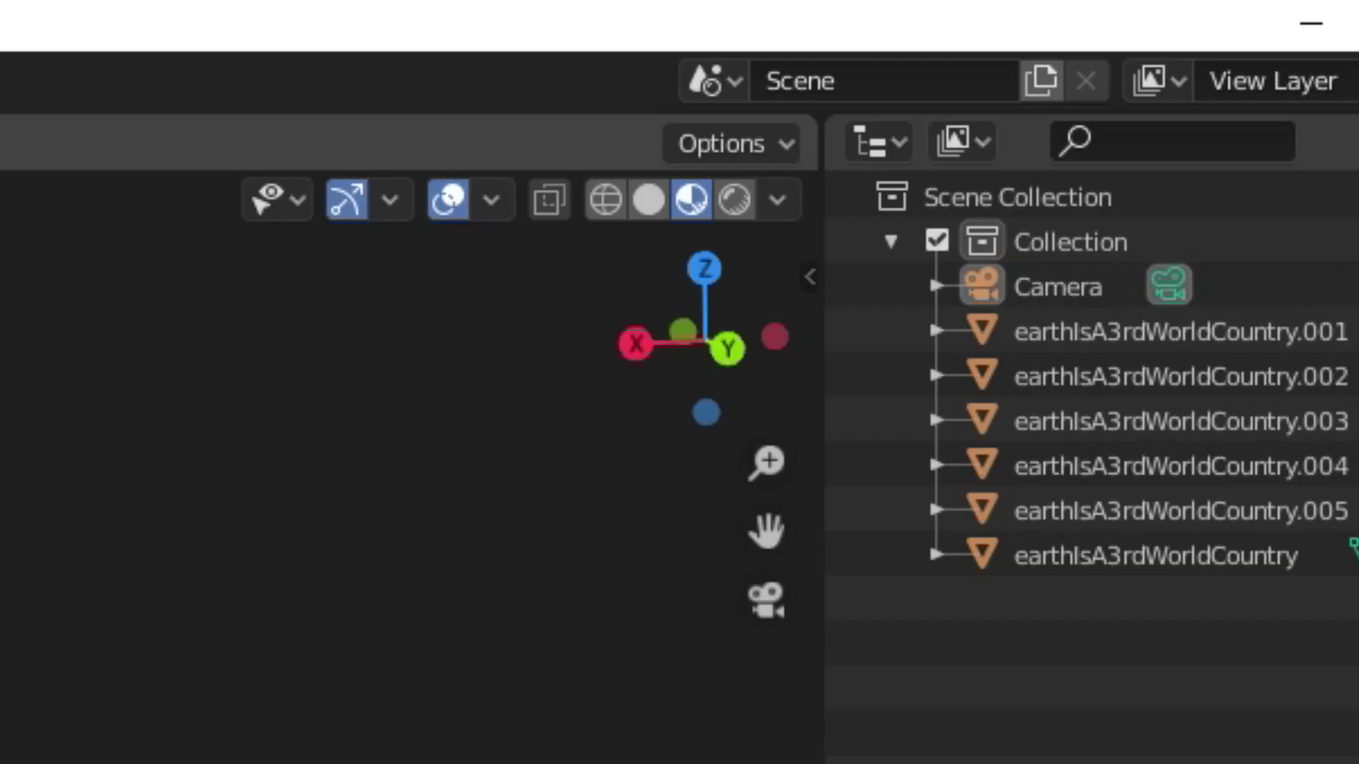
- In rendered viewport shading, add a sun light and set its angle to 172°
{"action": "left_click", "coordinate": [730, 207]}
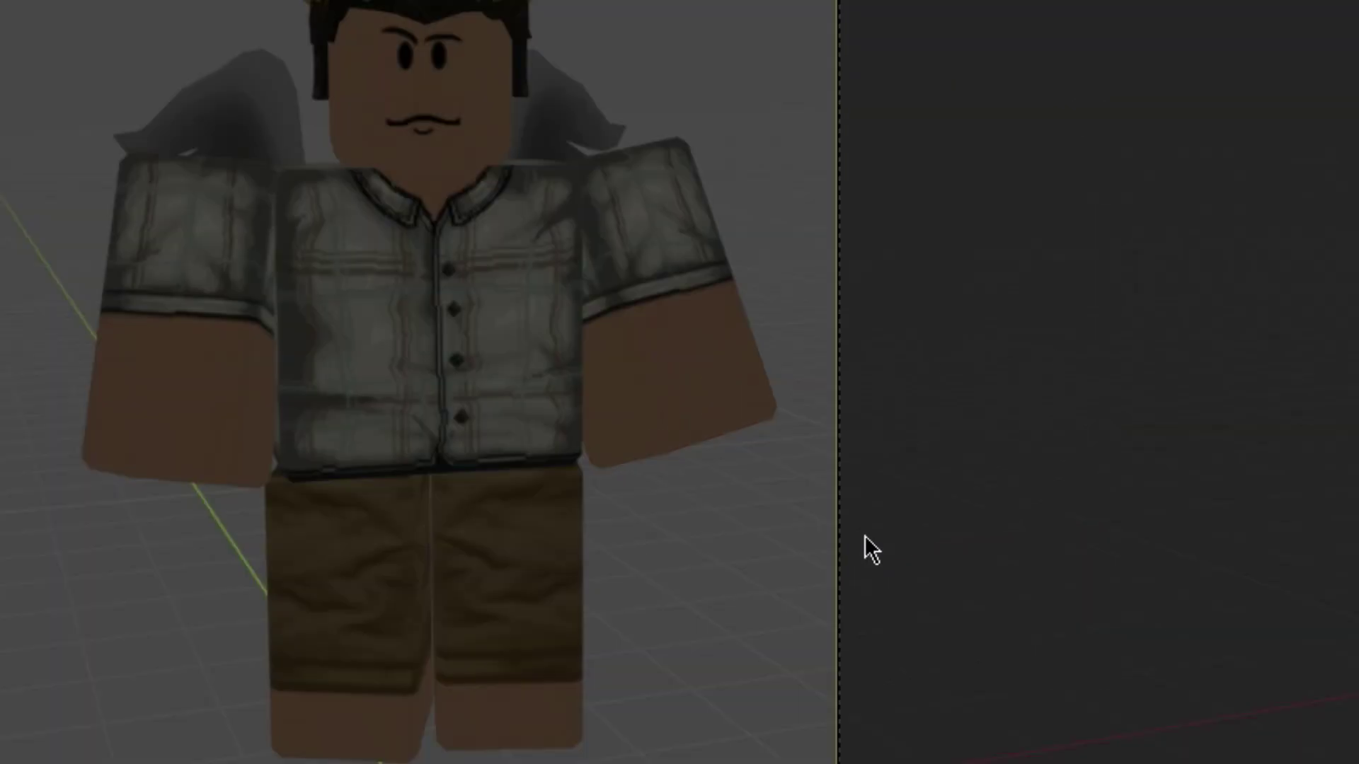
{"action": "key", "text": "shift+a"}
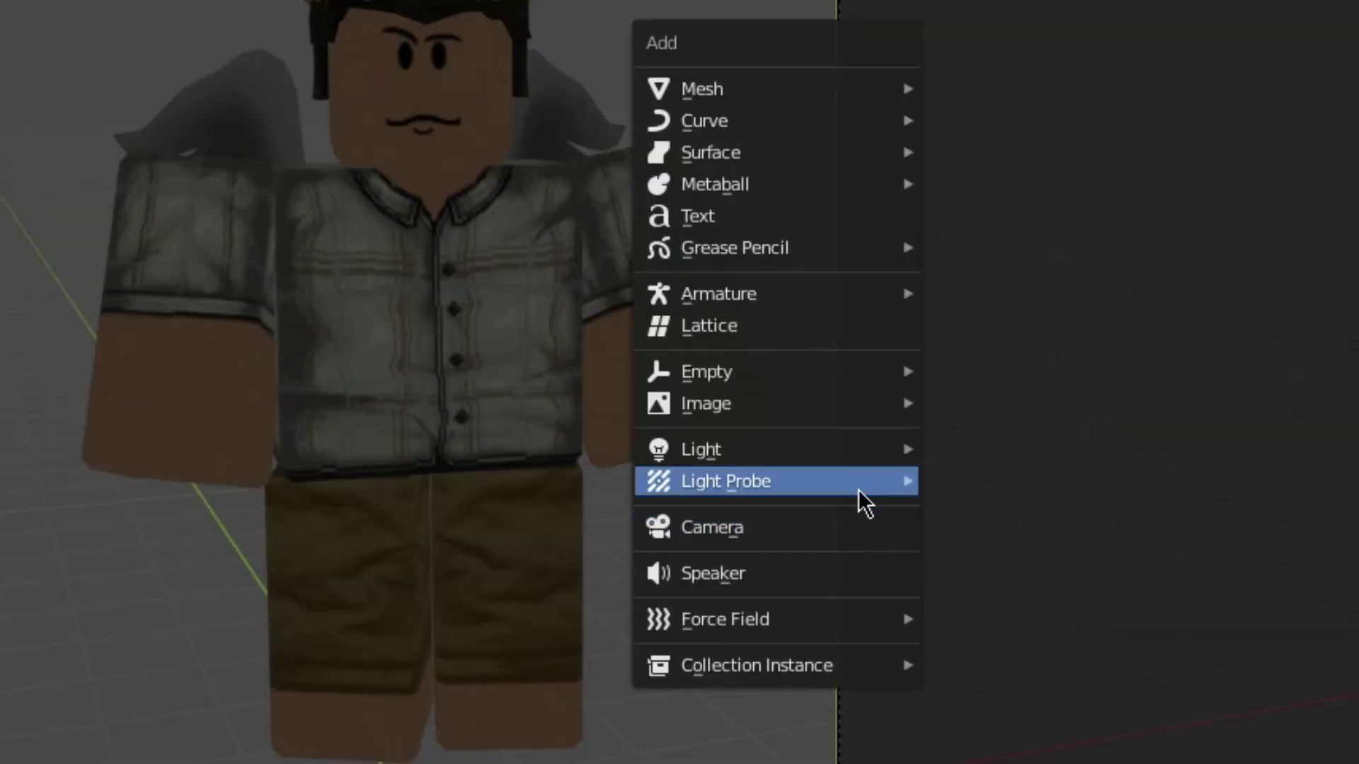
{"action": "mouse_move", "coordinate": [774, 431]}
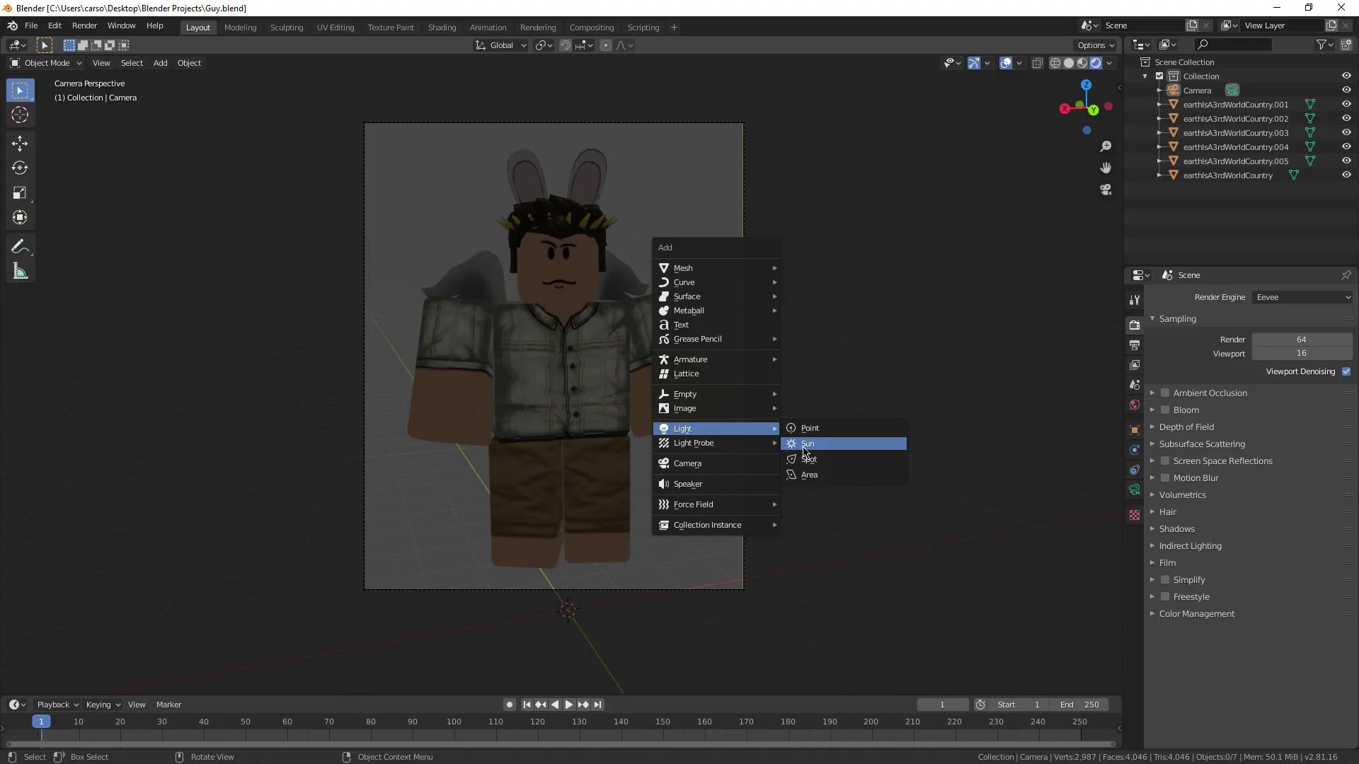
{"action": "left_click", "coordinate": [977, 489]}
{"action": "left_click", "coordinate": [1134, 490]}
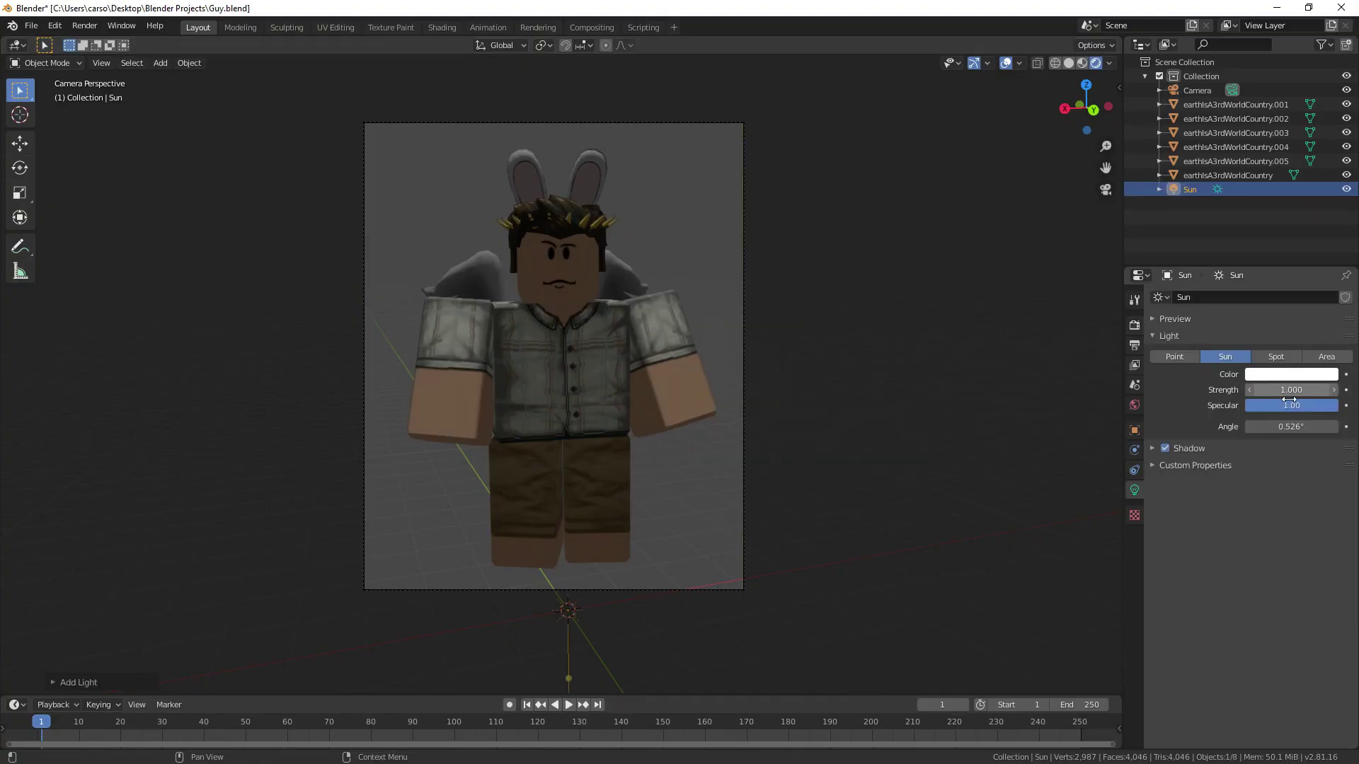
{"action": "left_click_drag", "start_coordinate": [1293, 427], "coordinate": [1337, 427]}
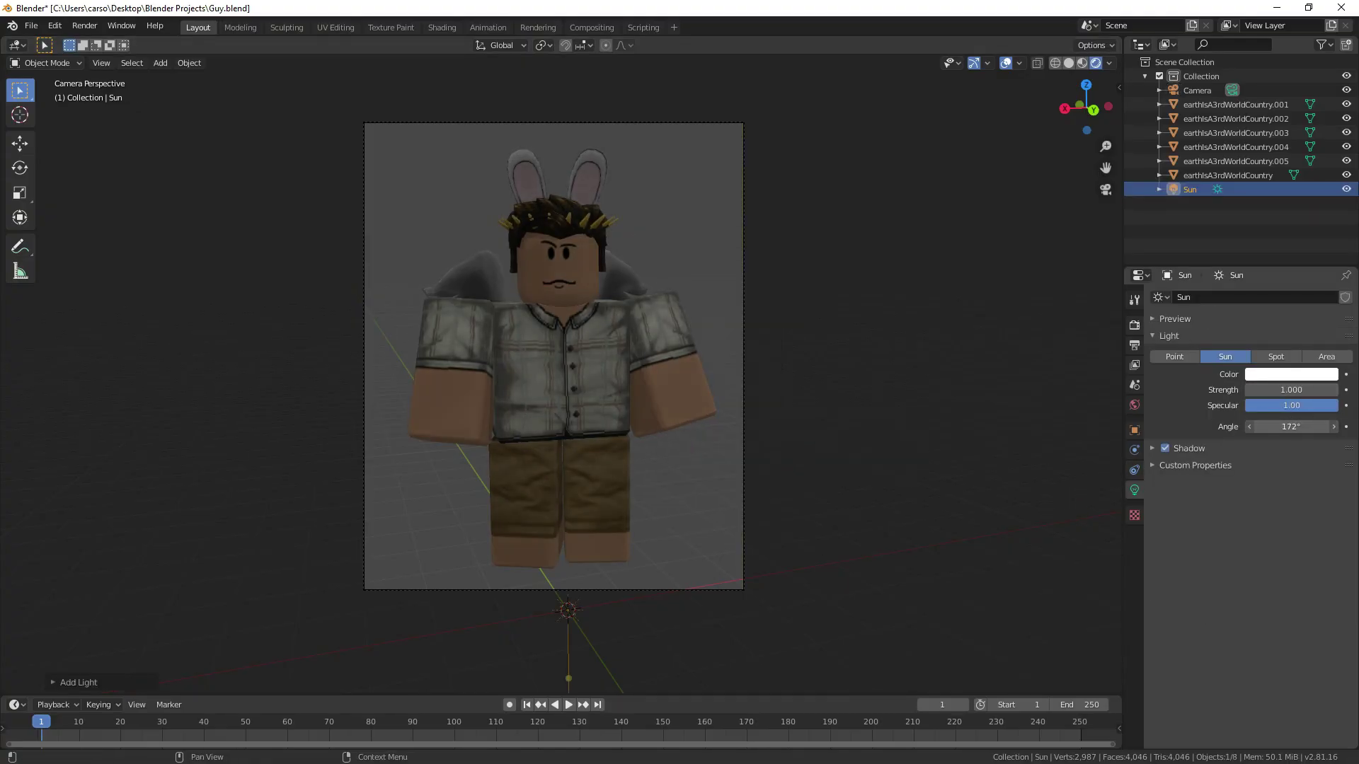
- Set the sun light's strength to 10 and angle to 177°, and make the render film transparent
{"action": "mouse_move", "coordinate": [1287, 389]}
{"action": "left_mouse_down"}
{"action": "mouse_move", "coordinate": [1330, 389]}
{"action": "mouse_move", "coordinate": [1245, 426]}
{"action": "mouse_move", "coordinate": [1160, 428]}
{"action": "left_mouse_up"}
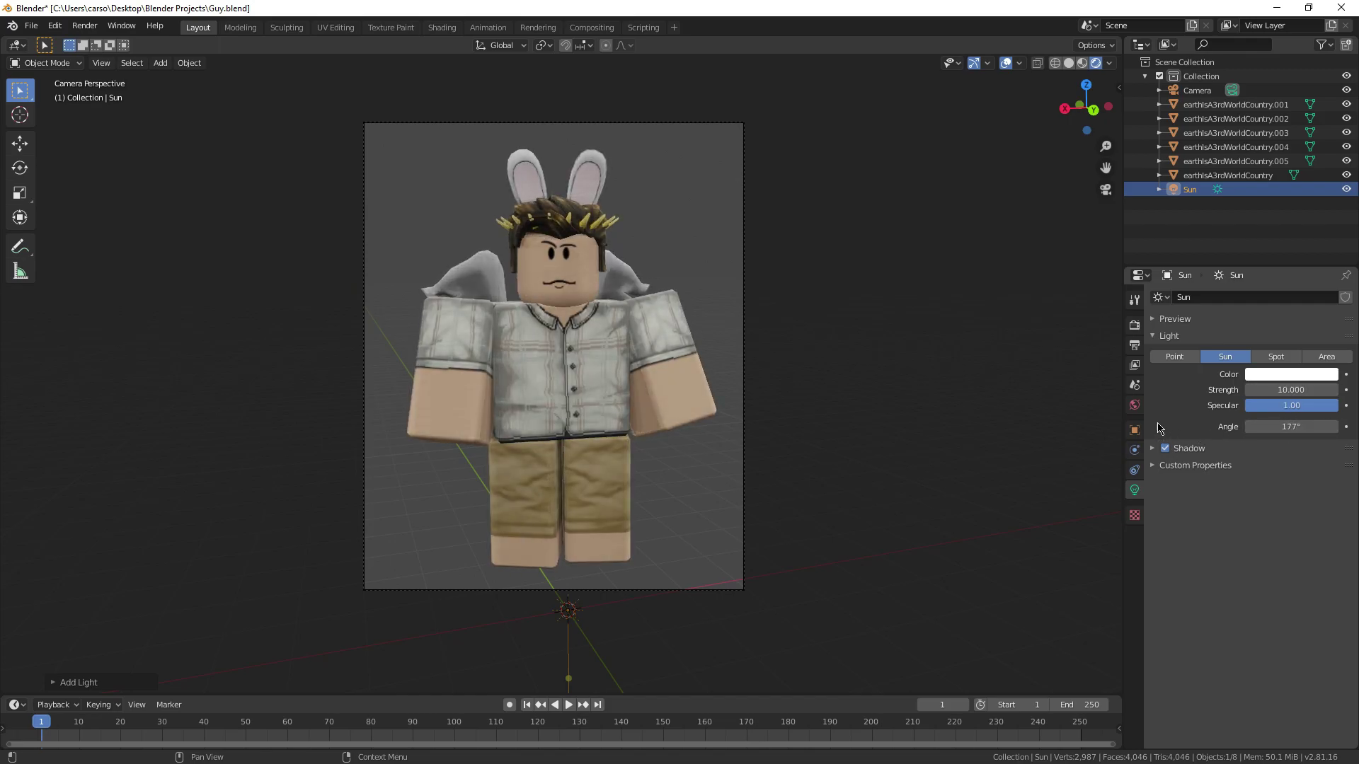
{"action": "left_click", "coordinate": [1134, 327]}
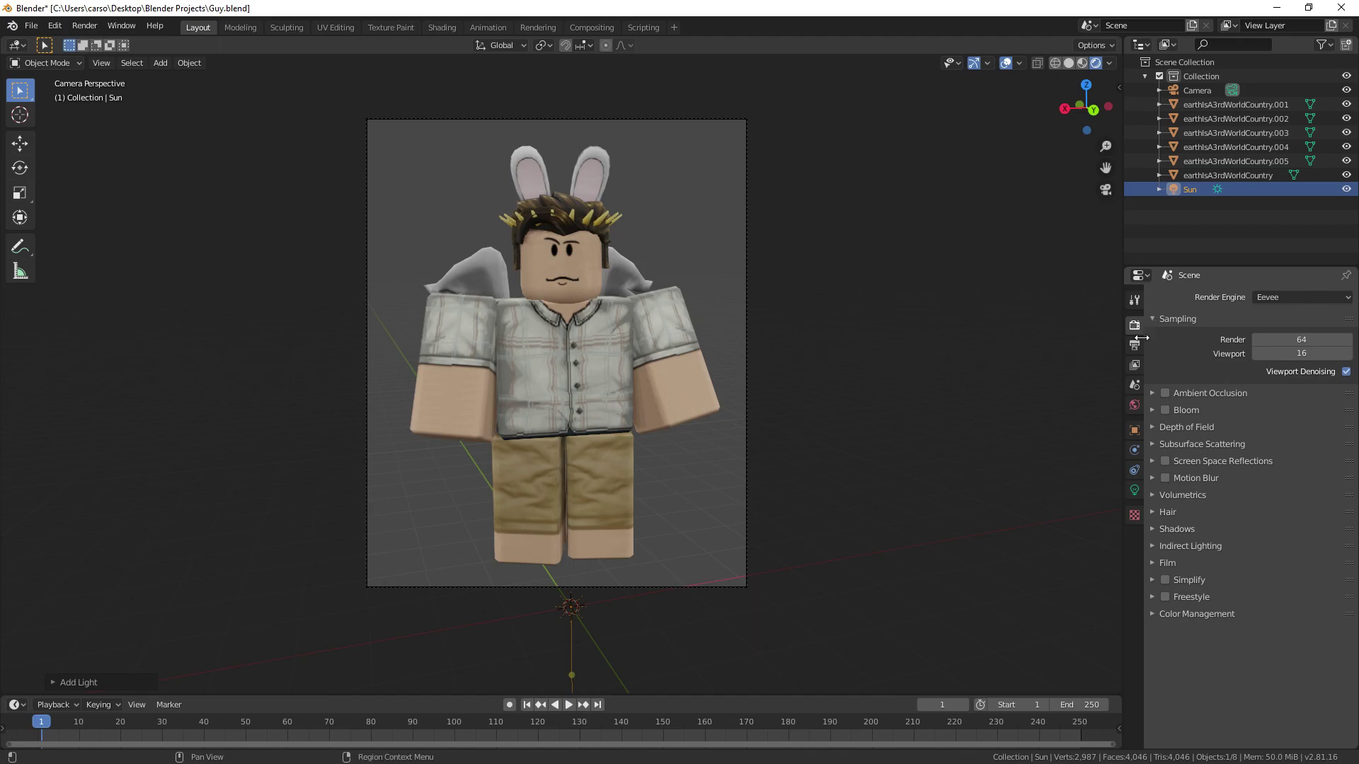
{"action": "left_click", "coordinate": [1154, 564]}
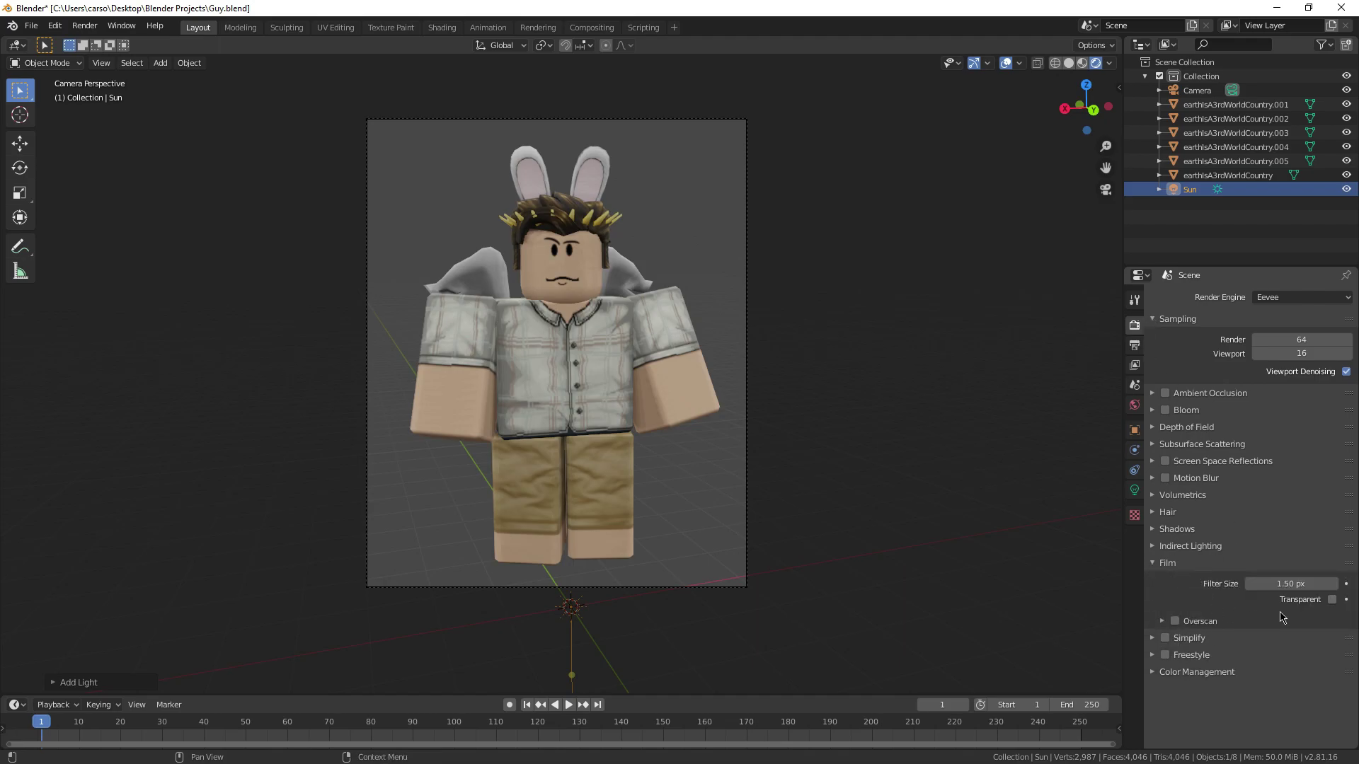
{"action": "left_click", "coordinate": [1332, 600]}
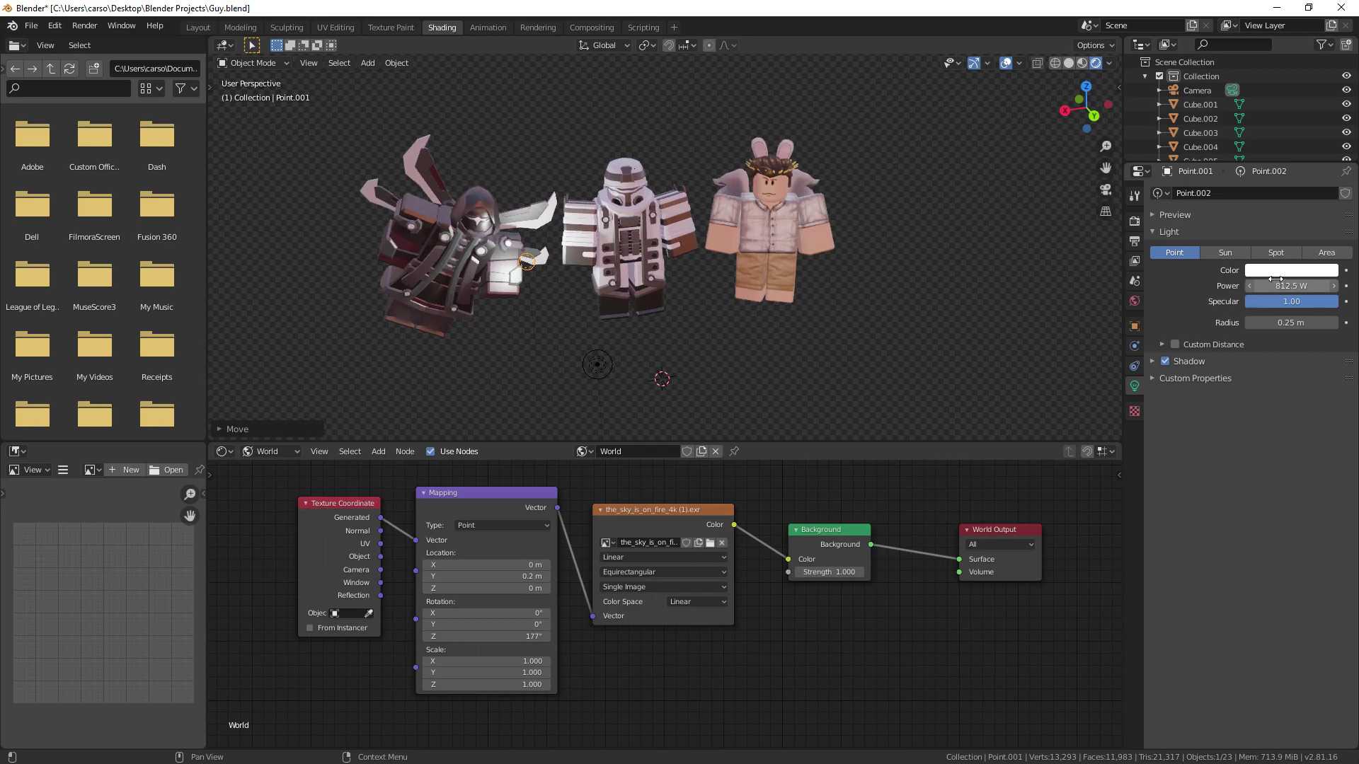
- In the three-character scene, colour the point light magenta and move it horizontally between the winged and middle characters
{"action": "left_click", "coordinate": [1284, 271]}
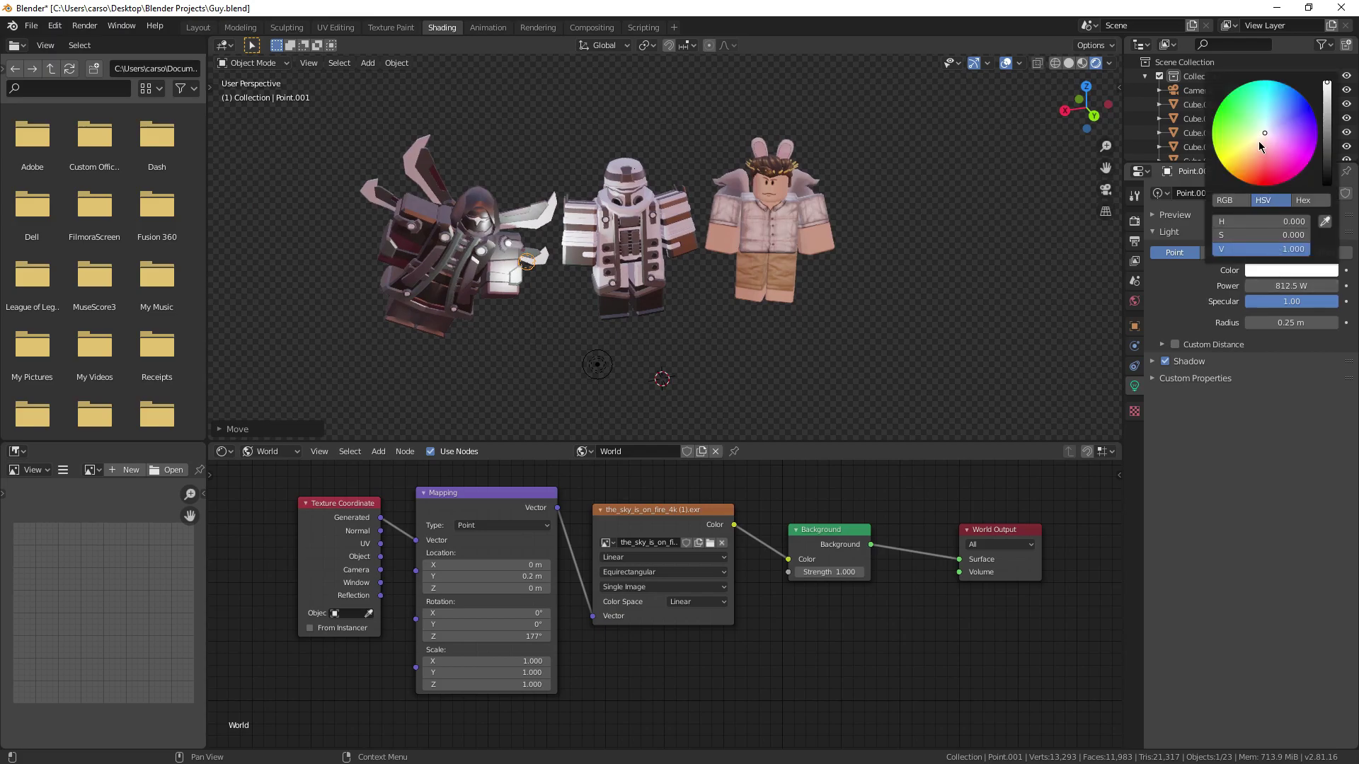
{"action": "left_click_drag", "start_coordinate": [1259, 142], "coordinate": [1302, 170]}
{"action": "key", "text": "g"}
{"action": "key", "text": "shift+z"}
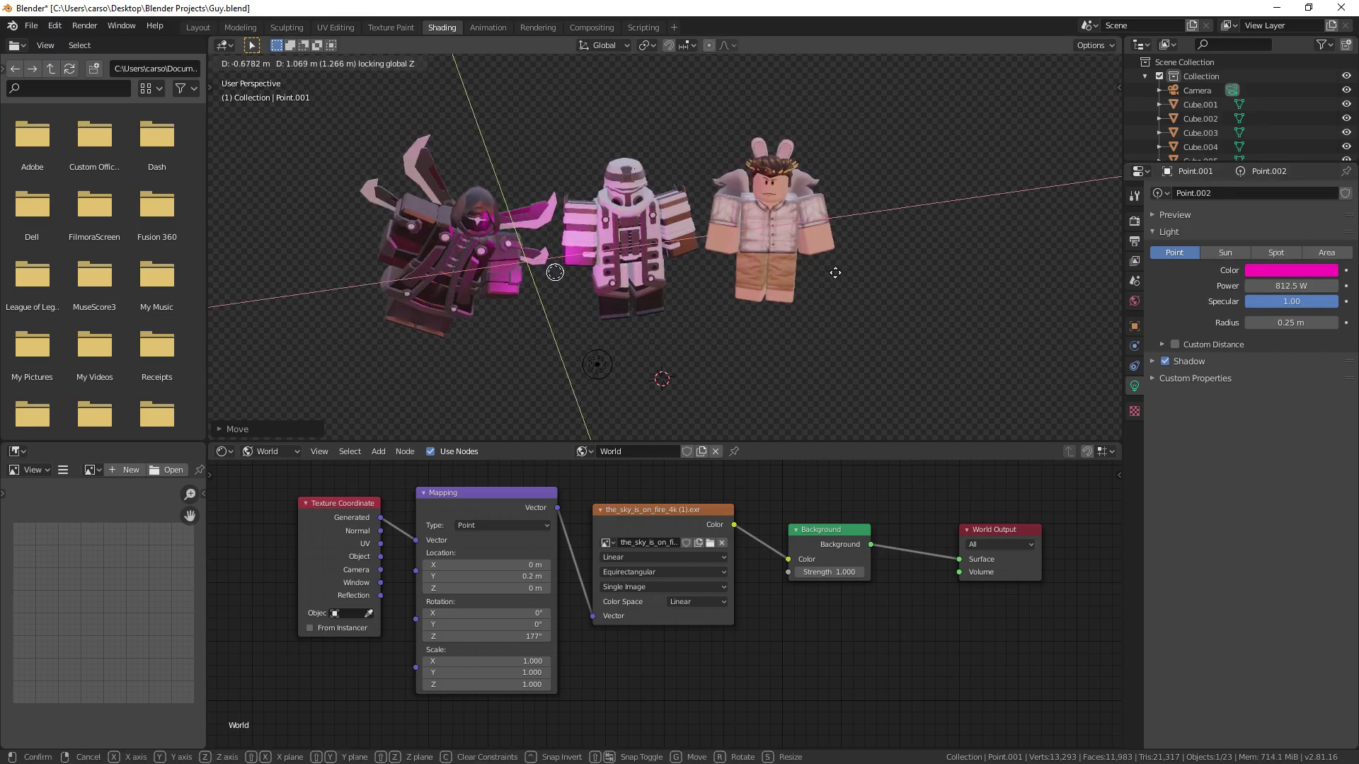
{"action": "left_click", "coordinate": [835, 273]}
{"action": "key", "text": "KP_0"}
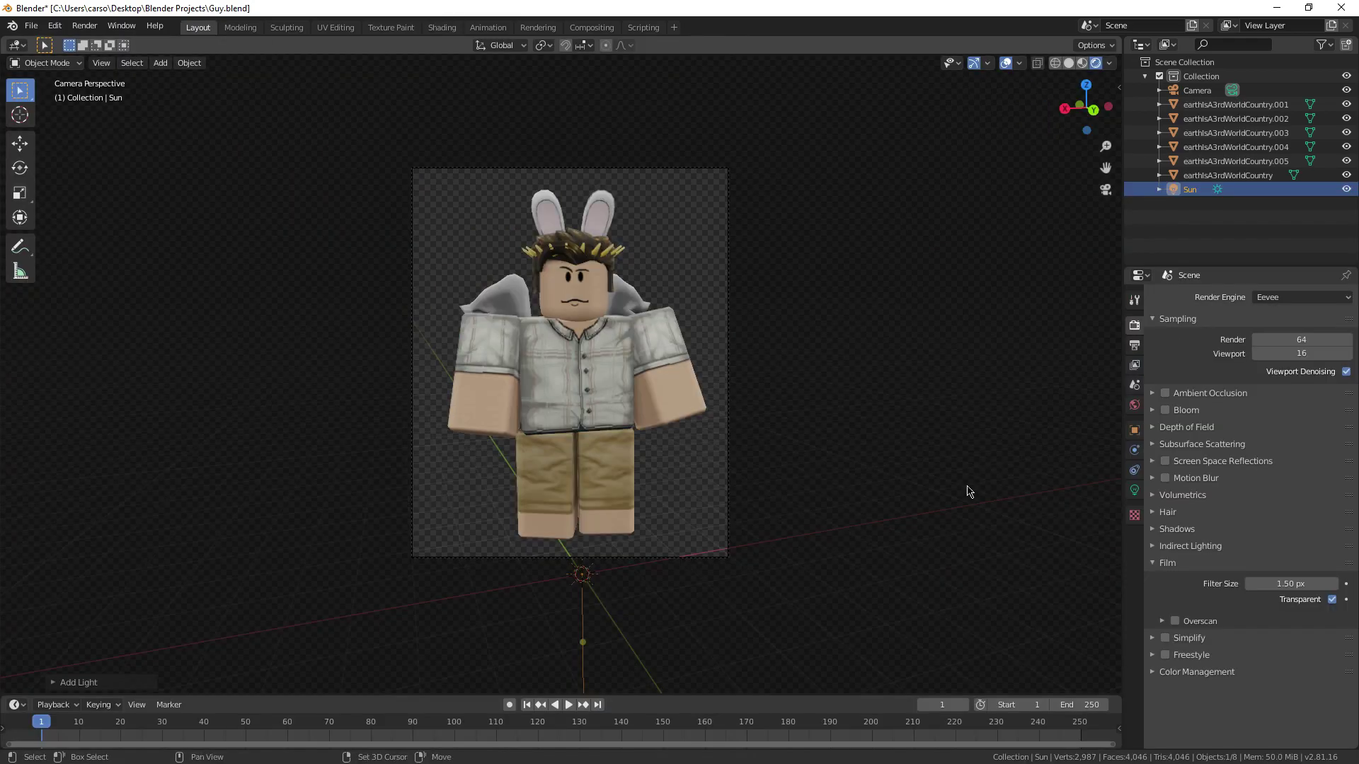
- Add a point light to the single-character scene and move it along Y and Z to the front of the torso
{"action": "key", "text": "shift+a"}
{"action": "mouse_move", "coordinate": [773, 429]}
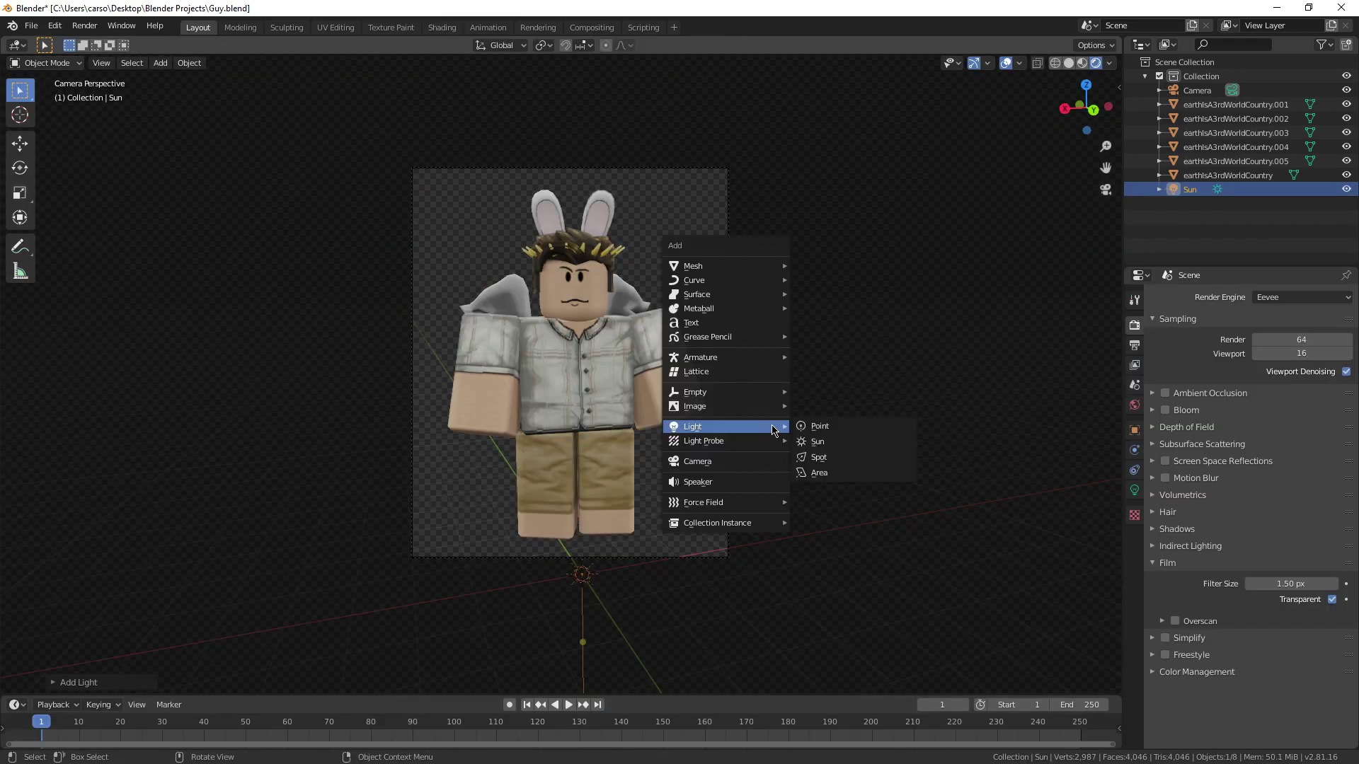
{"action": "left_click", "coordinate": [834, 428]}
{"action": "key", "text": "g"}
{"action": "key", "text": "y"}
{"action": "left_click", "coordinate": [716, 555]}
{"action": "key", "text": "g"}
{"action": "key", "text": "z"}
{"action": "left_click", "coordinate": [775, 350]}
{"action": "scroll", "coordinate": [829, 469], "scroll_direction": "up", "scroll_amount": 3}
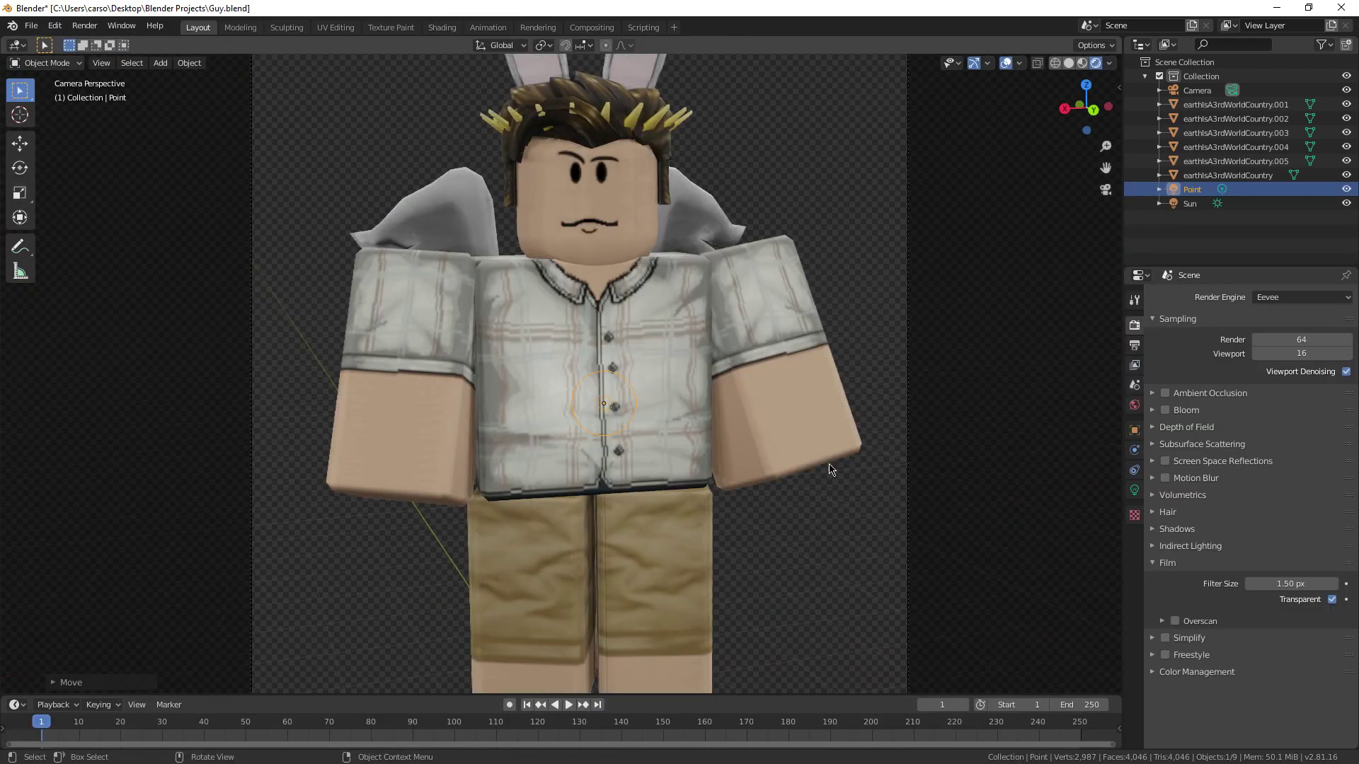
- Give the point light a yellow colour and a power of 14.3 W
{"action": "left_click", "coordinate": [1134, 490]}
{"action": "left_click", "coordinate": [580, 598]}
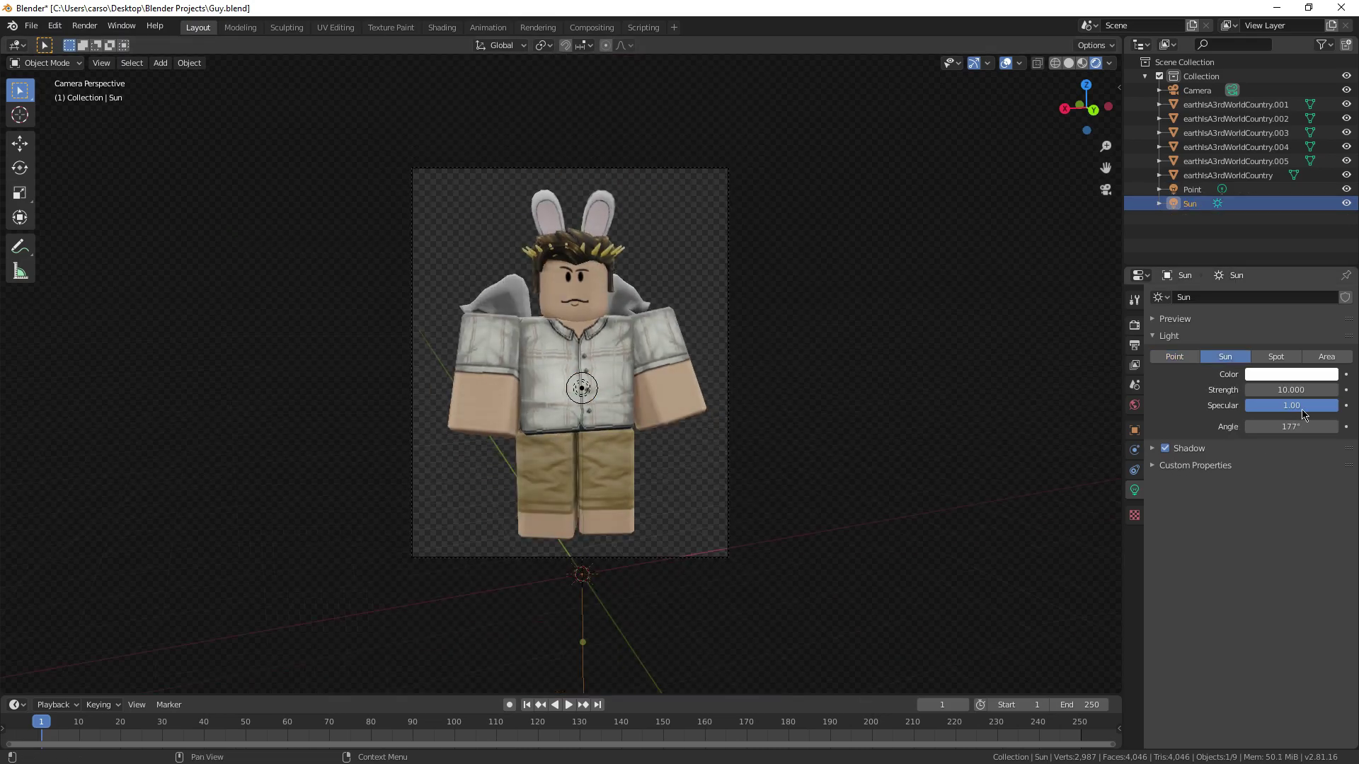
{"action": "key", "text": "shift+a"}
{"action": "mouse_move", "coordinate": [354, 258]}
{"action": "left_click", "coordinate": [485, 281]}
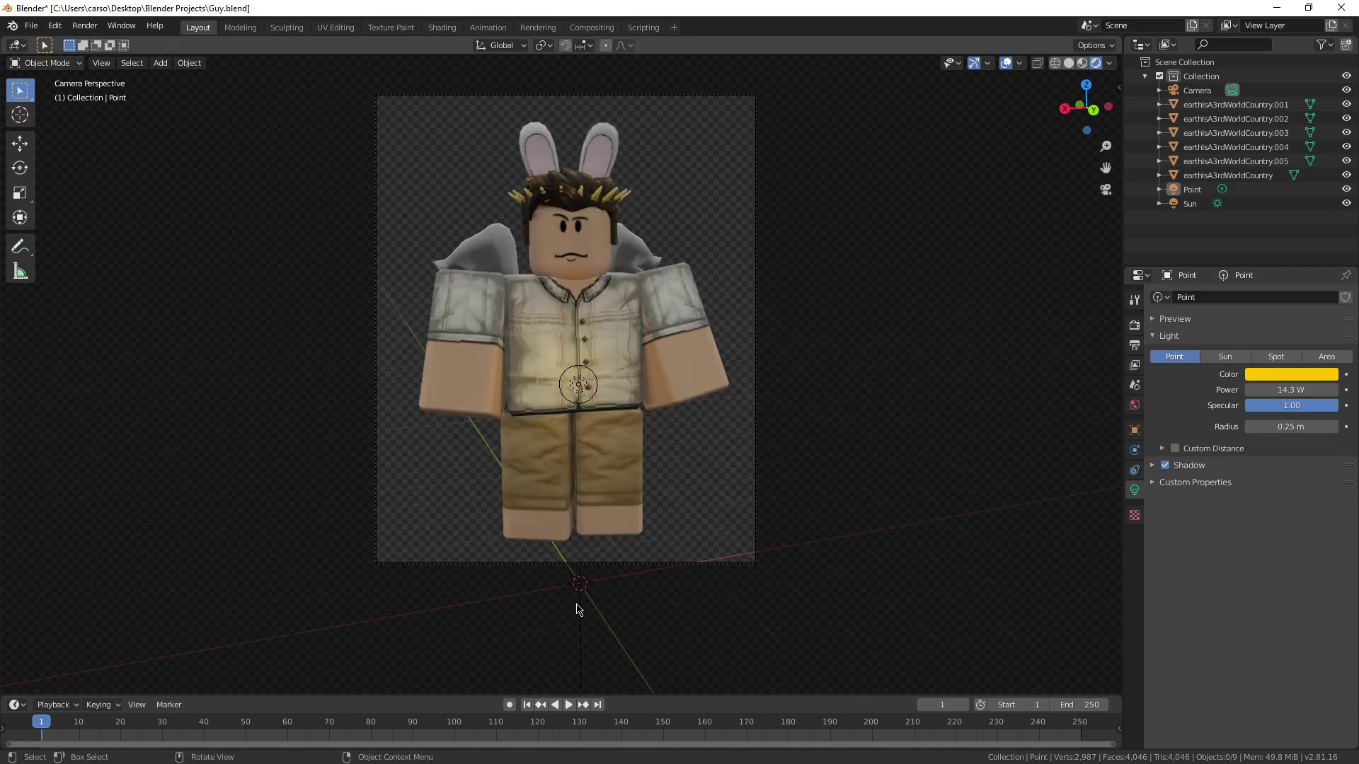
- Add a spot light and raise it about 19.25 m along Z above the character
{"action": "key", "text": "shift+a"}
{"action": "left_click", "coordinate": [662, 401]}
{"action": "scroll", "coordinate": [656, 481], "scroll_direction": "down", "scroll_amount": 3}
{"action": "key", "text": "g"}
{"action": "key", "text": "z"}
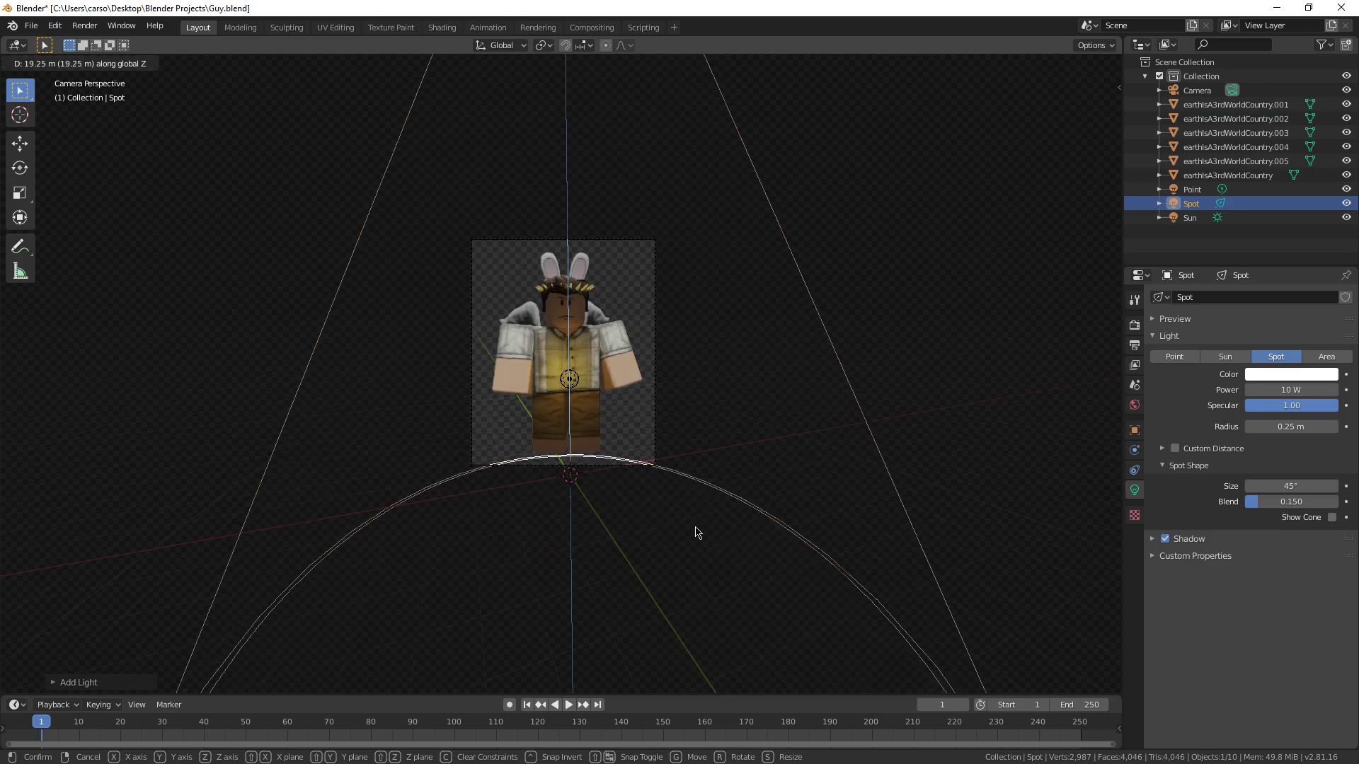
{"action": "left_click", "coordinate": [698, 531]}
- Tilt the spot light and position it high in front of the character using the side view, then restore the camera view
{"action": "middle_click_drag", "start_coordinate": [687, 538], "coordinate": [755, 588]}
{"action": "scroll", "coordinate": [807, 553], "scroll_direction": "down", "scroll_amount": 8}
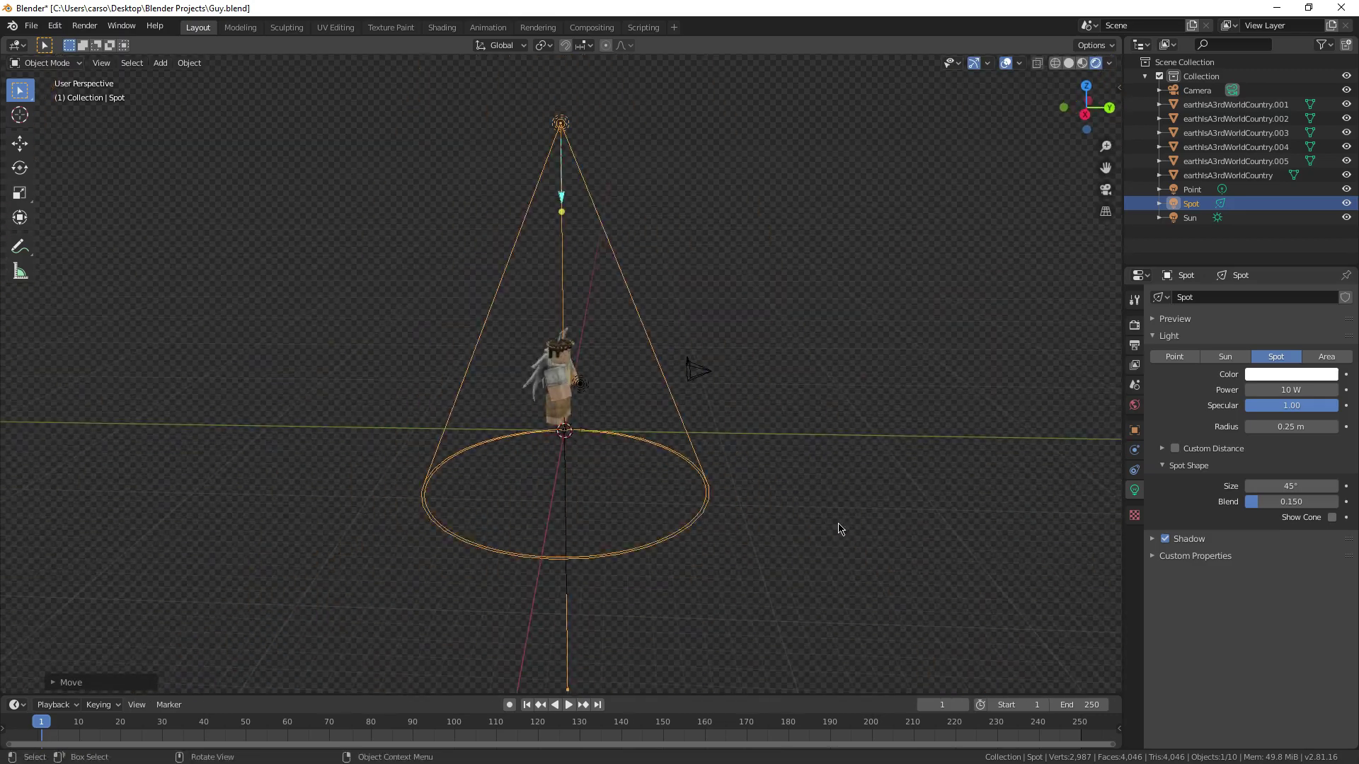
{"action": "key", "text": "r"}
{"action": "left_click", "coordinate": [709, 559]}
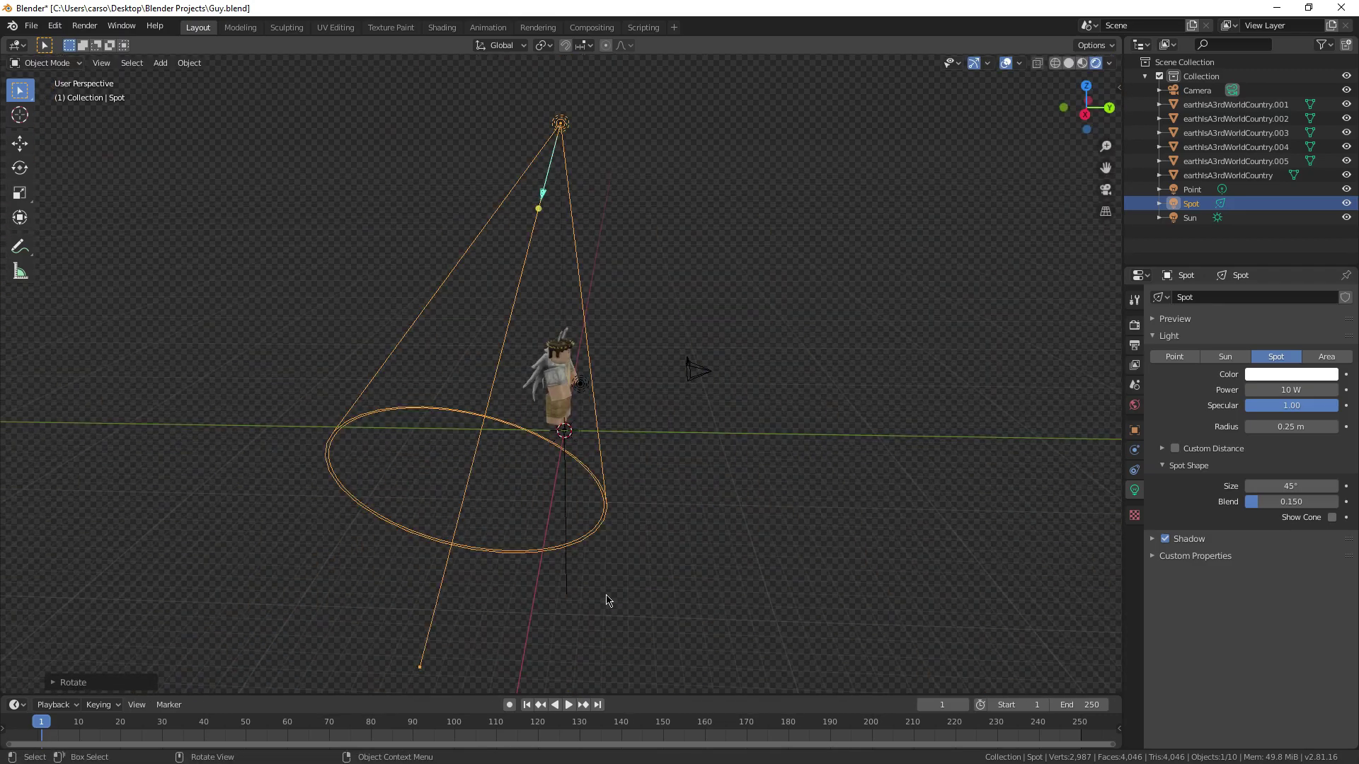
{"action": "key", "text": "KP_1"}
{"action": "key", "text": "g"}
{"action": "key", "text": "z"}
{"action": "left_click", "coordinate": [621, 519]}
{"action": "key", "text": "KP_3"}
{"action": "key", "text": "g"}
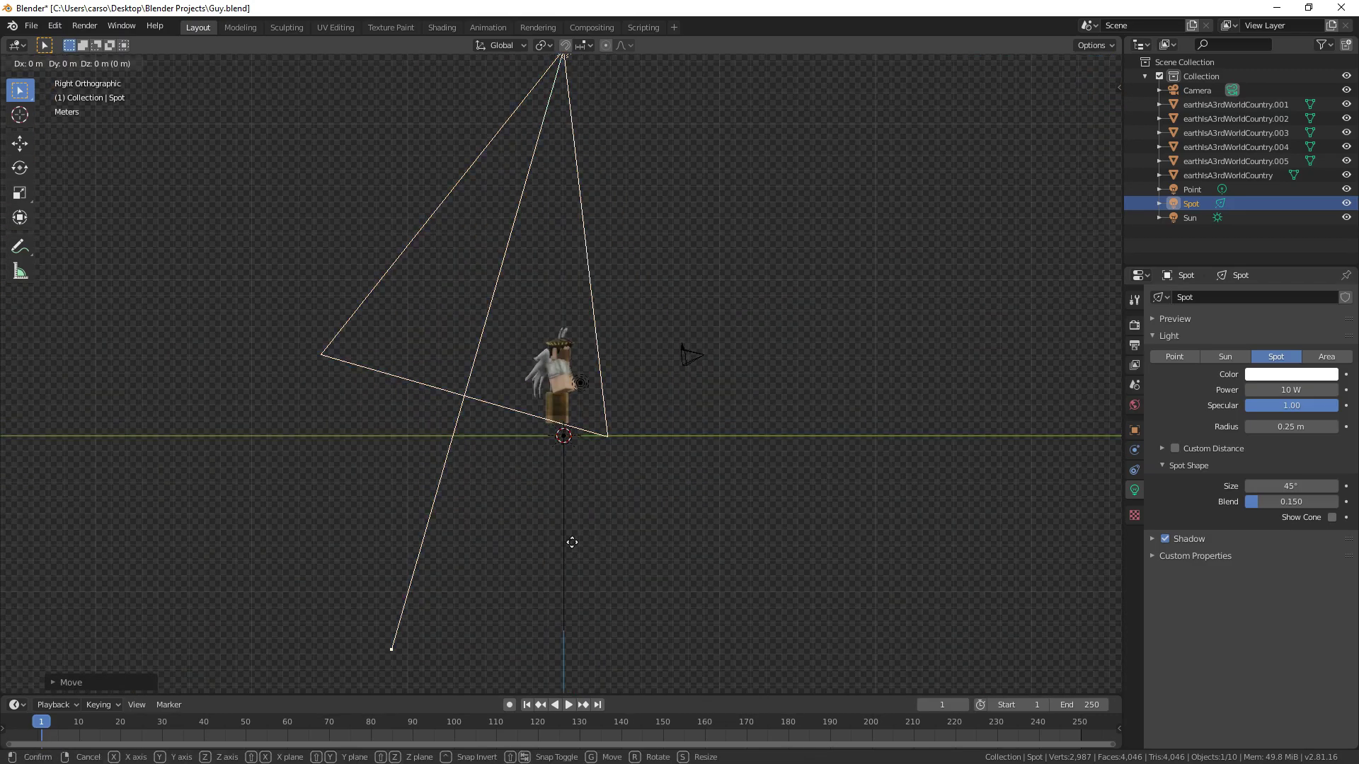
{"action": "left_click", "coordinate": [669, 551]}
{"action": "key", "text": "KP_0"}
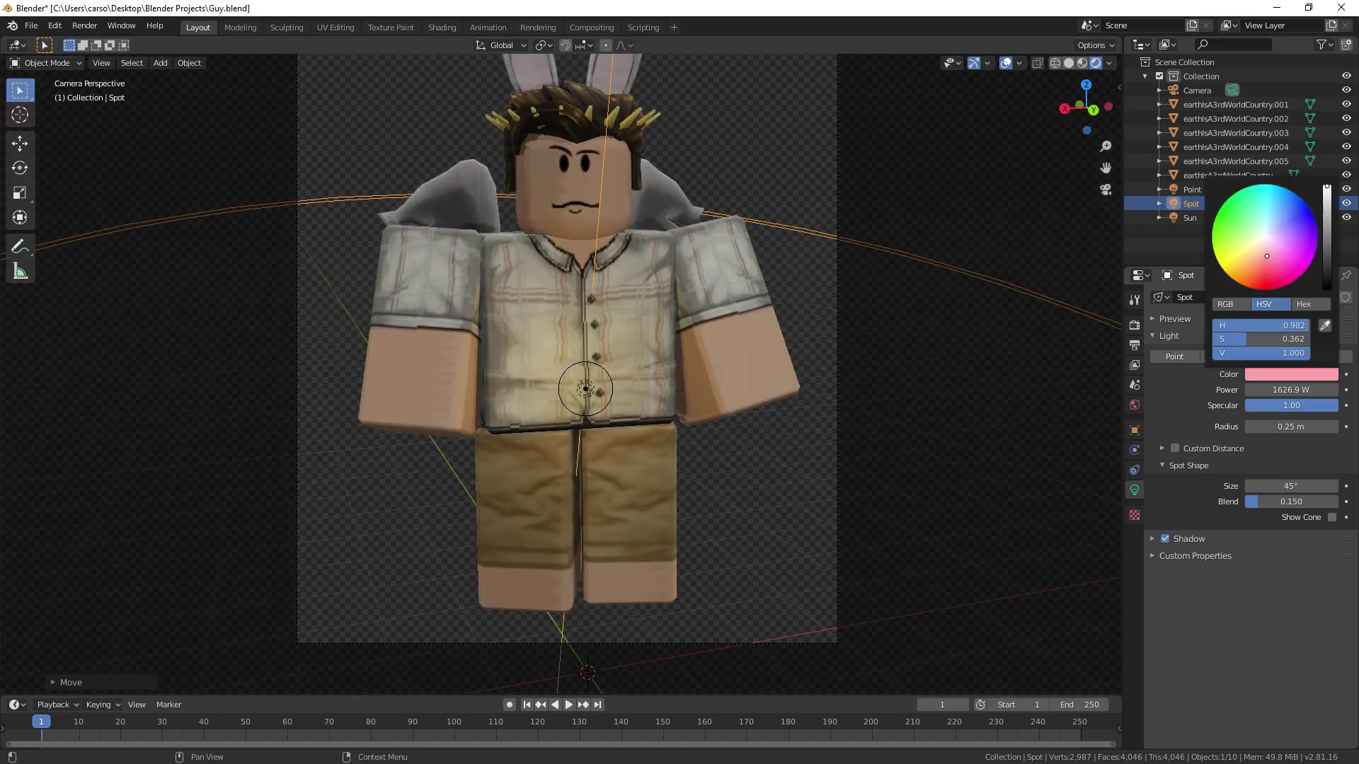
- Set the spot light's colour to pinkish red (hue 0.979, saturation 0.726) and its power to 50000 W
{"action": "left_click_drag", "start_coordinate": [1265, 237], "coordinate": [1269, 275]}
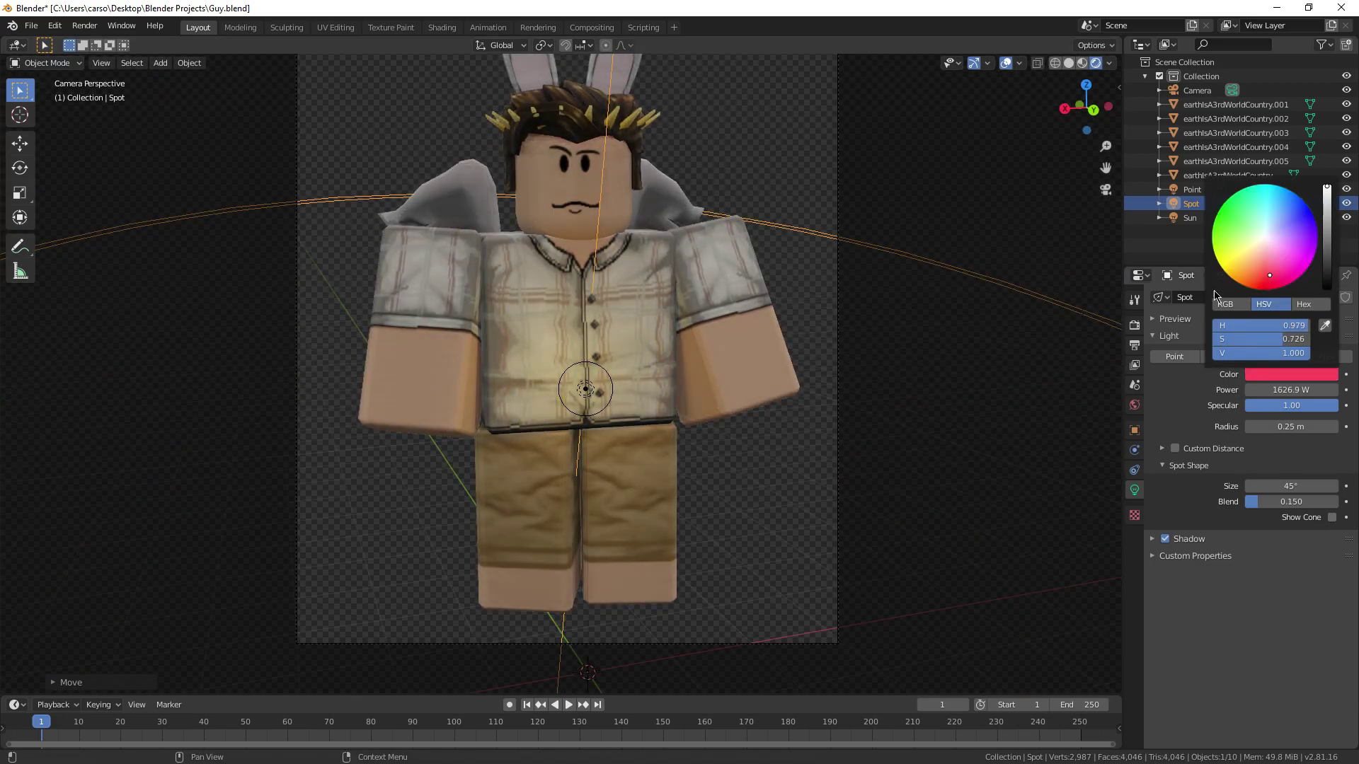
{"action": "left_click", "coordinate": [1293, 390]}
{"action": "type", "text": "20000"}
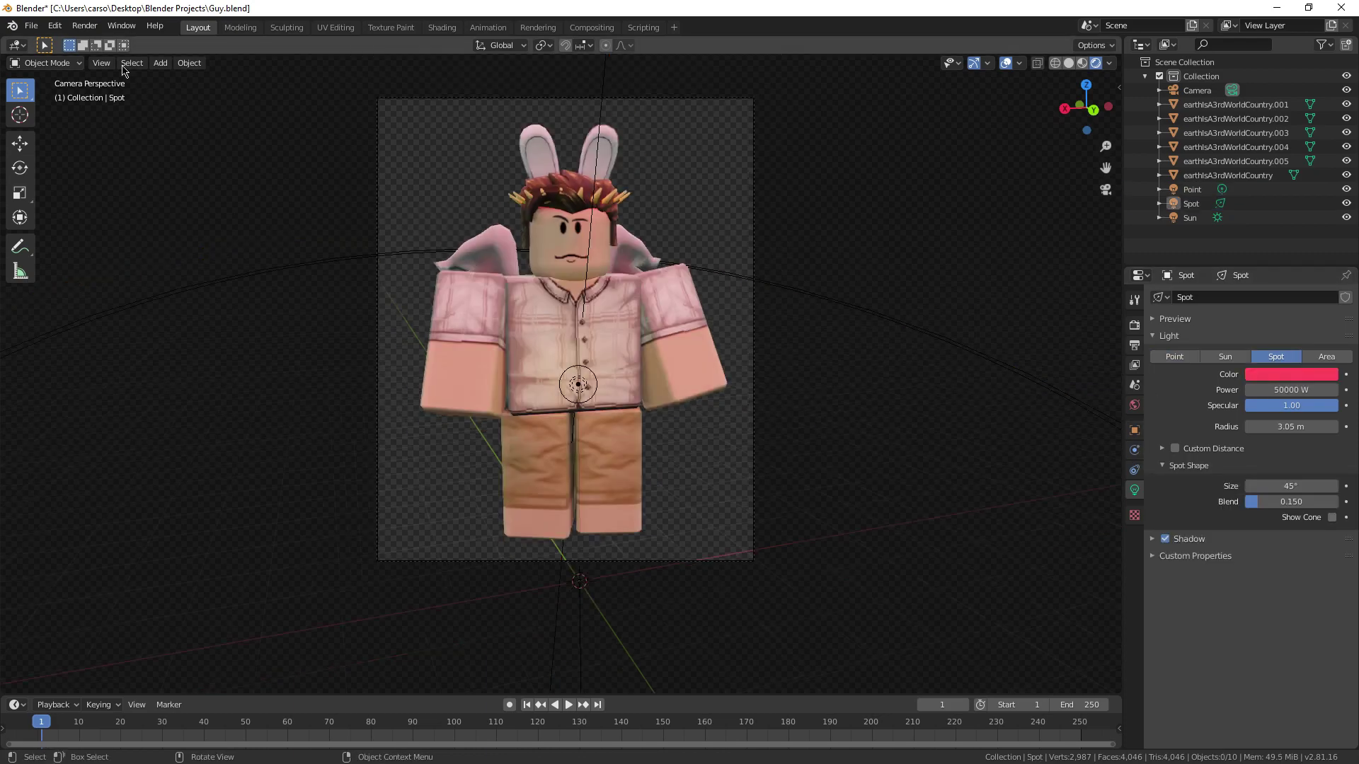
- Render the image of the lit character and view the result
{"action": "left_click", "coordinate": [84, 26]}
{"action": "left_click", "coordinate": [99, 42]}
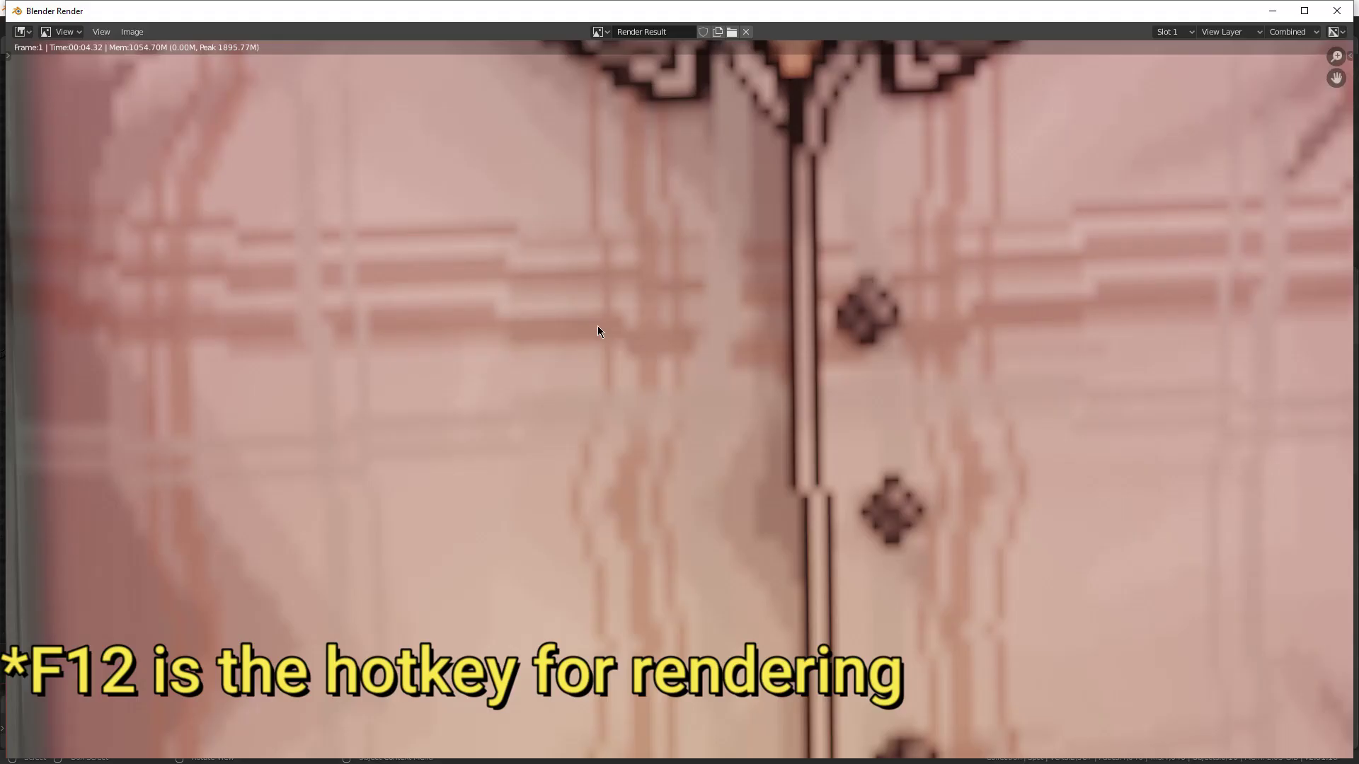
{"action": "scroll", "coordinate": [598, 326], "scroll_direction": "down", "scroll_amount": 5}
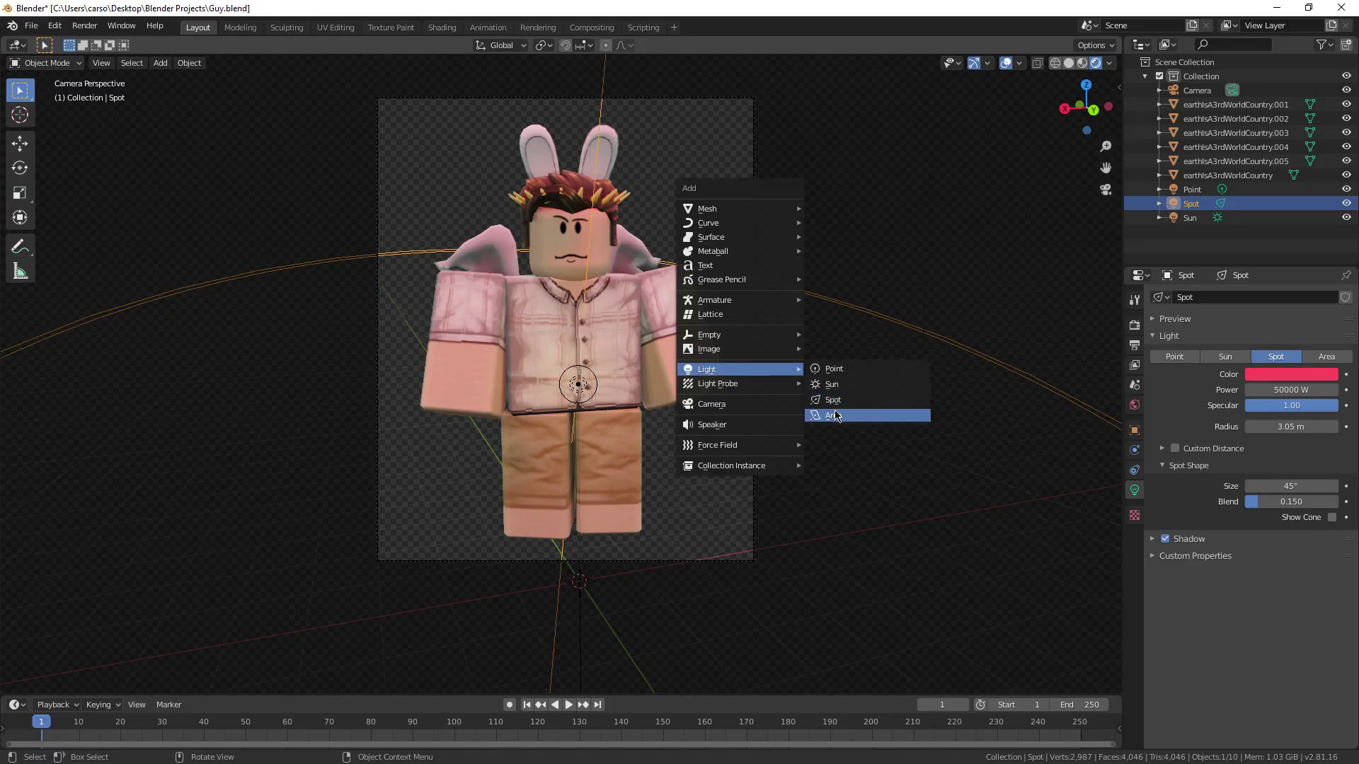
- Add an area light, raise it above the character, and give it a purple colour and 2859.6 W power
{"action": "left_click", "coordinate": [835, 415]}
{"action": "scroll", "coordinate": [694, 585], "scroll_direction": "down", "scroll_amount": 4}
{"action": "key", "text": "g"}
{"action": "key", "text": "z"}
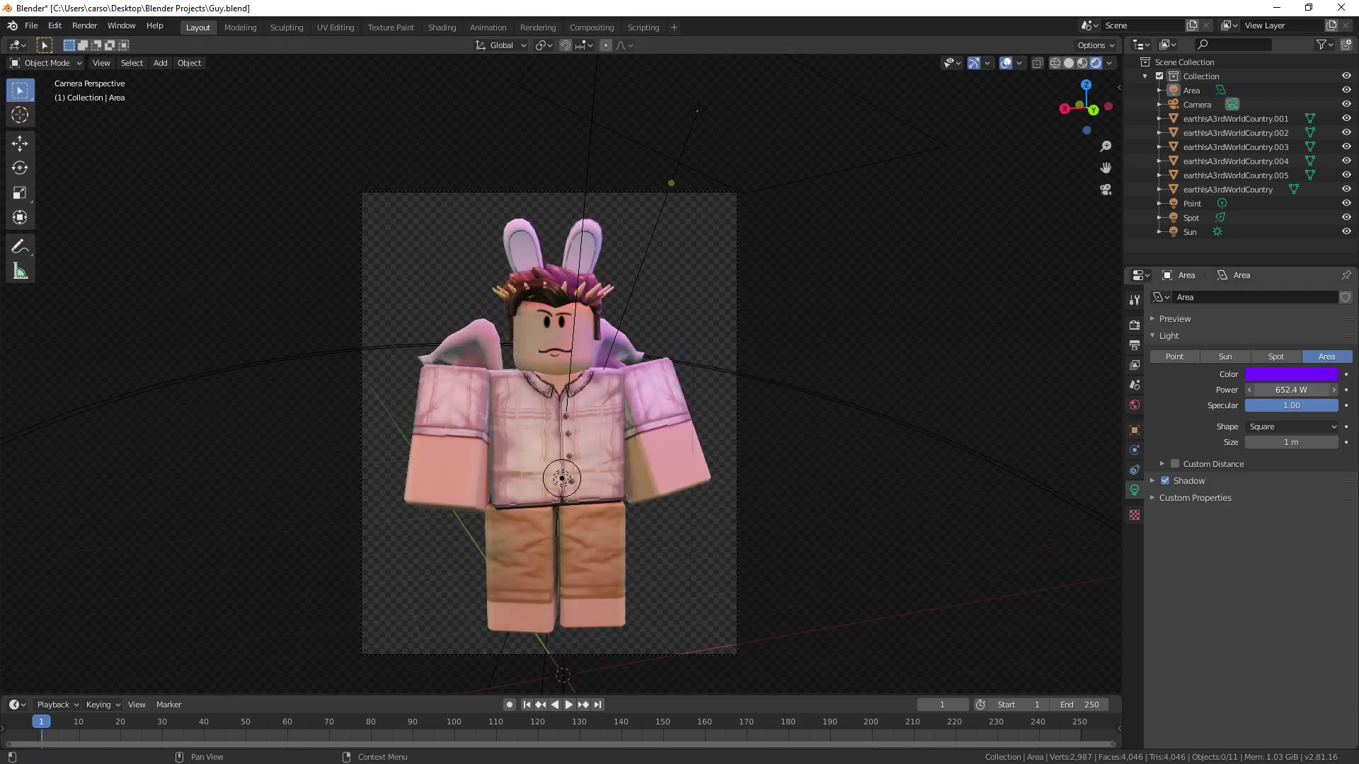
{"action": "left_click_drag", "start_coordinate": [1292, 390], "coordinate": [1324, 390]}
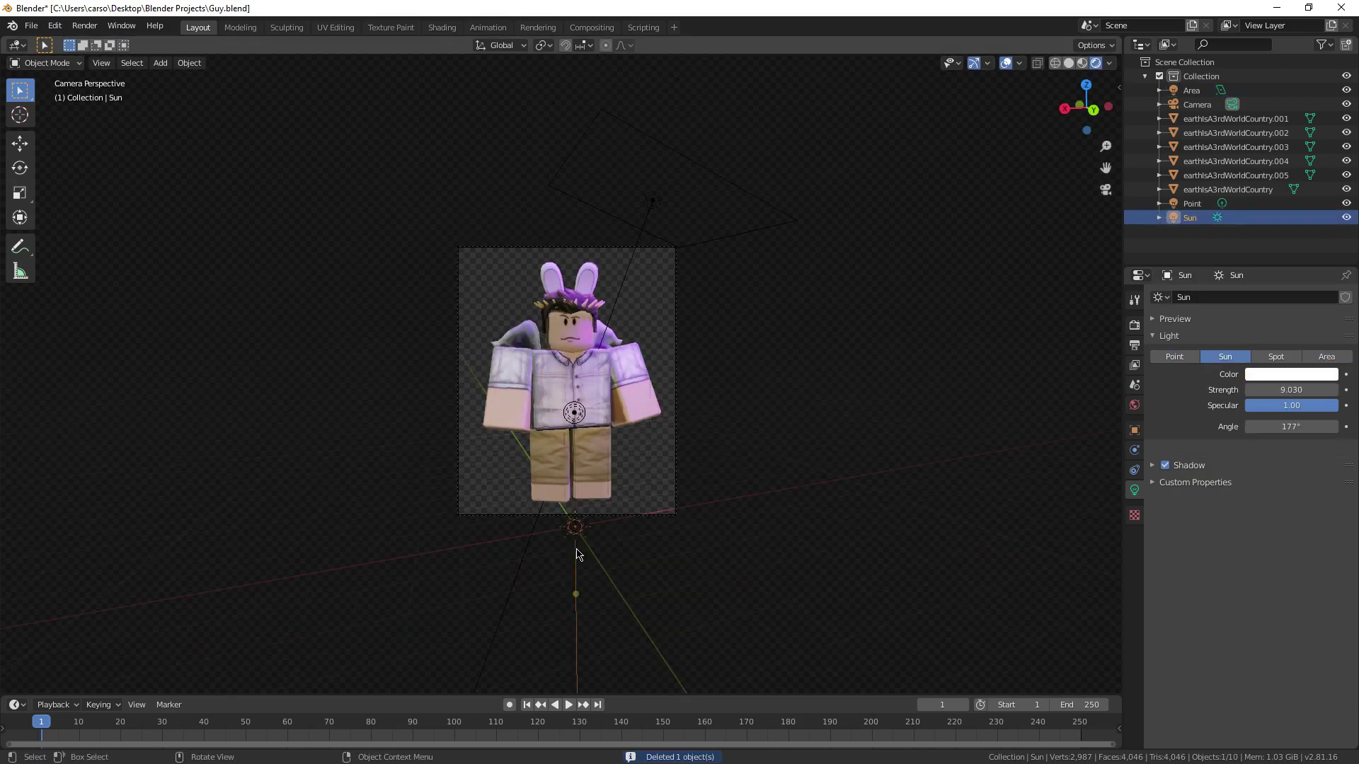
- Delete the sun, point and area lights from the scene
{"action": "key", "text": "Delete"}
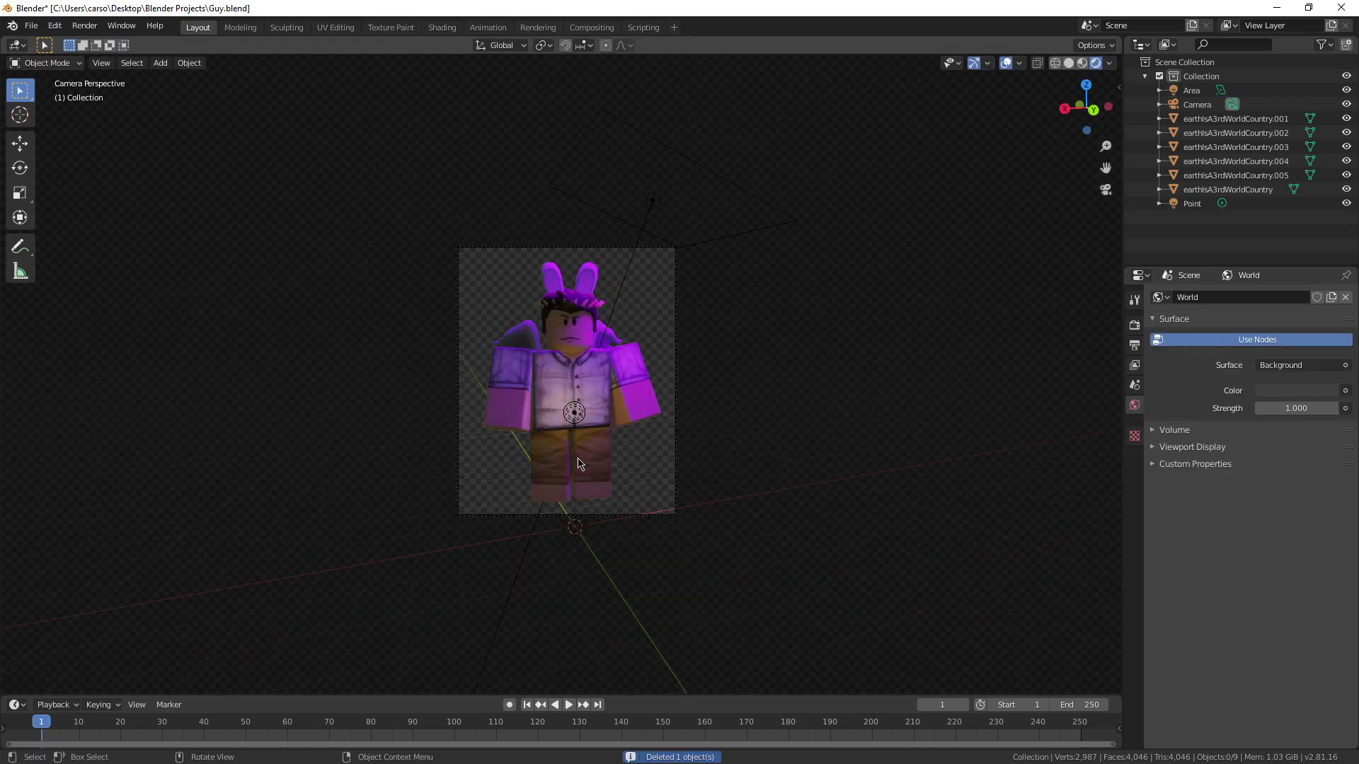
{"action": "left_click", "coordinate": [574, 412]}
{"action": "key", "text": "Delete"}
{"action": "left_click", "coordinate": [654, 202]}
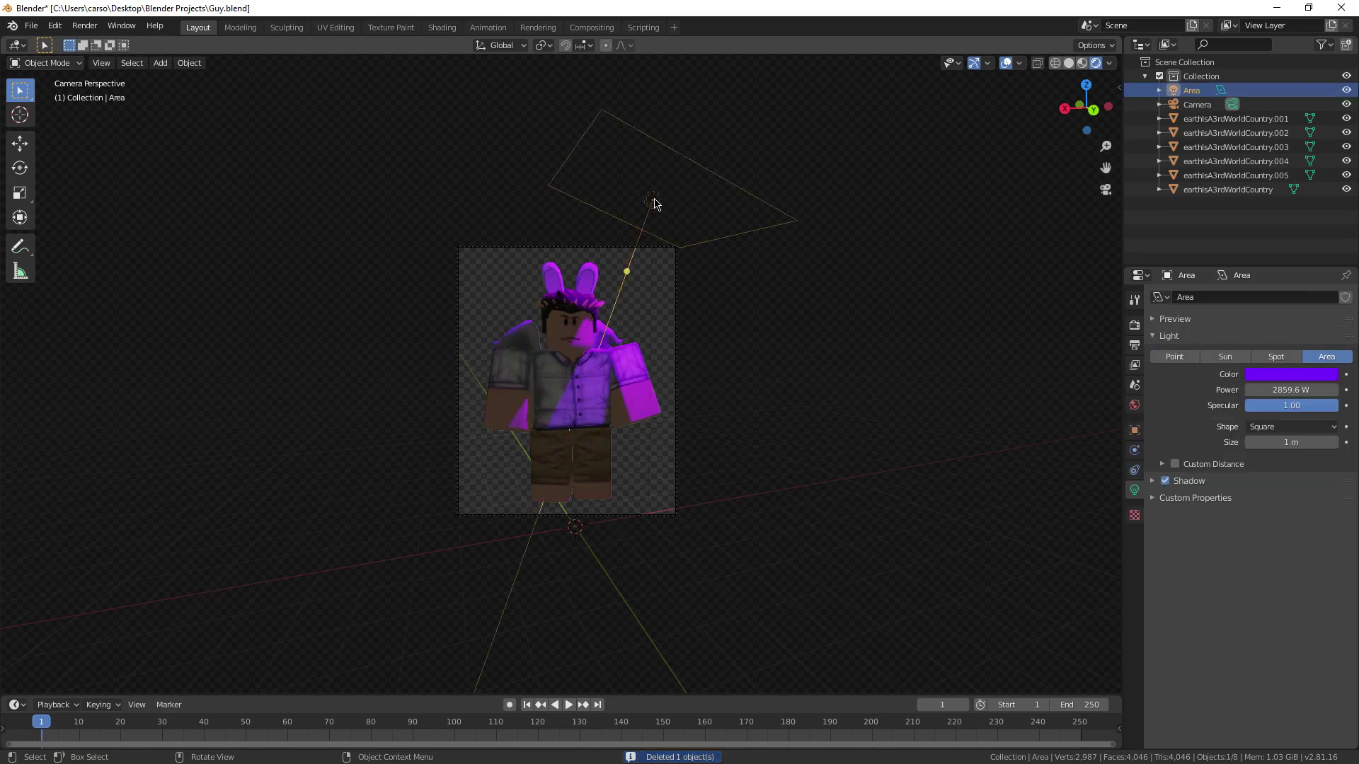
{"action": "key", "text": "Delete"}
{"action": "scroll", "coordinate": [851, 411], "scroll_direction": "up", "scroll_amount": 4}
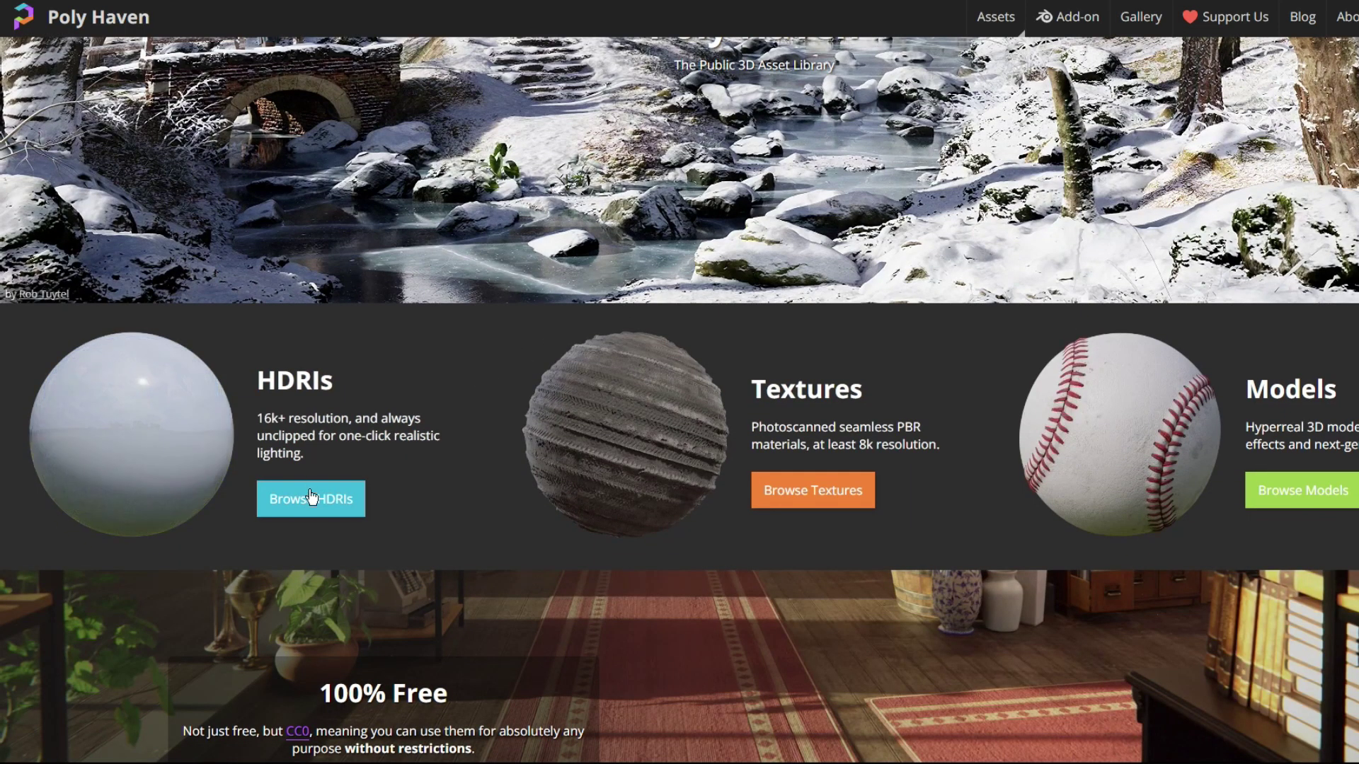
- Switch to the Poly Haven website and browse its HDRI library
{"action": "left_click", "coordinate": [313, 499]}
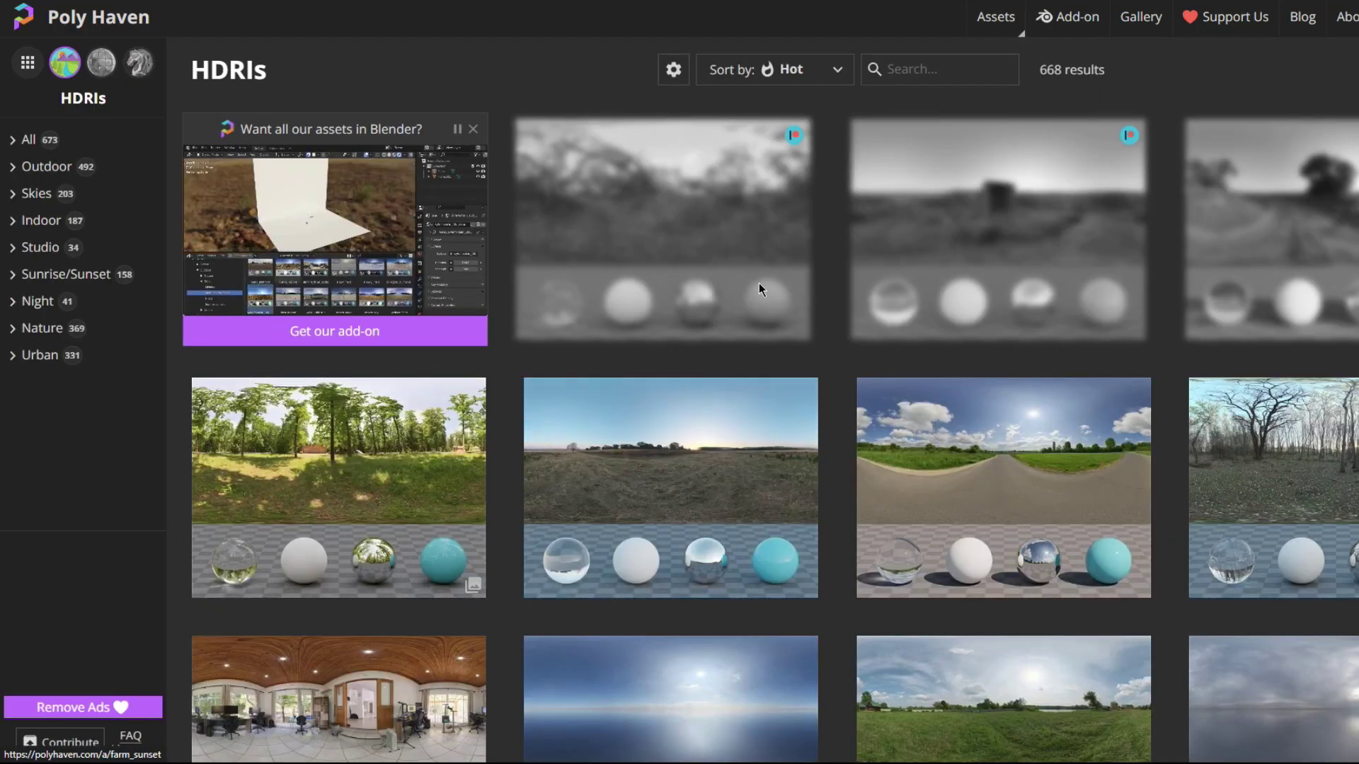
{"action": "scroll", "coordinate": [691, 303], "scroll_direction": "down", "scroll_amount": 1}
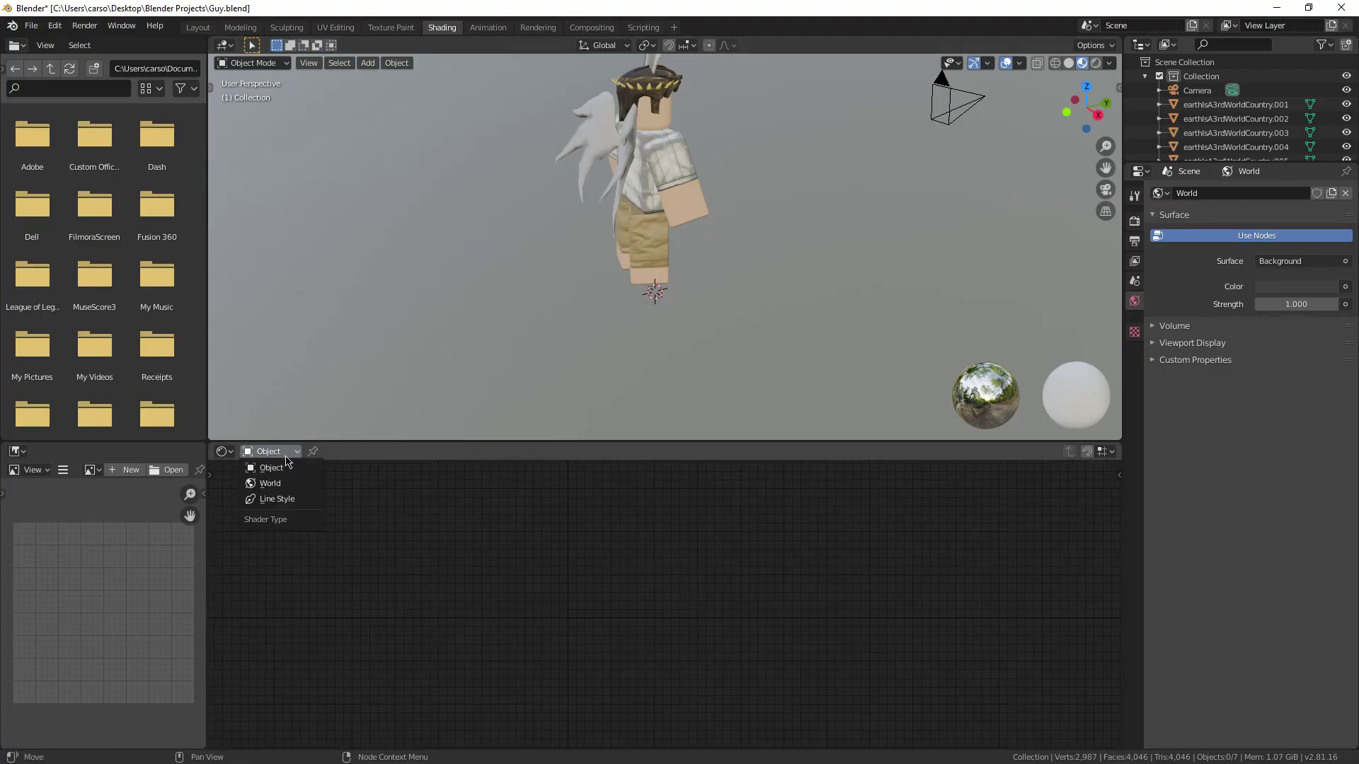
- Back in Blender, show the World shader nodes and search the preferences' add-ons for "node wrangler"
{"action": "left_click", "coordinate": [290, 484]}
{"action": "left_click", "coordinate": [54, 26]}
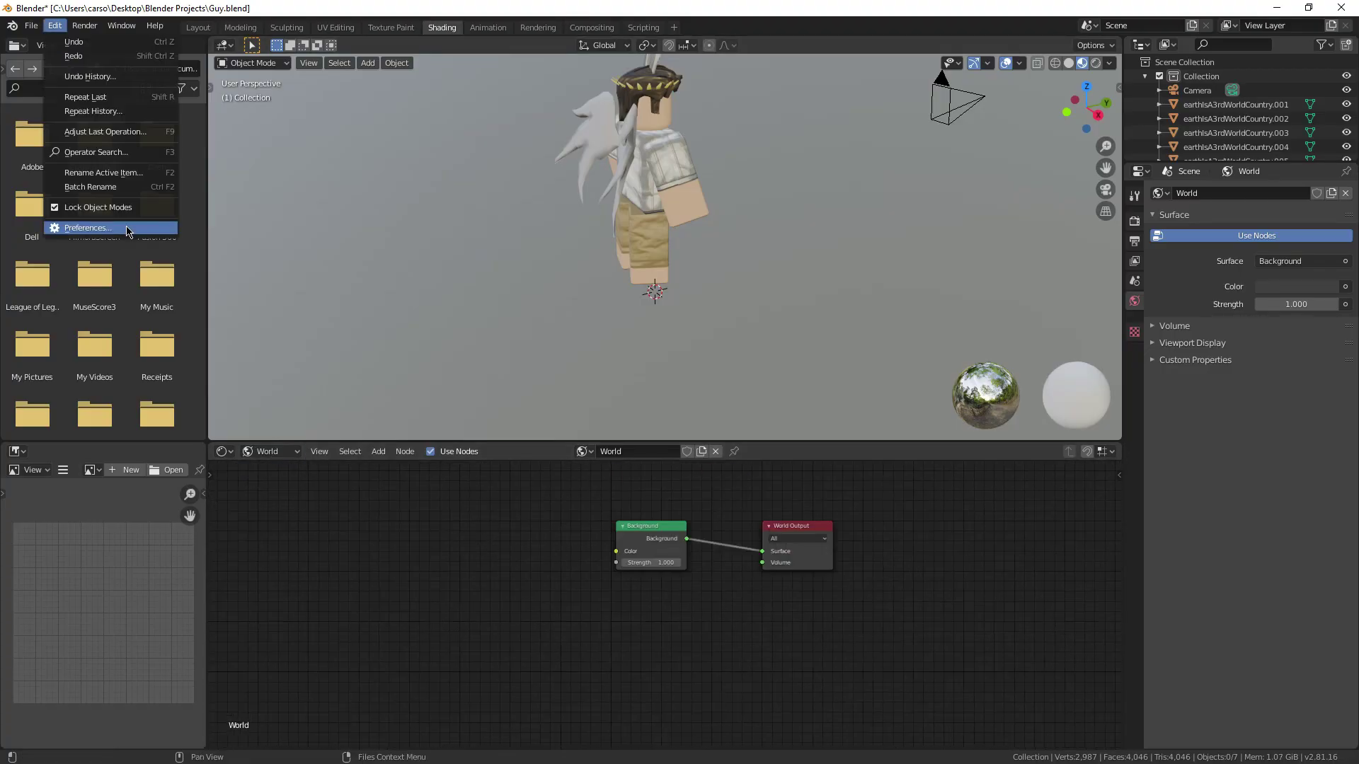
{"action": "left_click", "coordinate": [133, 226]}
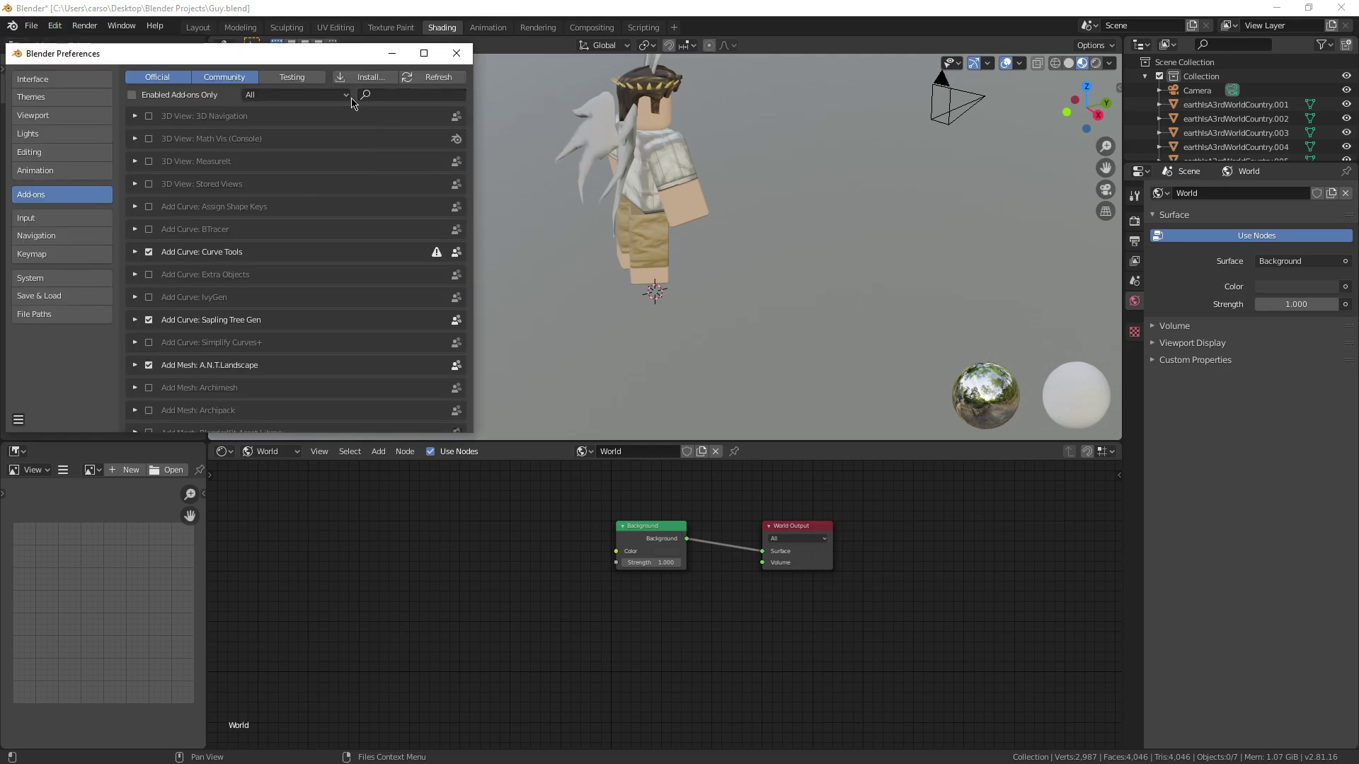
{"action": "left_click", "coordinate": [387, 95]}
{"action": "type", "text": "n"}
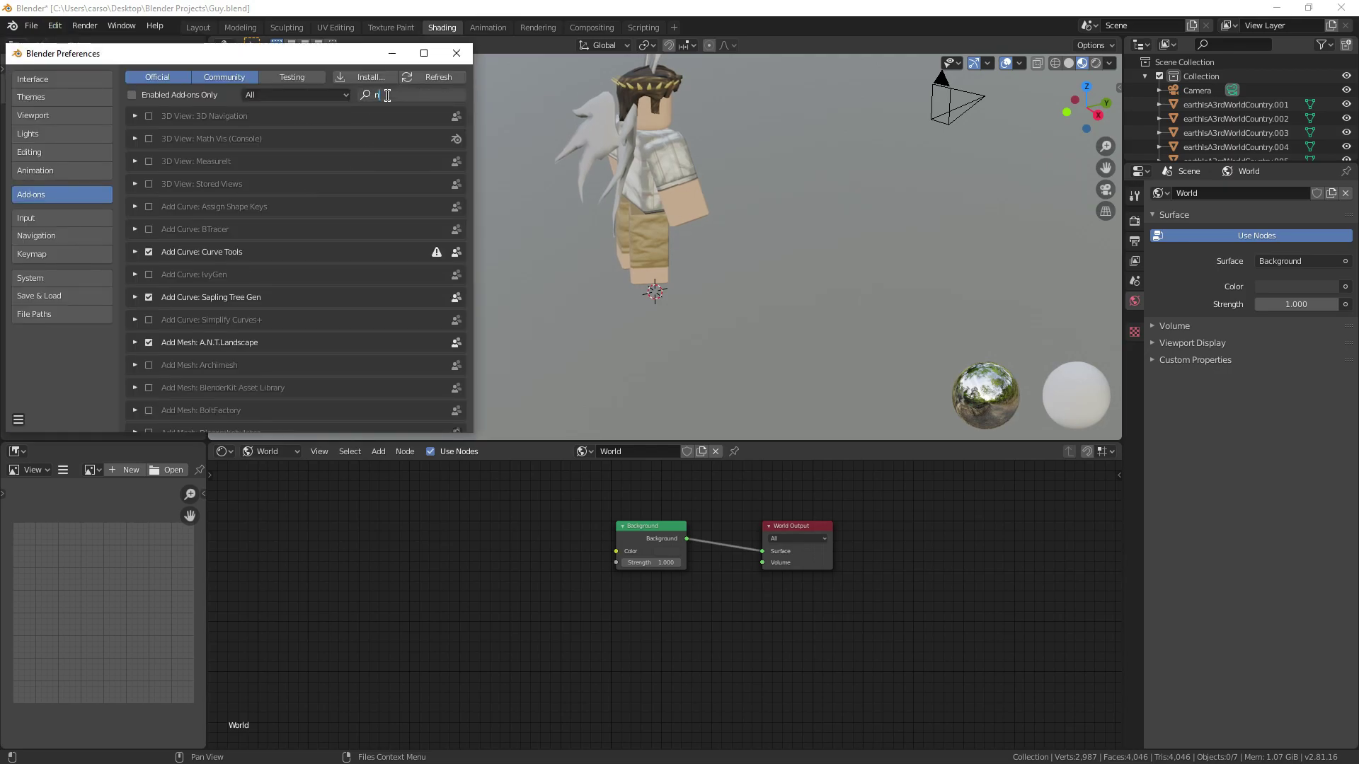
{"action": "type", "text": "ode wrangler"}
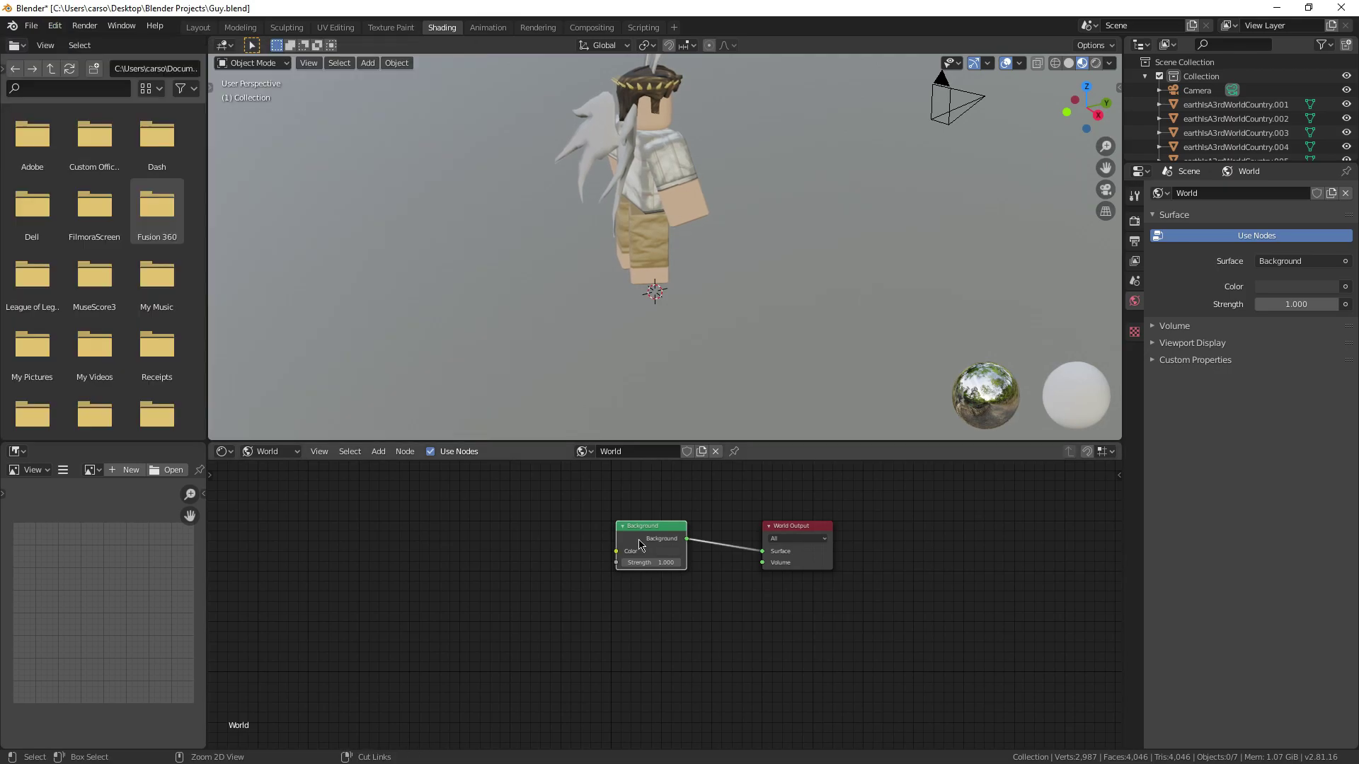
- Add an Environment Texture setup to the world Background node and load the_sky_is_on_fire_4k HDRI into it
{"action": "key", "text": "ctrl+t"}
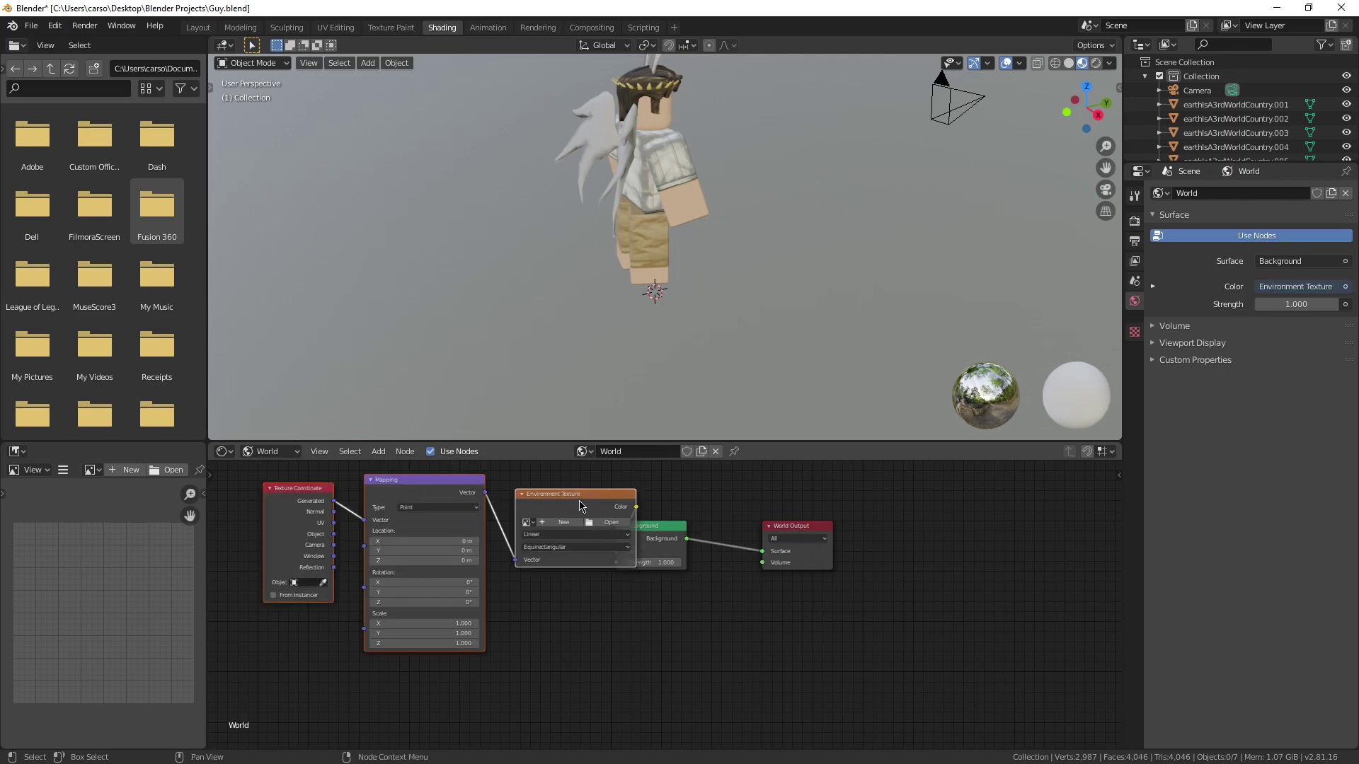
{"action": "left_click_drag", "start_coordinate": [580, 504], "coordinate": [515, 520]}
{"action": "scroll", "coordinate": [532, 564], "scroll_direction": "up", "scroll_amount": 1}
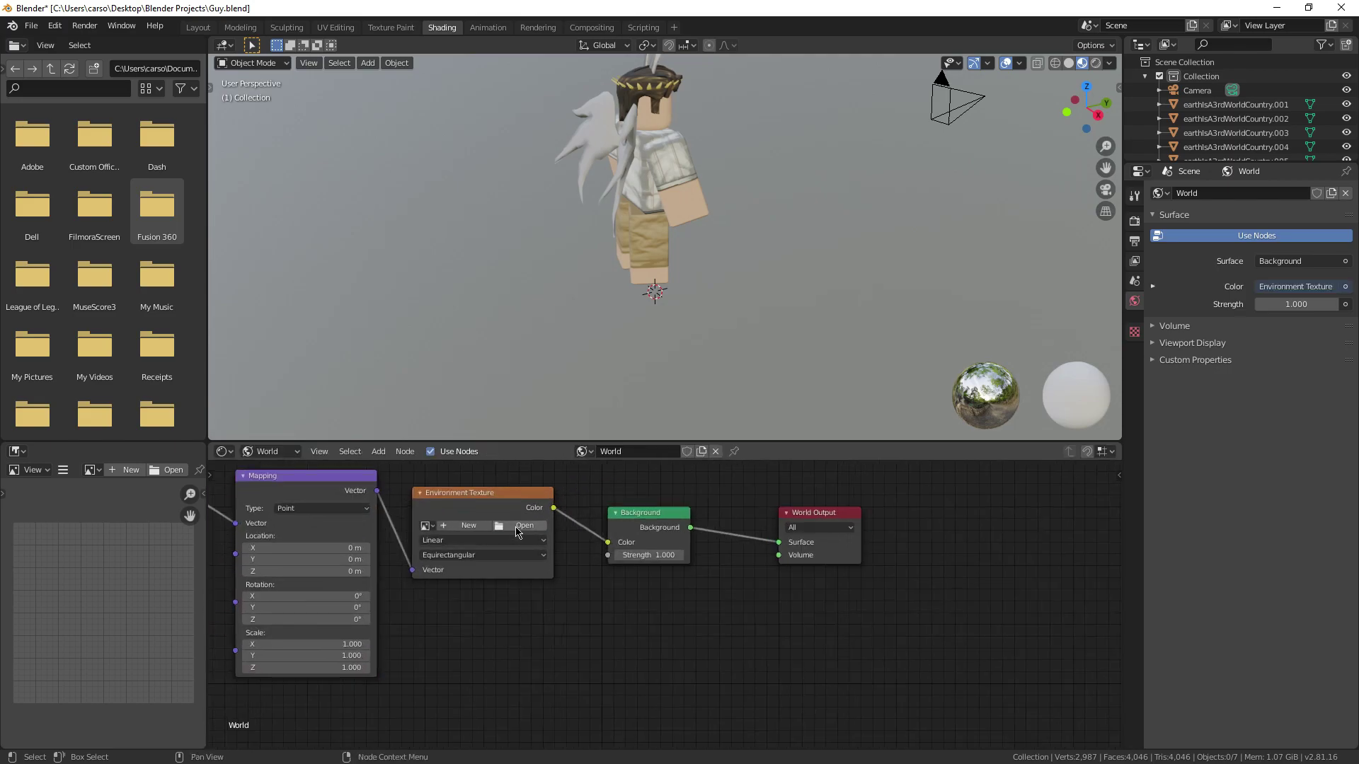
{"action": "left_click", "coordinate": [517, 532]}
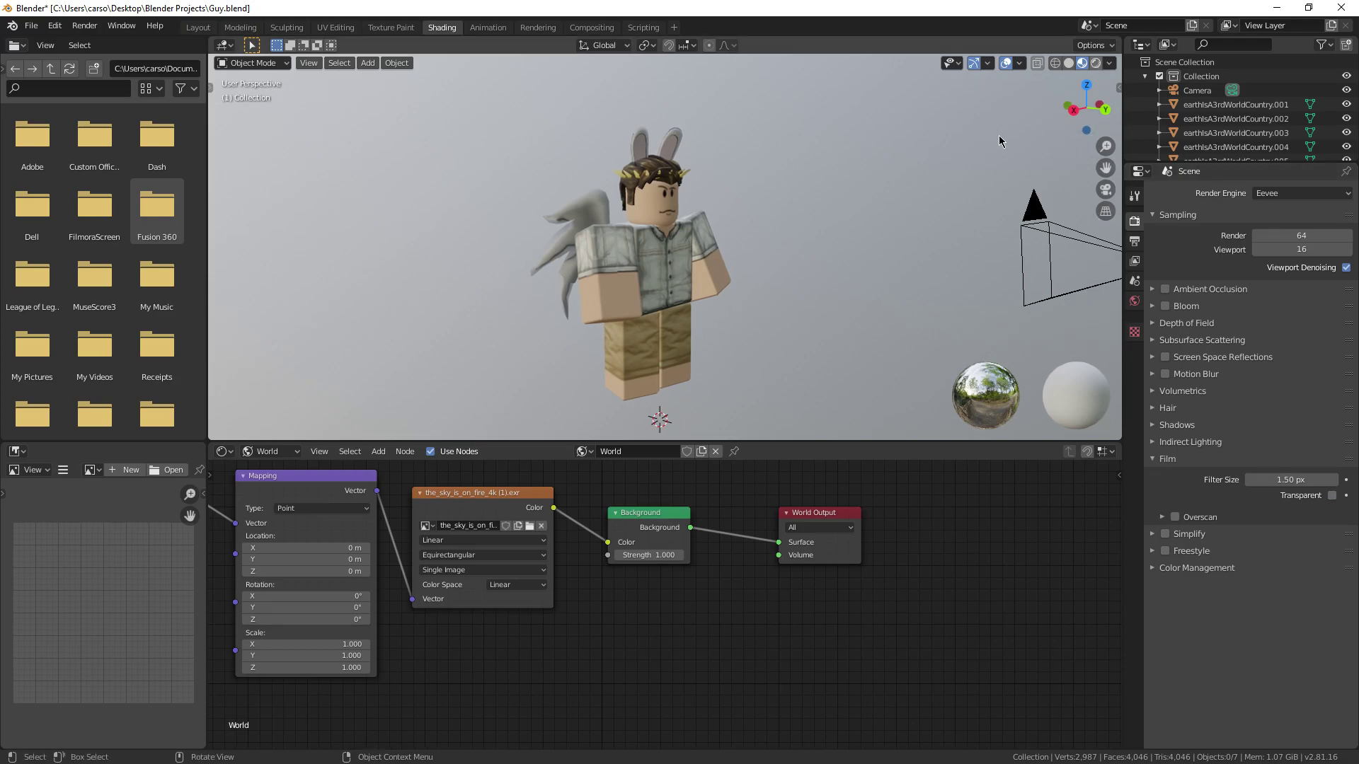
- Preview the HDRI-lit character in rendered viewport shading
{"action": "scroll", "coordinate": [1000, 141], "scroll_direction": "down", "scroll_amount": 3}
{"action": "key", "text": "z"}
{"action": "middle_click_drag", "start_coordinate": [884, 184], "coordinate": [847, 245]}
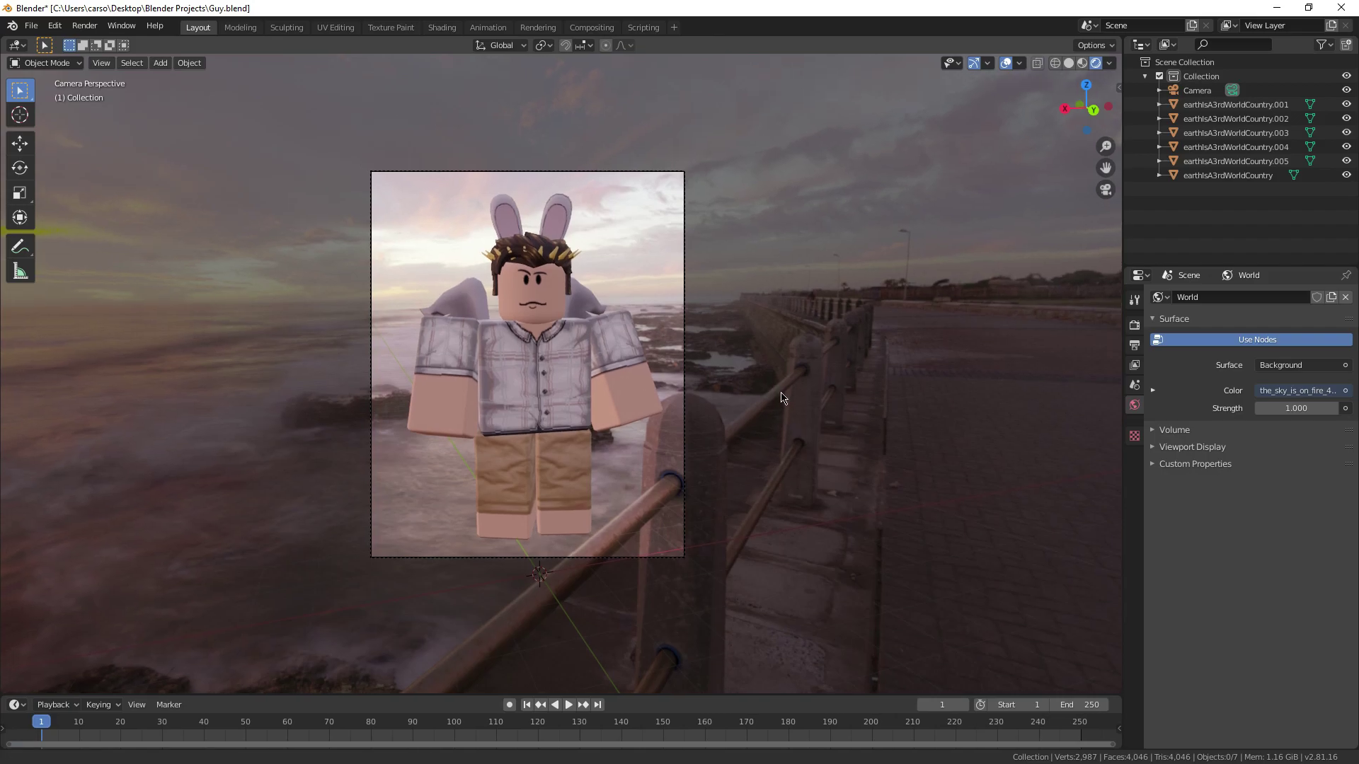
- Through the camera view in the Shading workspace, rotate the HDRI background by adjusting the Mapping node's Z rotation
{"action": "left_click", "coordinate": [441, 27]}
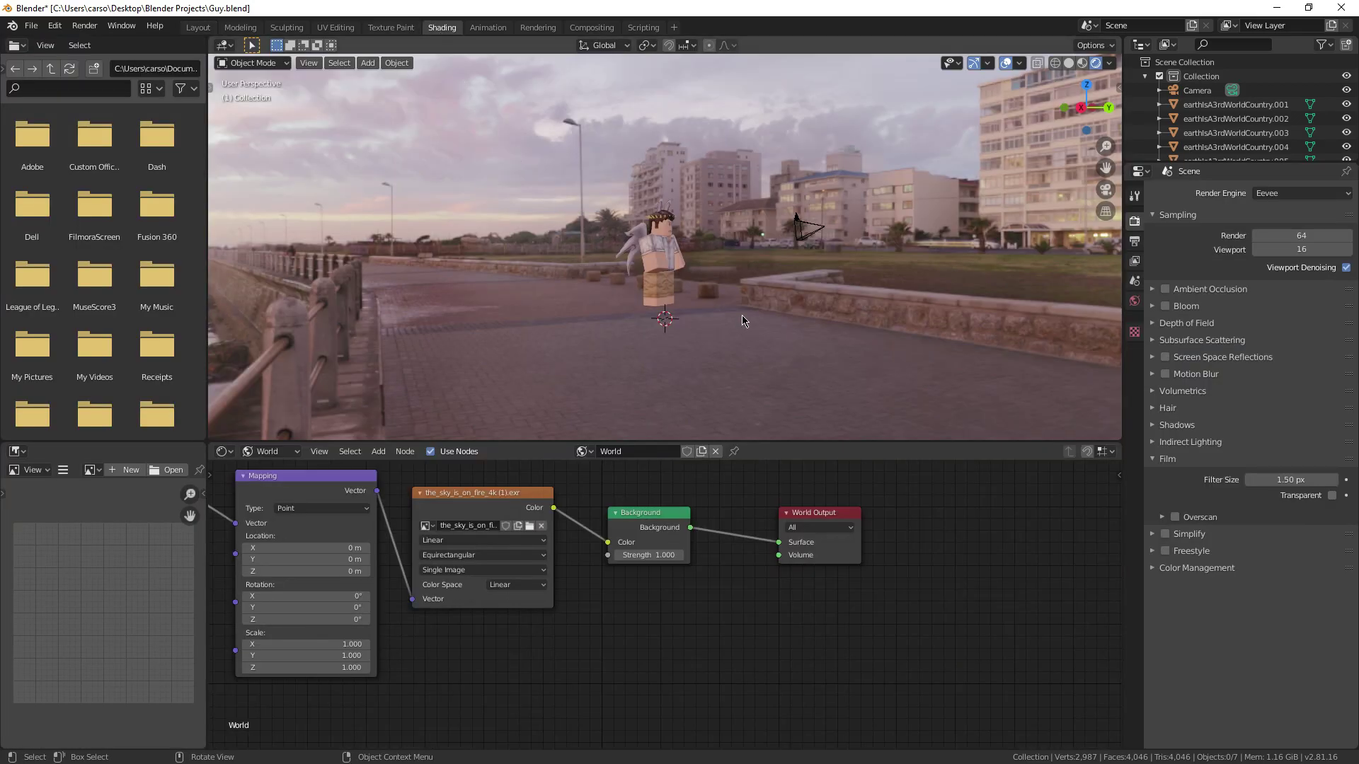
{"action": "key", "text": "KP_0"}
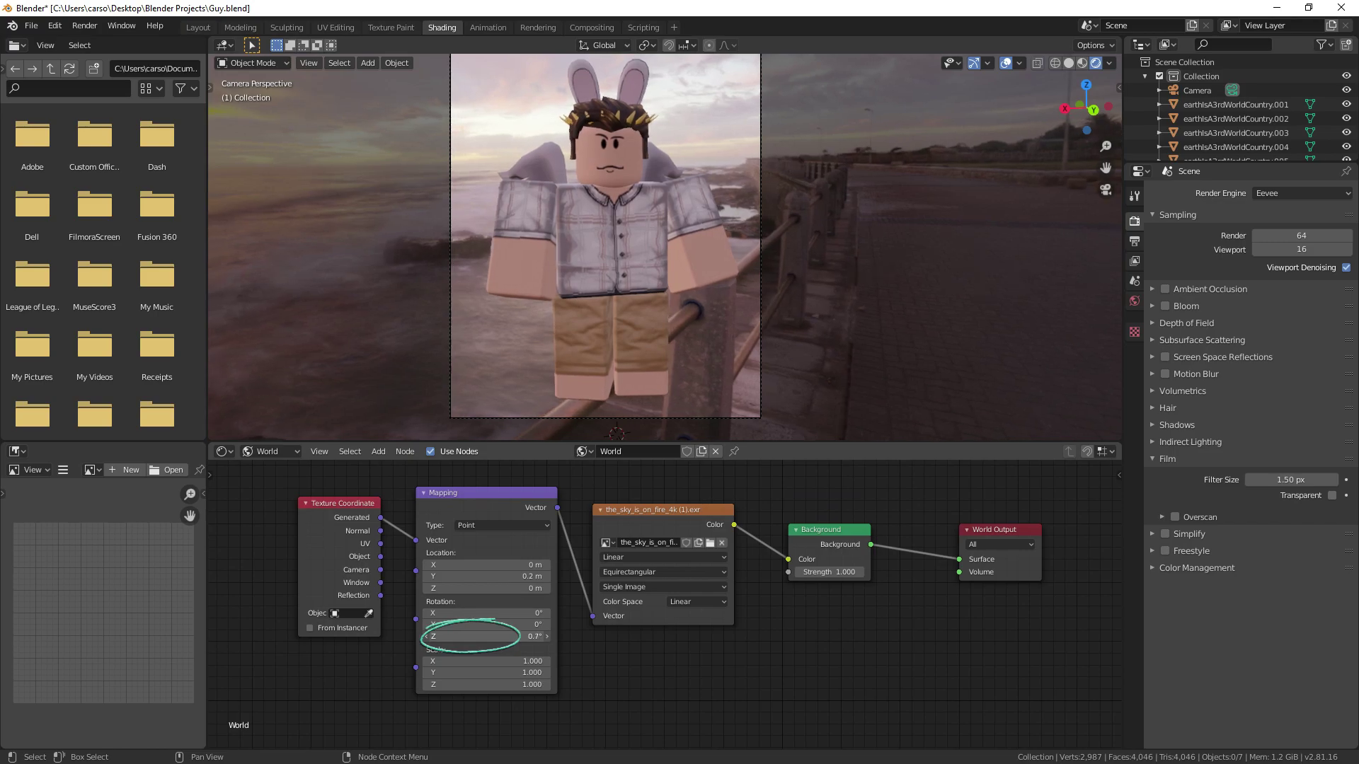
{"action": "left_click_drag", "start_coordinate": [485, 636], "coordinate": [419, 636]}
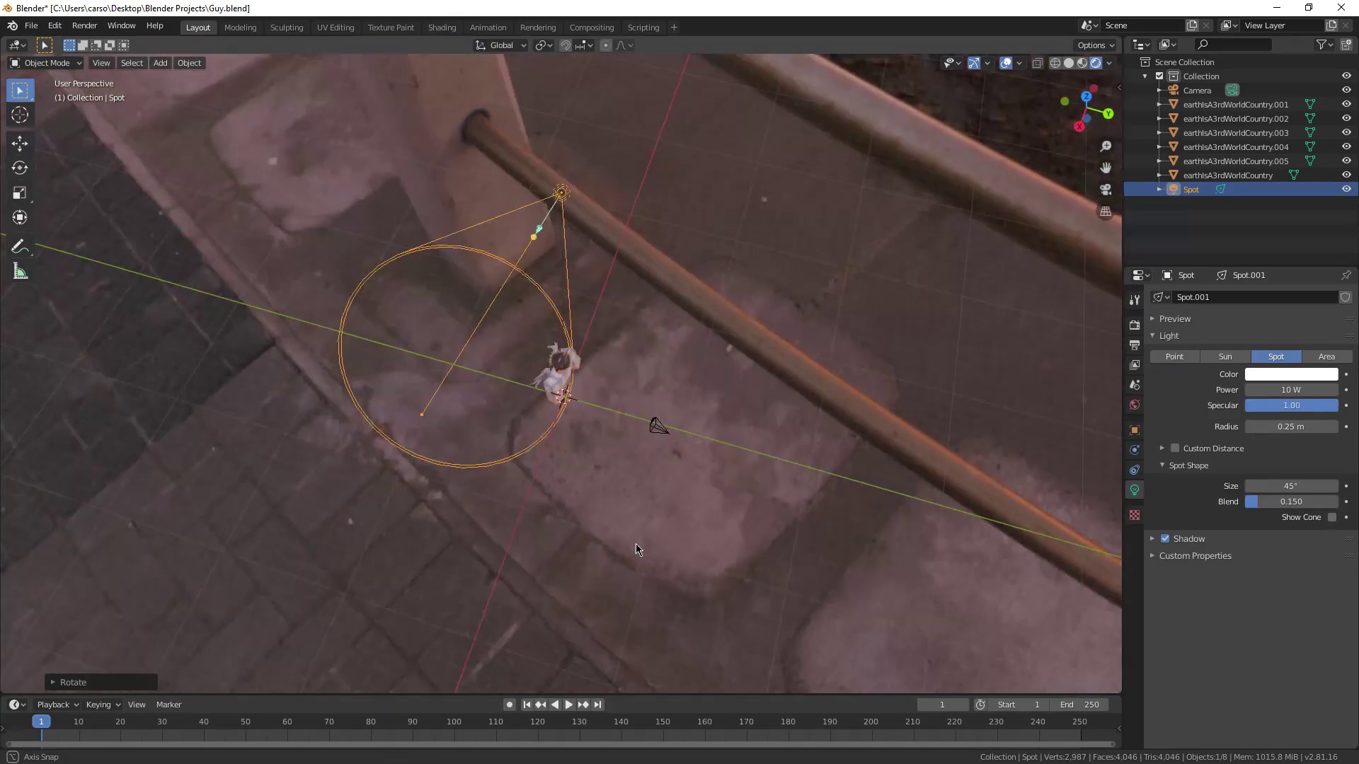
- Rotate the selected spot light about 33° around the global Z axis
{"action": "key", "text": "r"}
{"action": "key", "text": "z"}
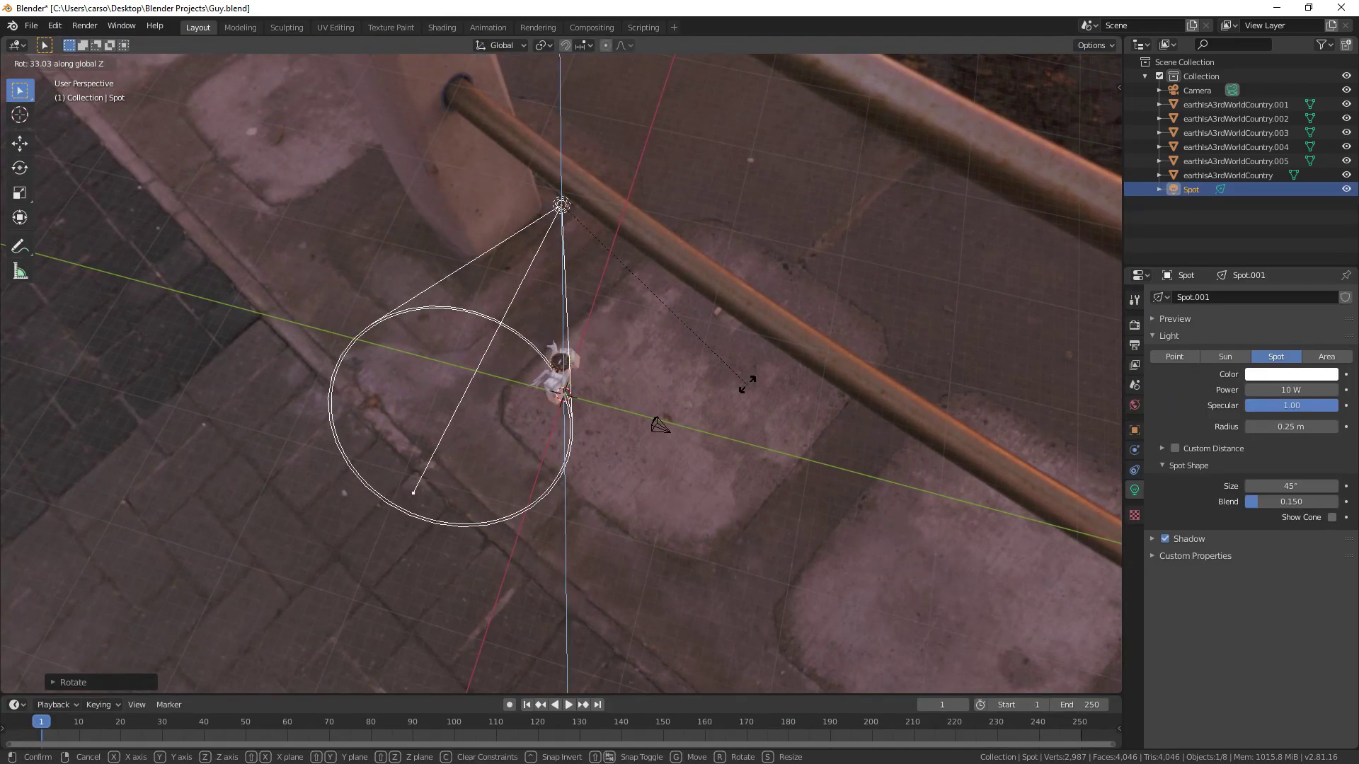
{"action": "left_click", "coordinate": [746, 384]}
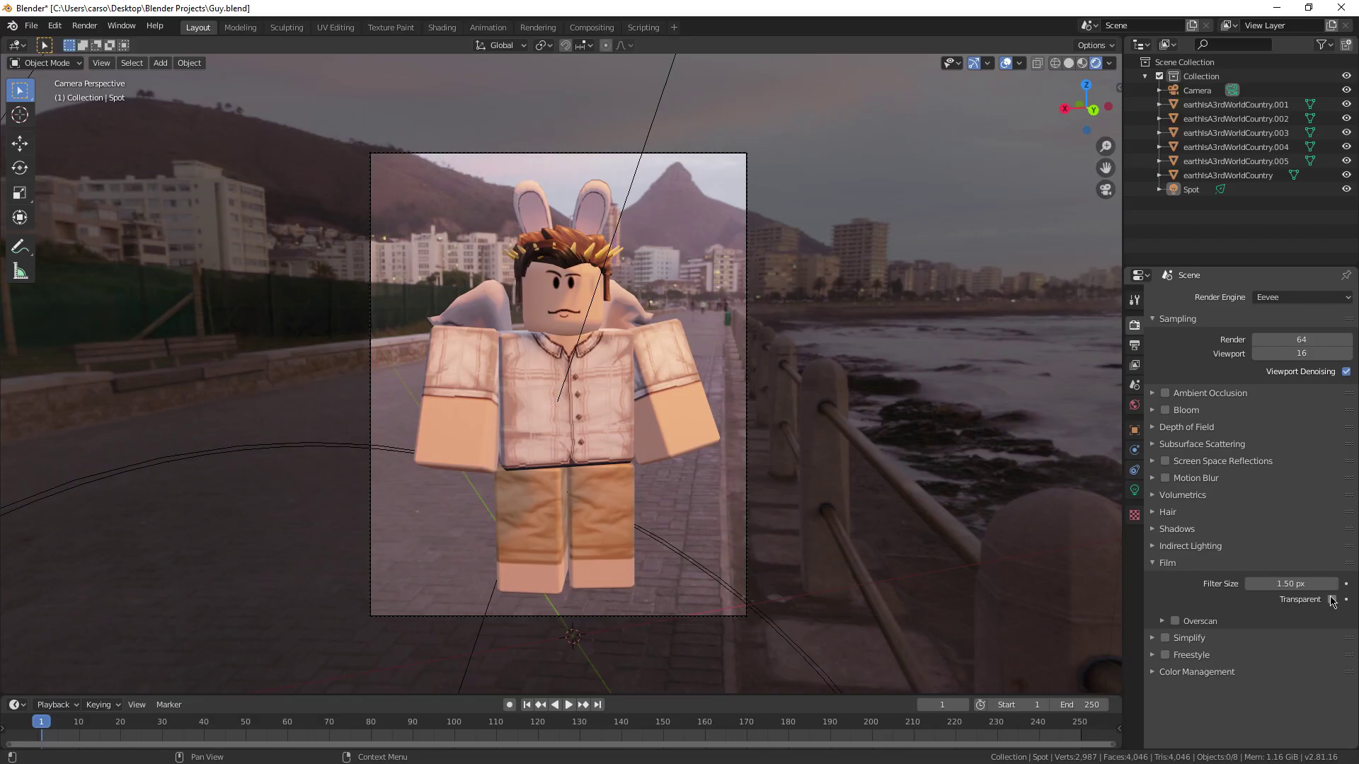
- Make the render's film background transparent and readjust the Mapping node's Z rotation to change the HDRI lighting on the character
{"action": "left_click", "coordinate": [1332, 600]}
{"action": "scroll", "coordinate": [889, 501], "scroll_direction": "up", "scroll_amount": 2}
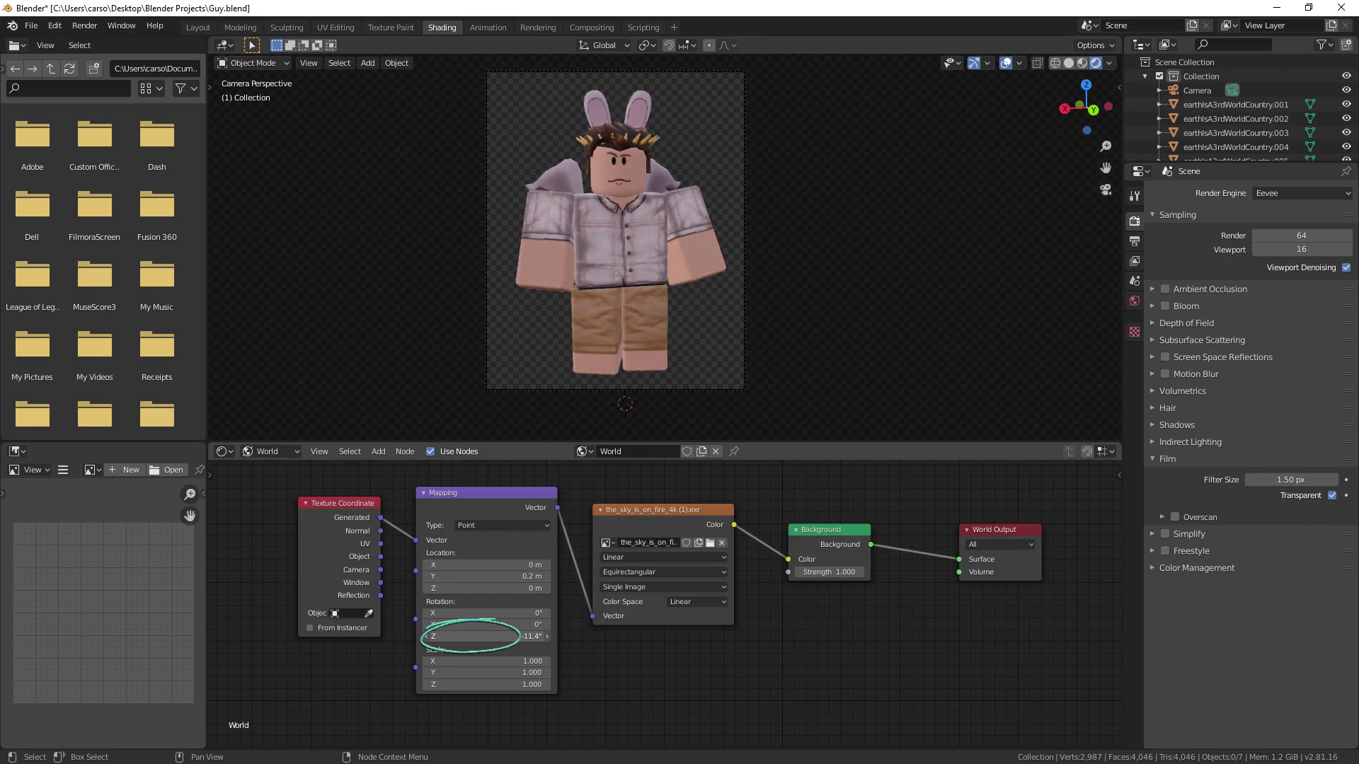
{"action": "left_click_drag", "start_coordinate": [486, 636], "coordinate": [641, 636]}
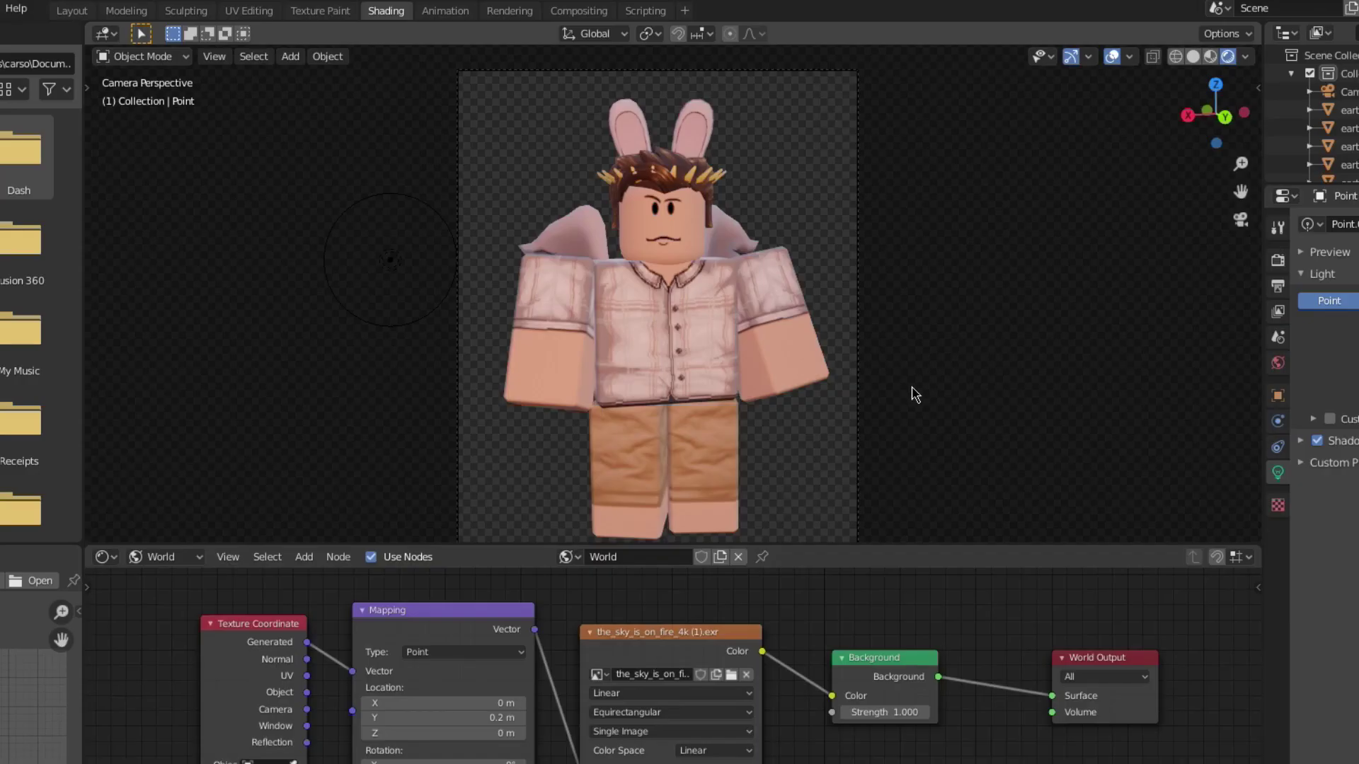
{"action": "middle_click_drag", "start_coordinate": [903, 414], "coordinate": [892, 376], "text": "shift"}
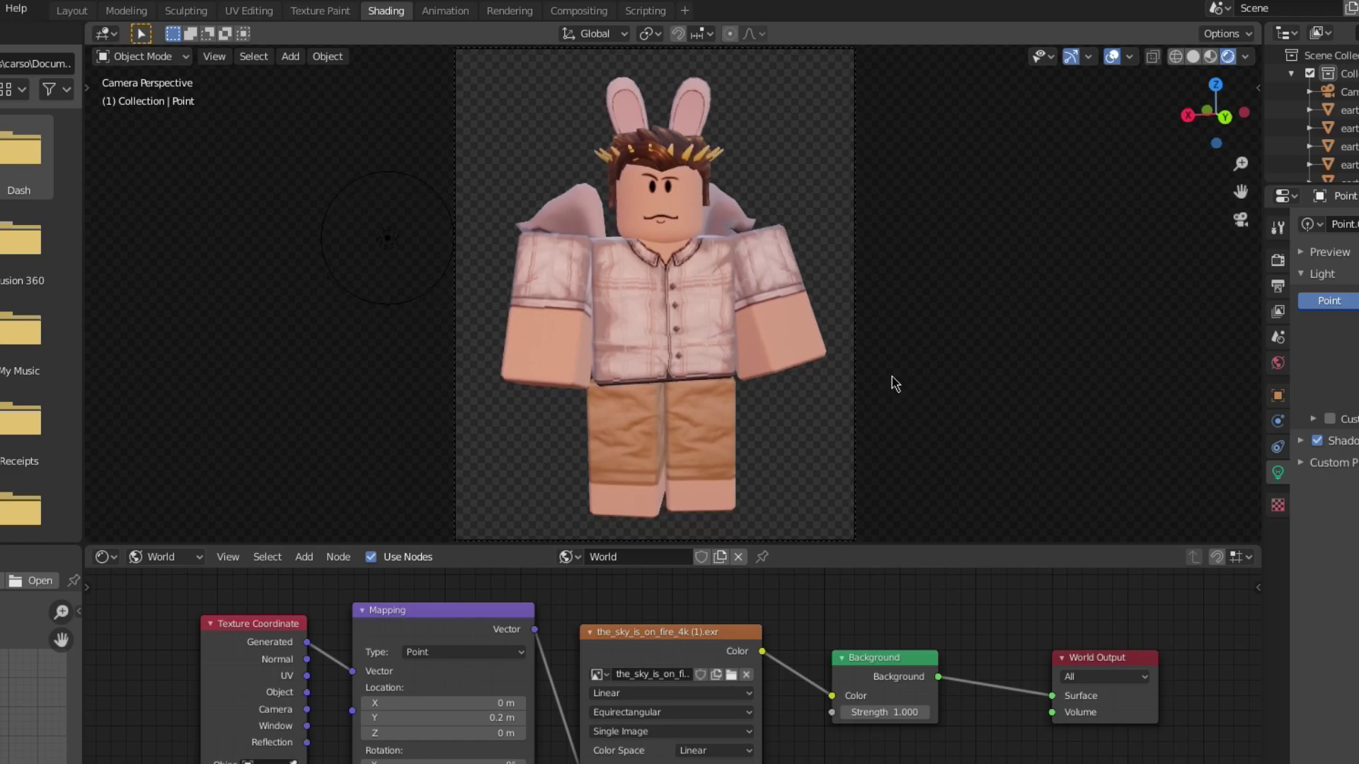